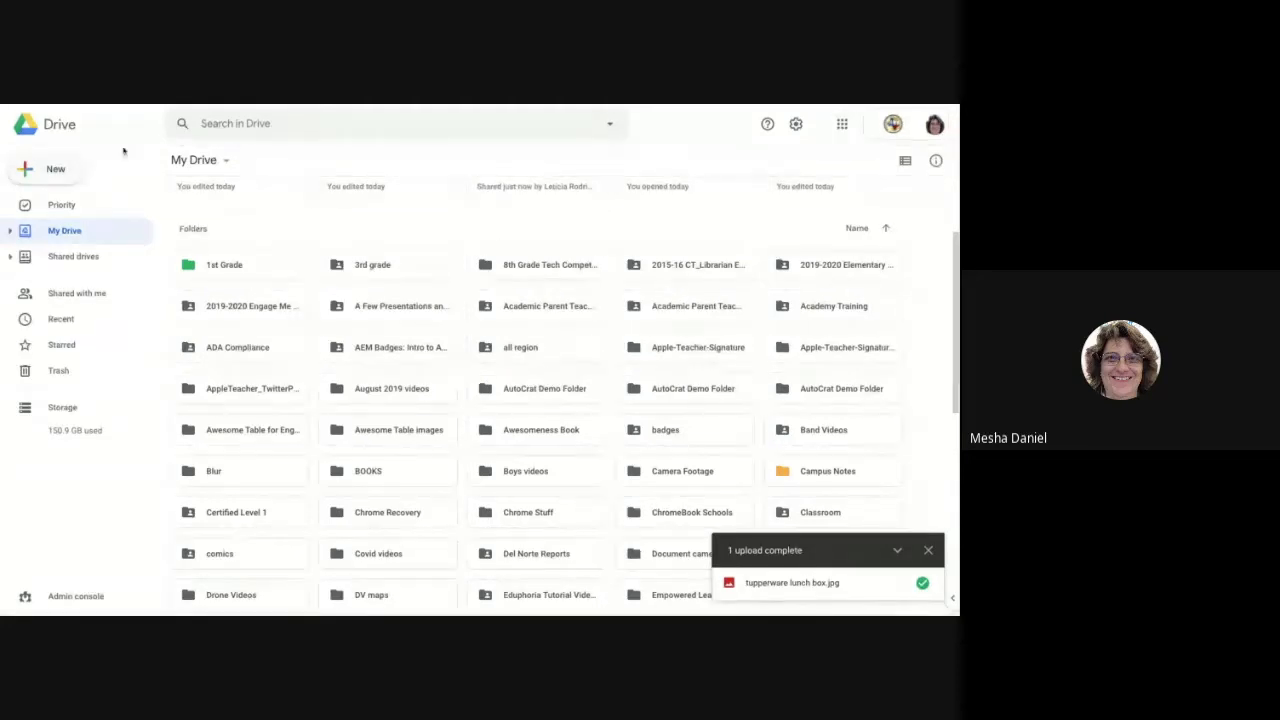
Step: Create a new blank Google Sites site from Google Drive's More menu
left_click(36, 172)
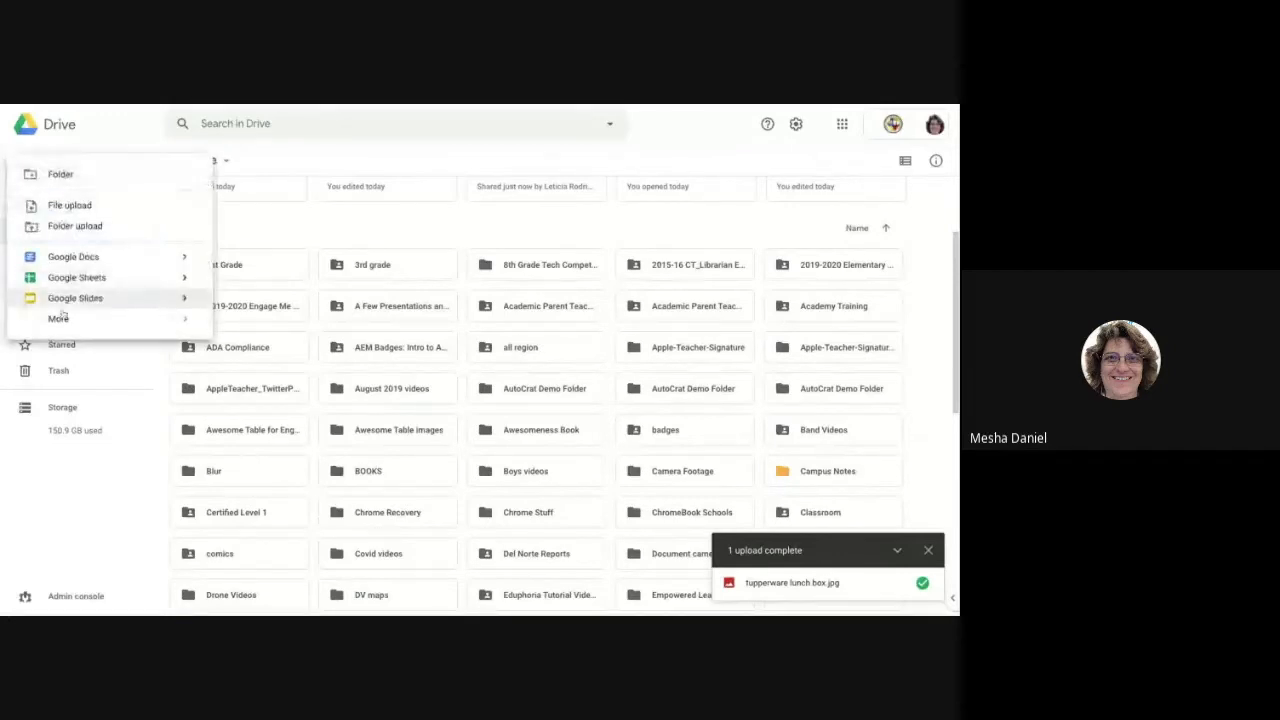
mouse_move(63, 323)
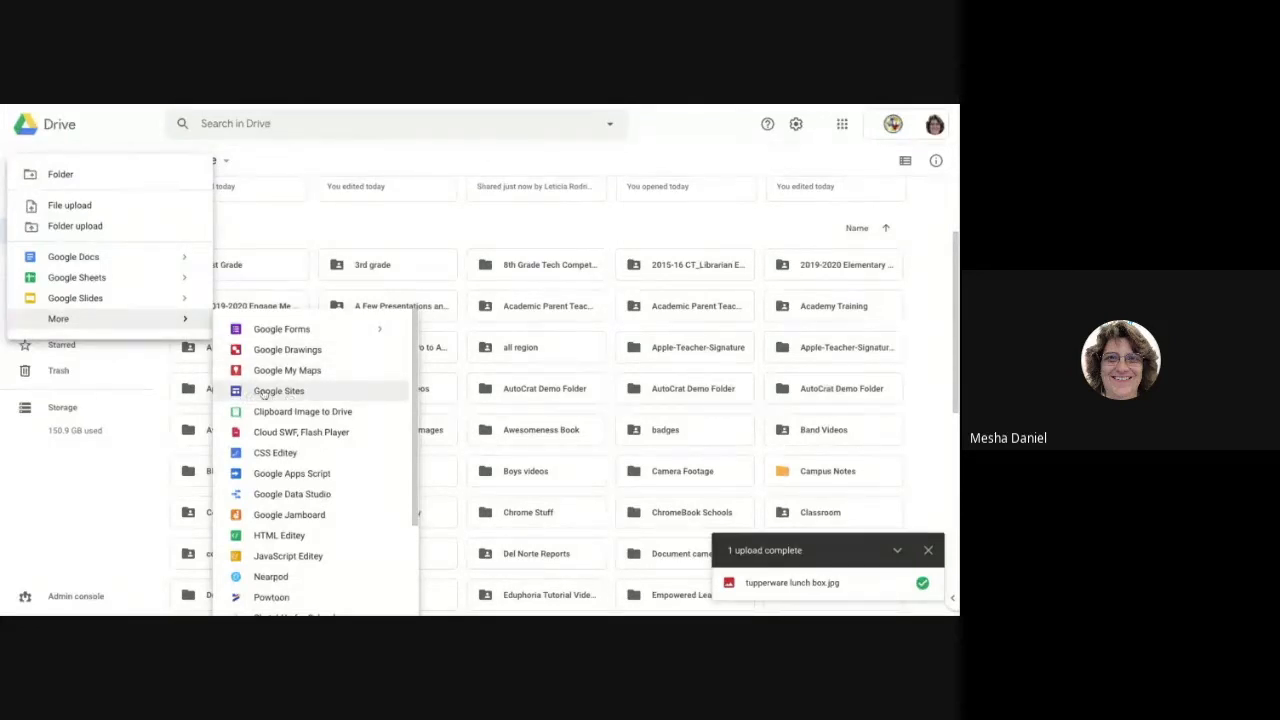
left_click(263, 394)
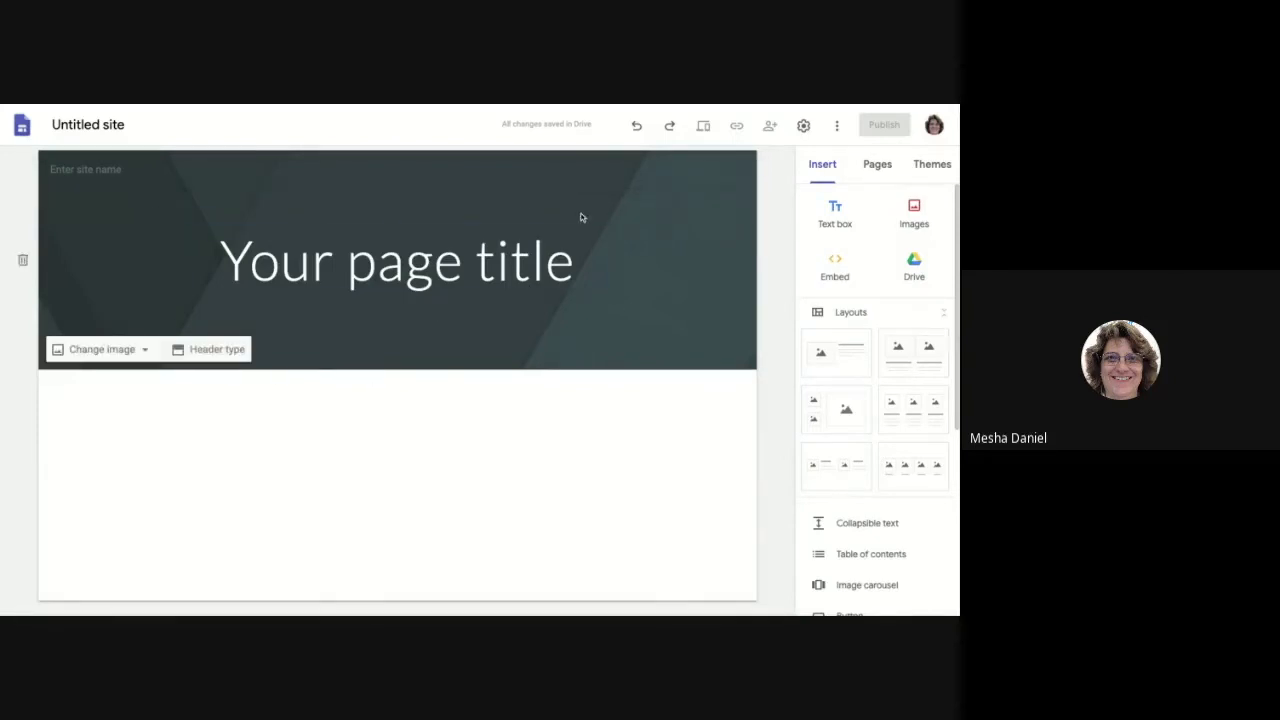
Step: Replace the header background with the cyan glowing image from the built-in gallery
left_click(130, 352)
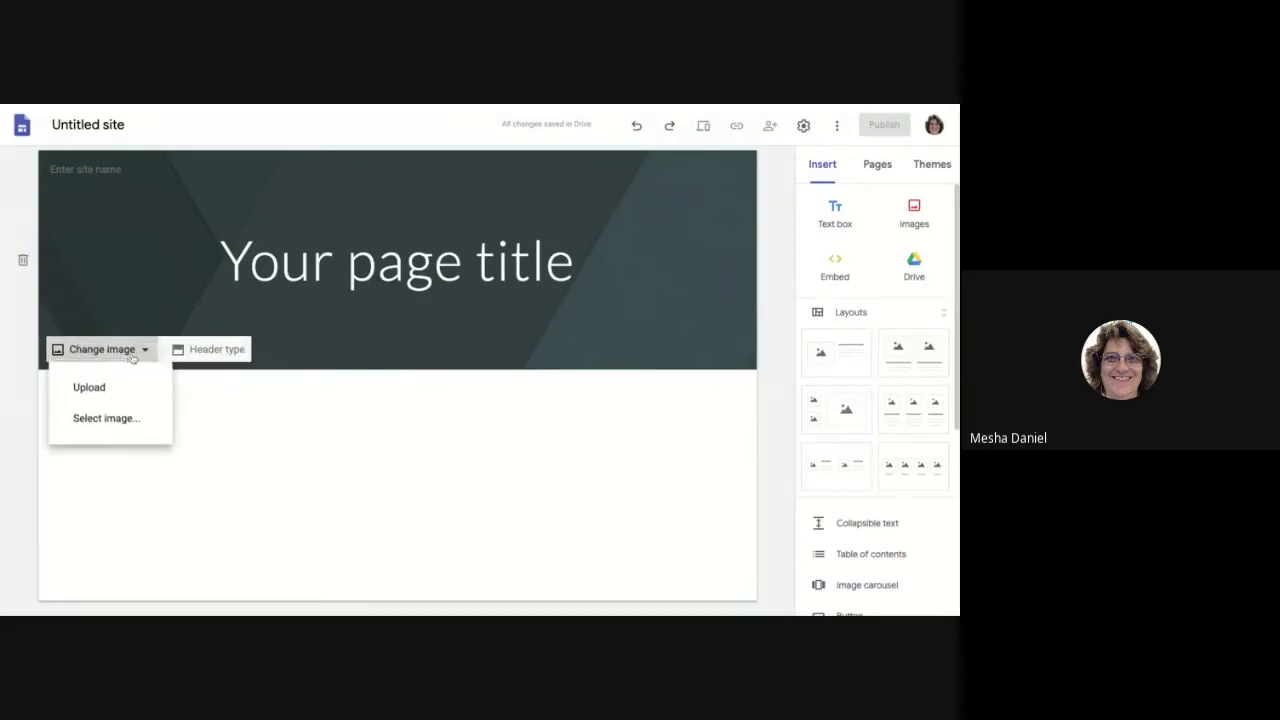
left_click(112, 428)
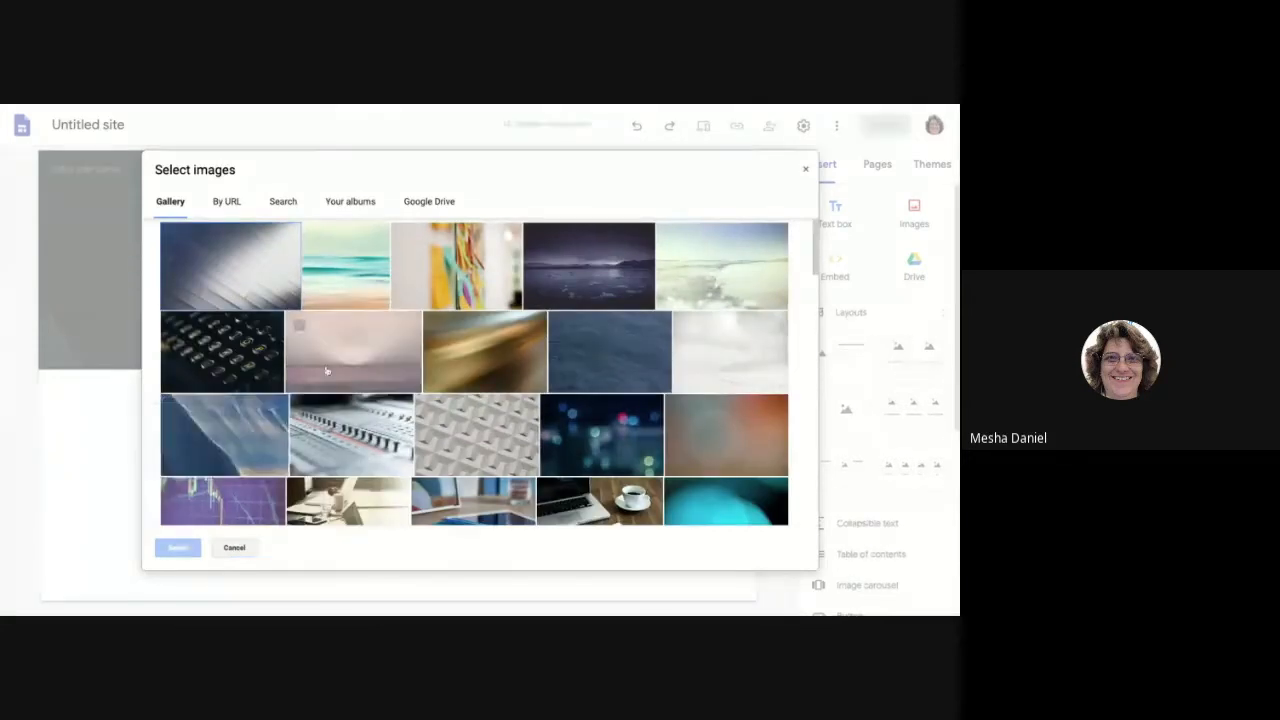
scroll(349, 383, "down", 1)
scroll(349, 383, "down", 2)
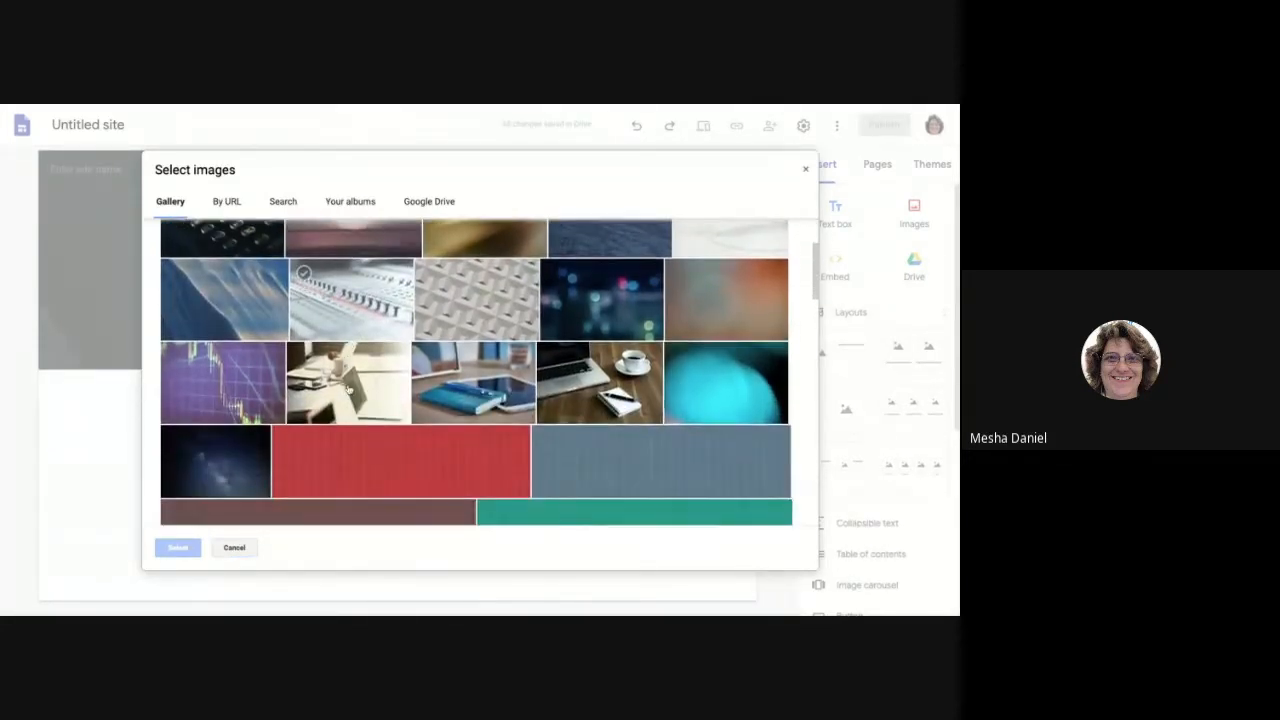
scroll(349, 388, "up", 3)
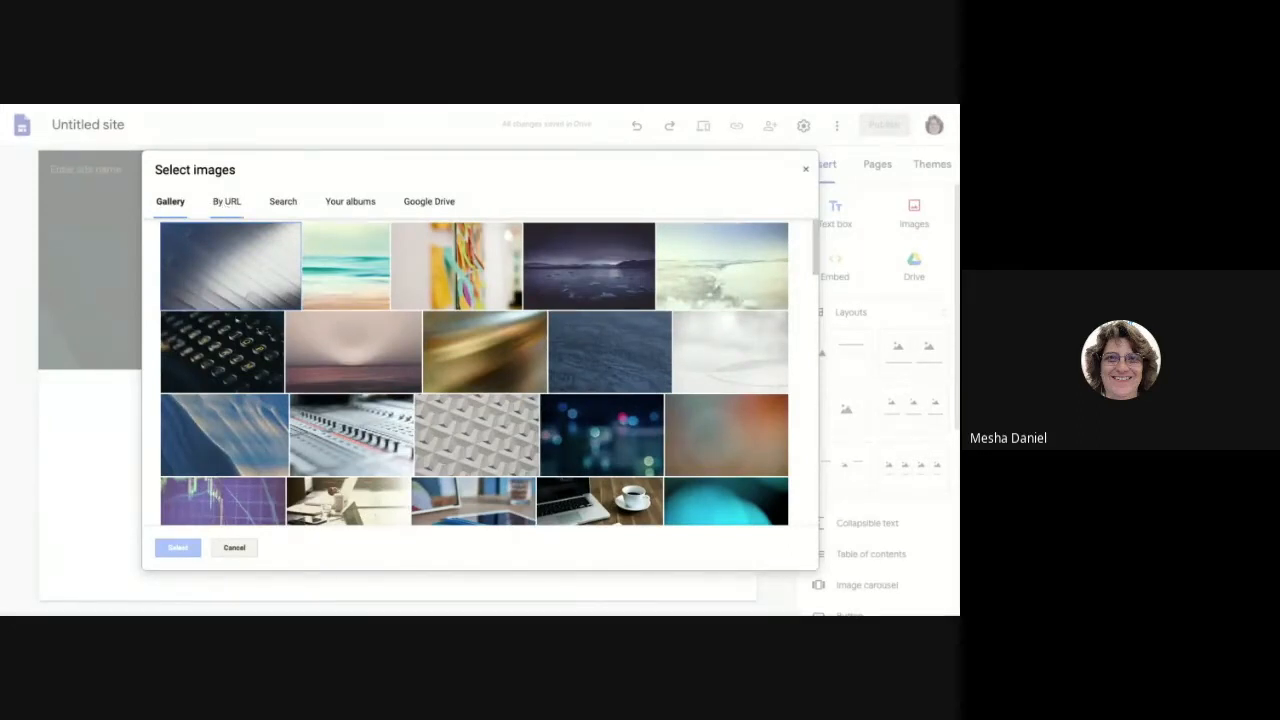
scroll(457, 432, "down", 2)
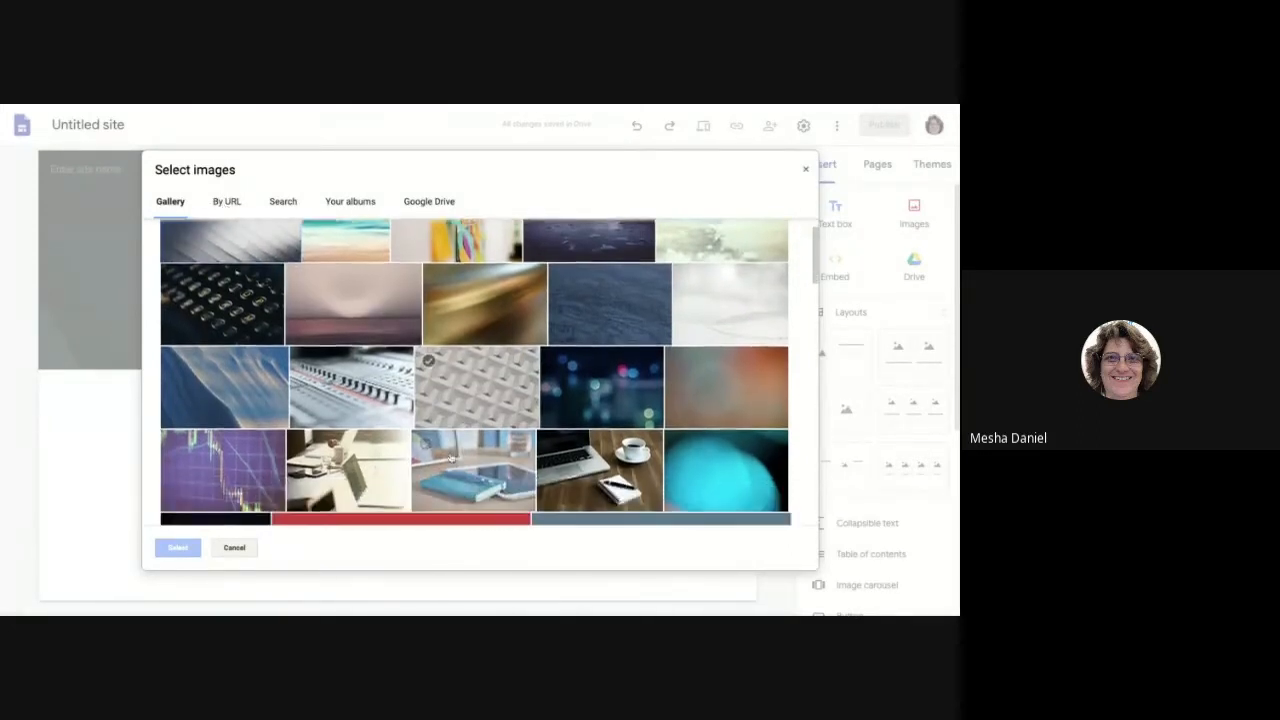
left_click(724, 404)
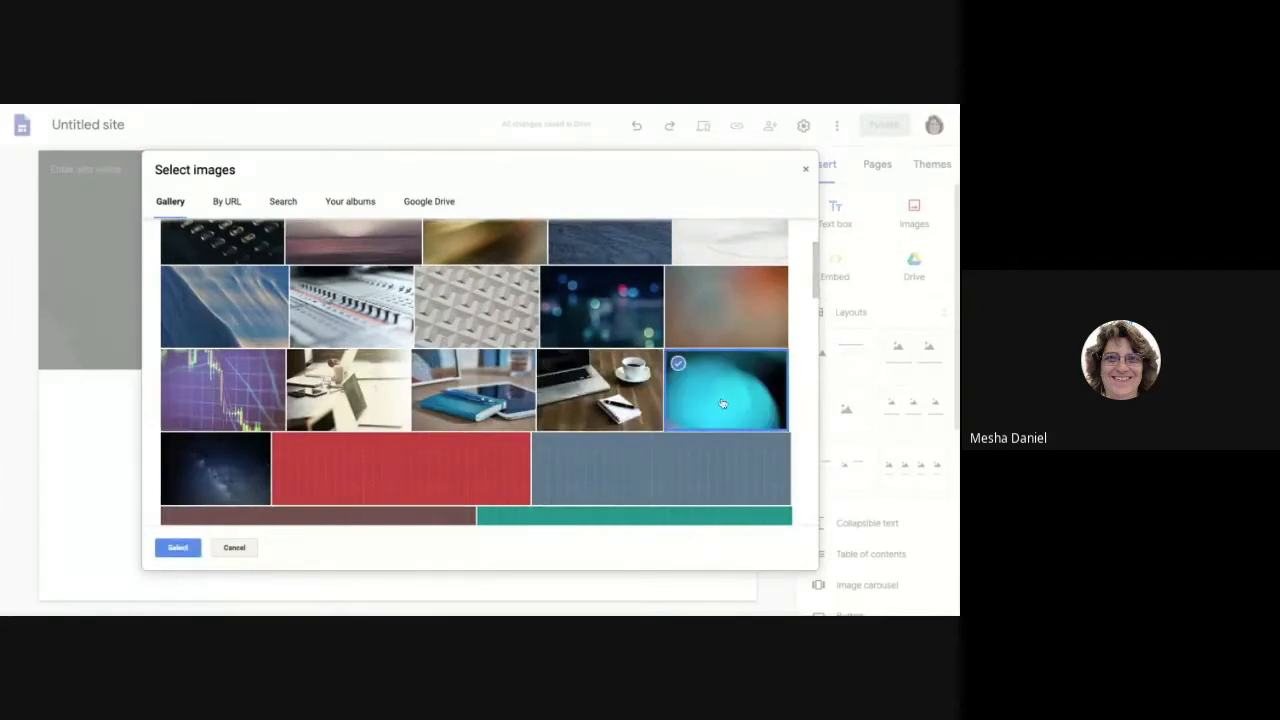
left_click(176, 549)
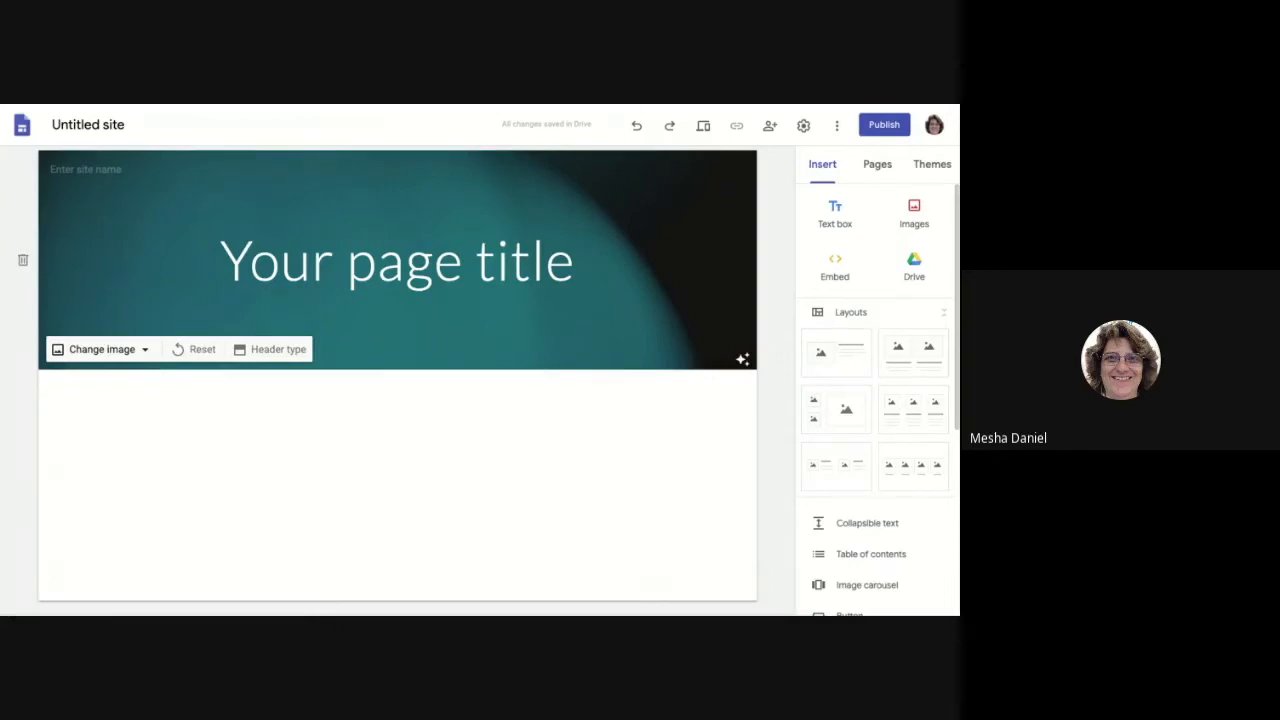
Step: Remove the header's darkening overlay and retitle the page 'My New Web Page'
left_click(743, 358)
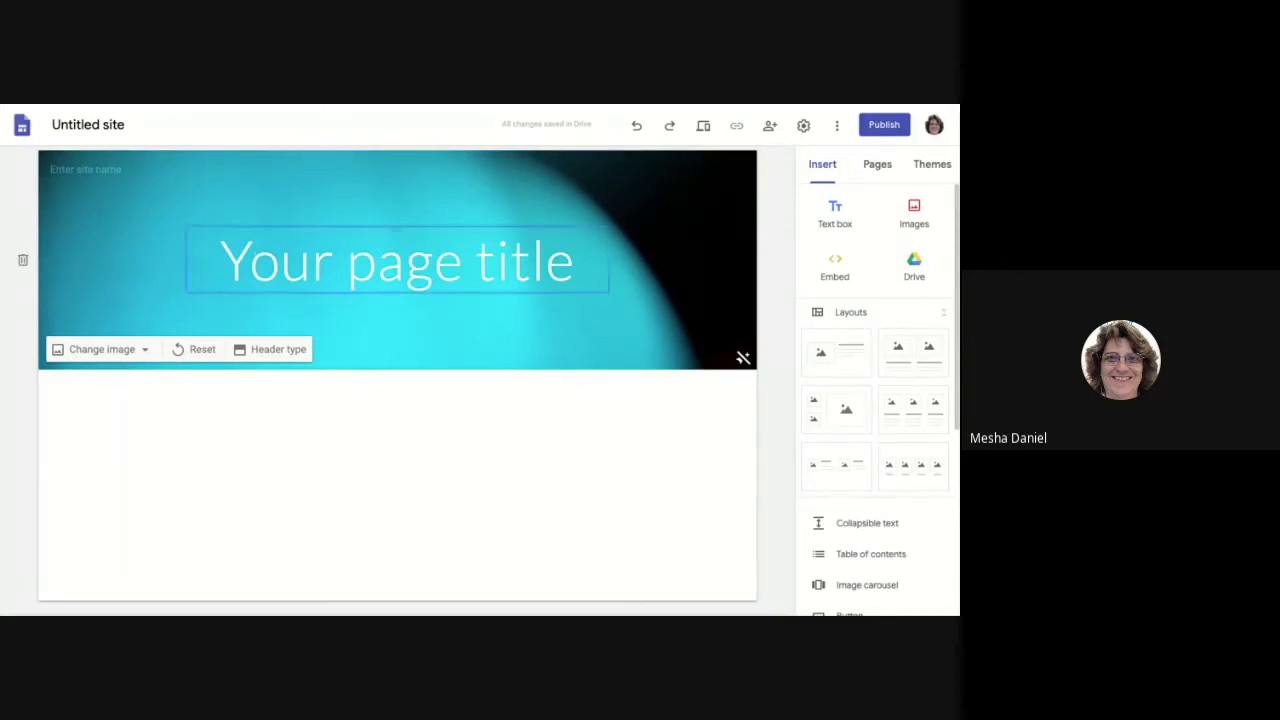
triple_click(574, 262)
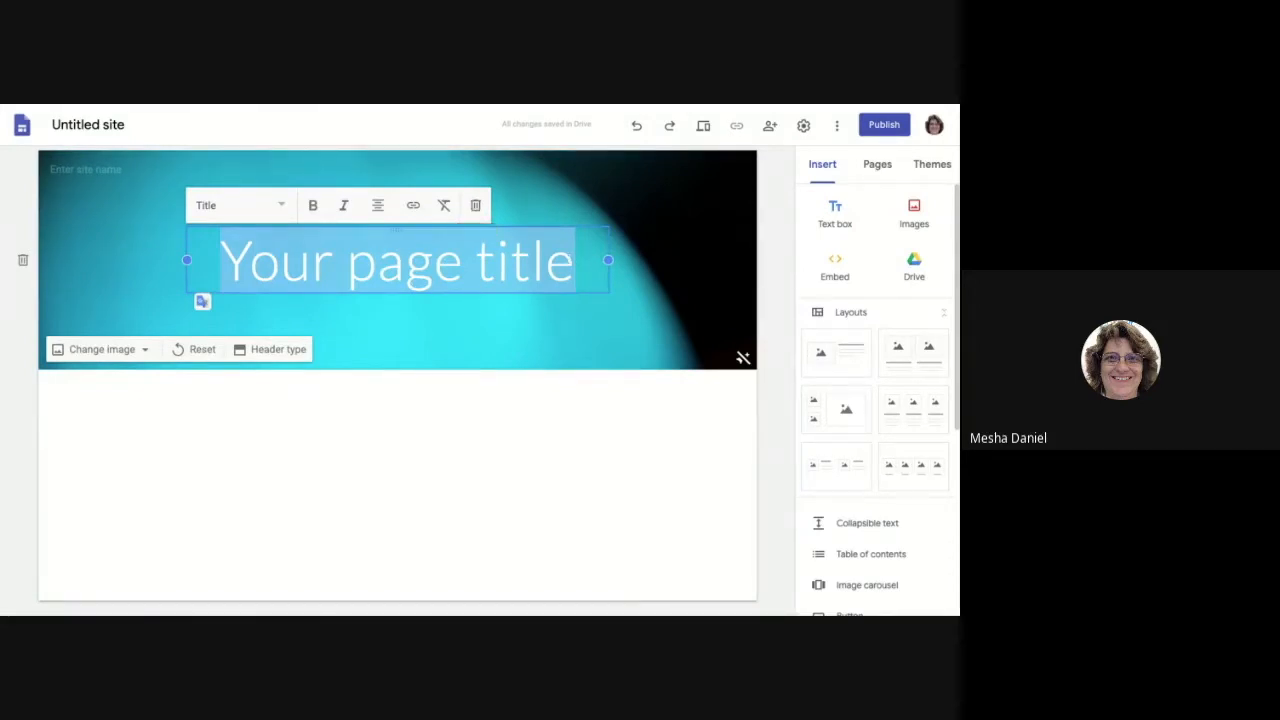
key("BackSpace")
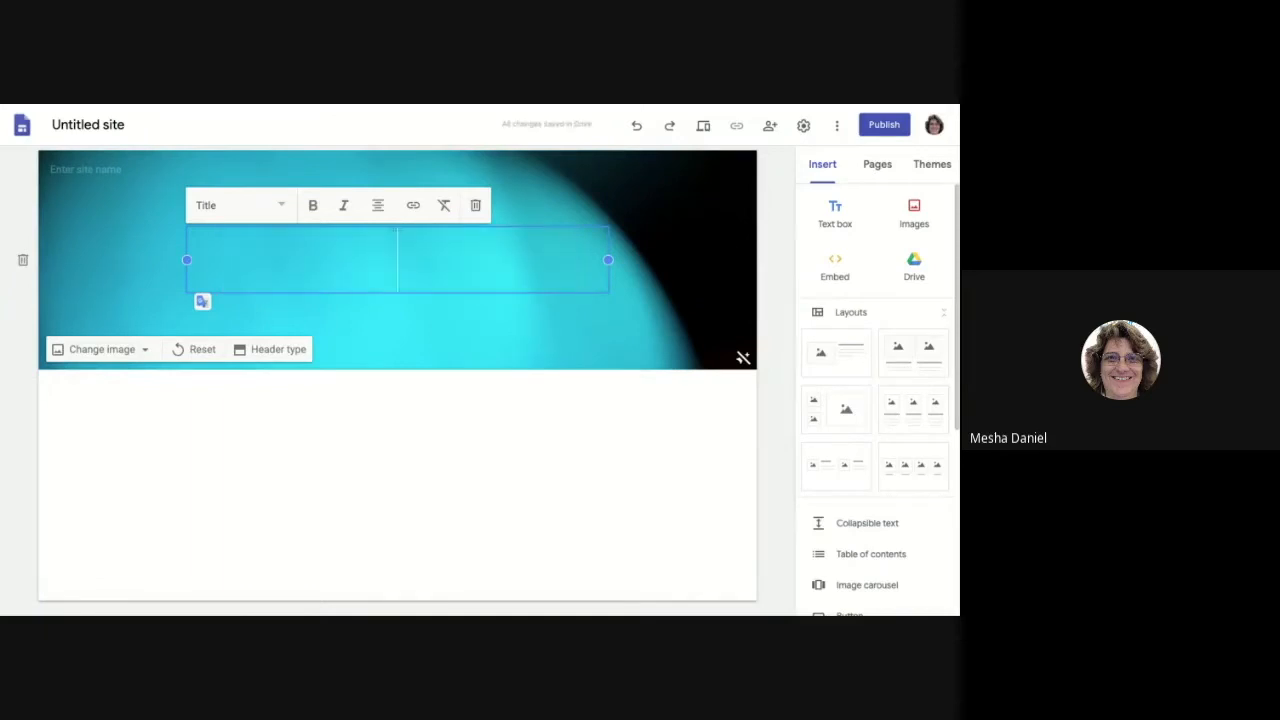
type("My Ne")
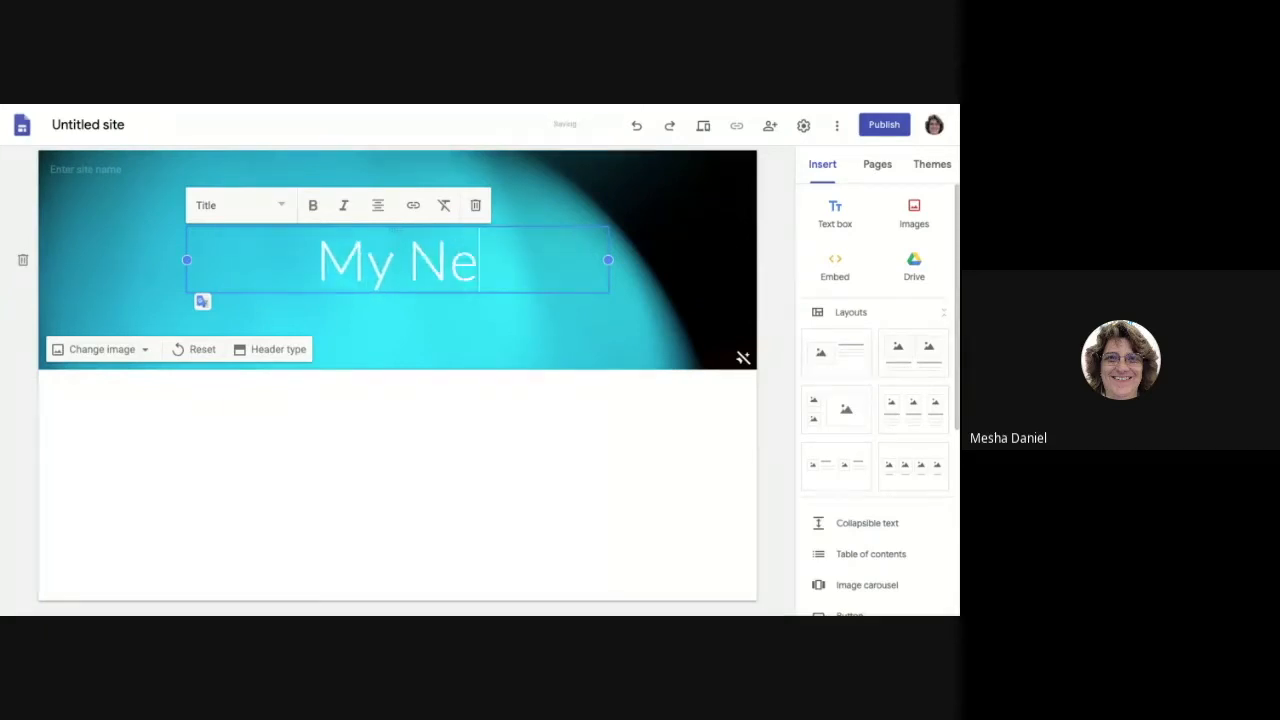
type("w Web Page")
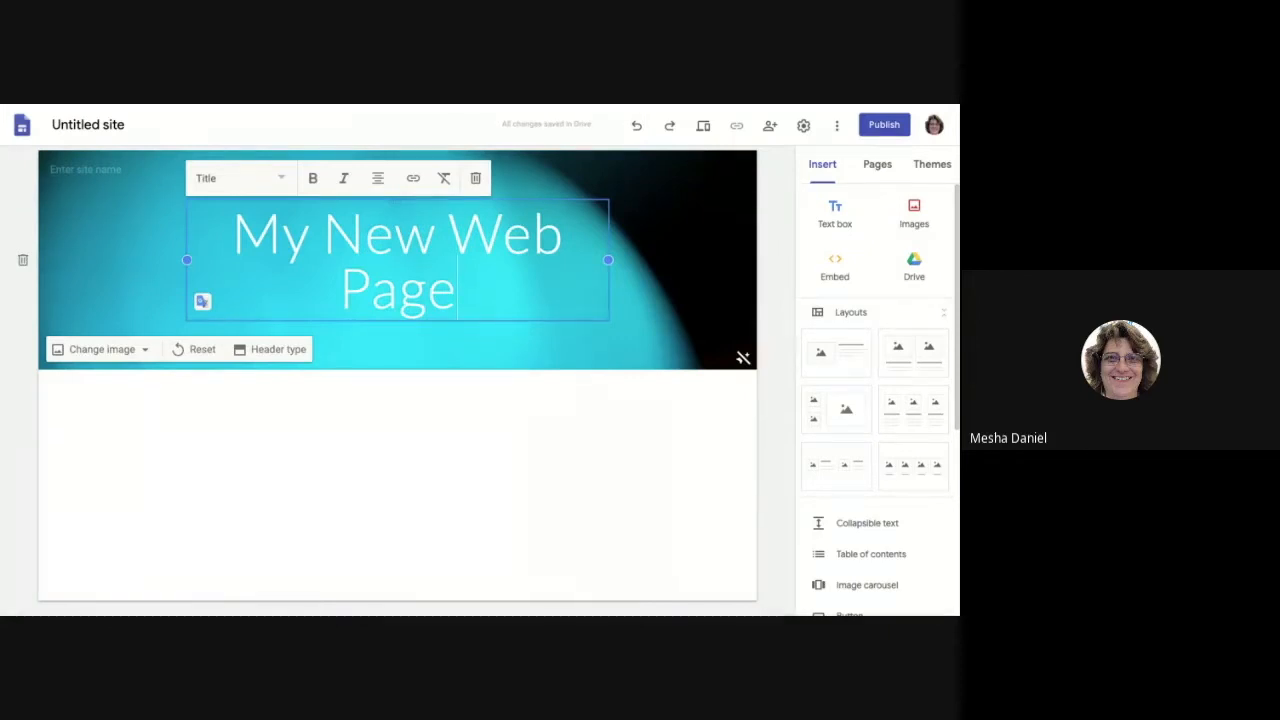
left_click(466, 335)
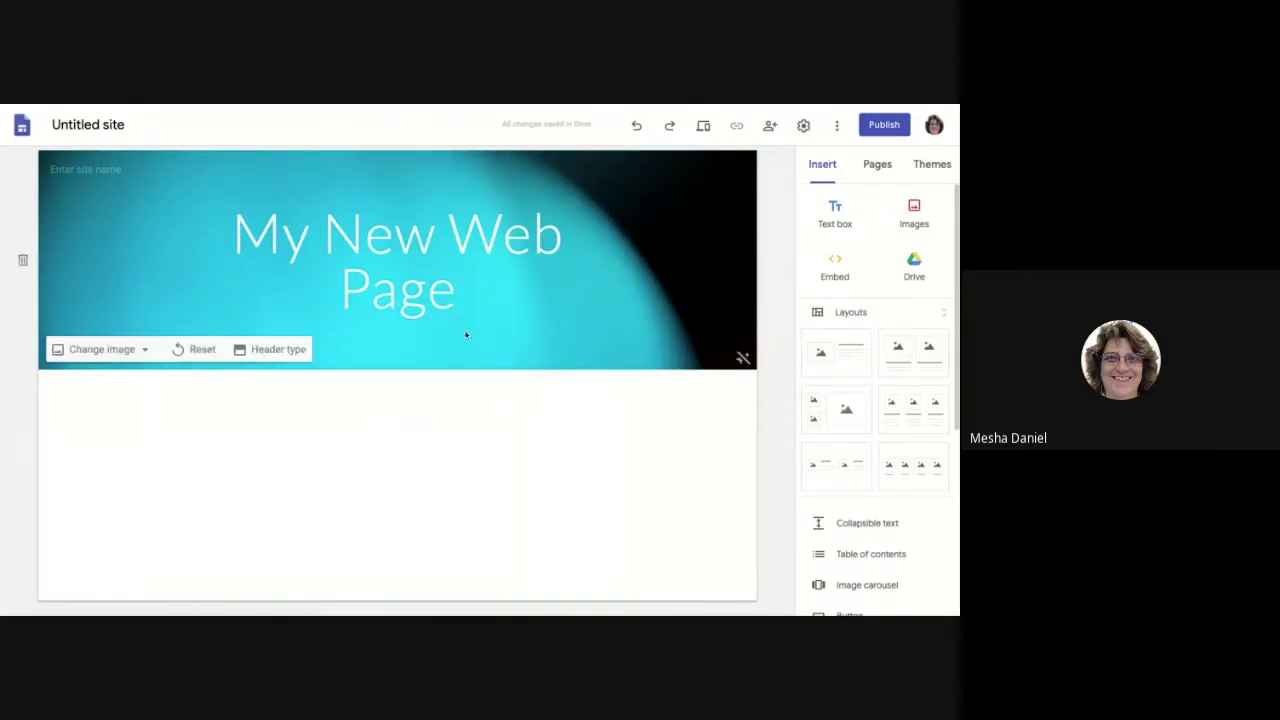
left_click(143, 352)
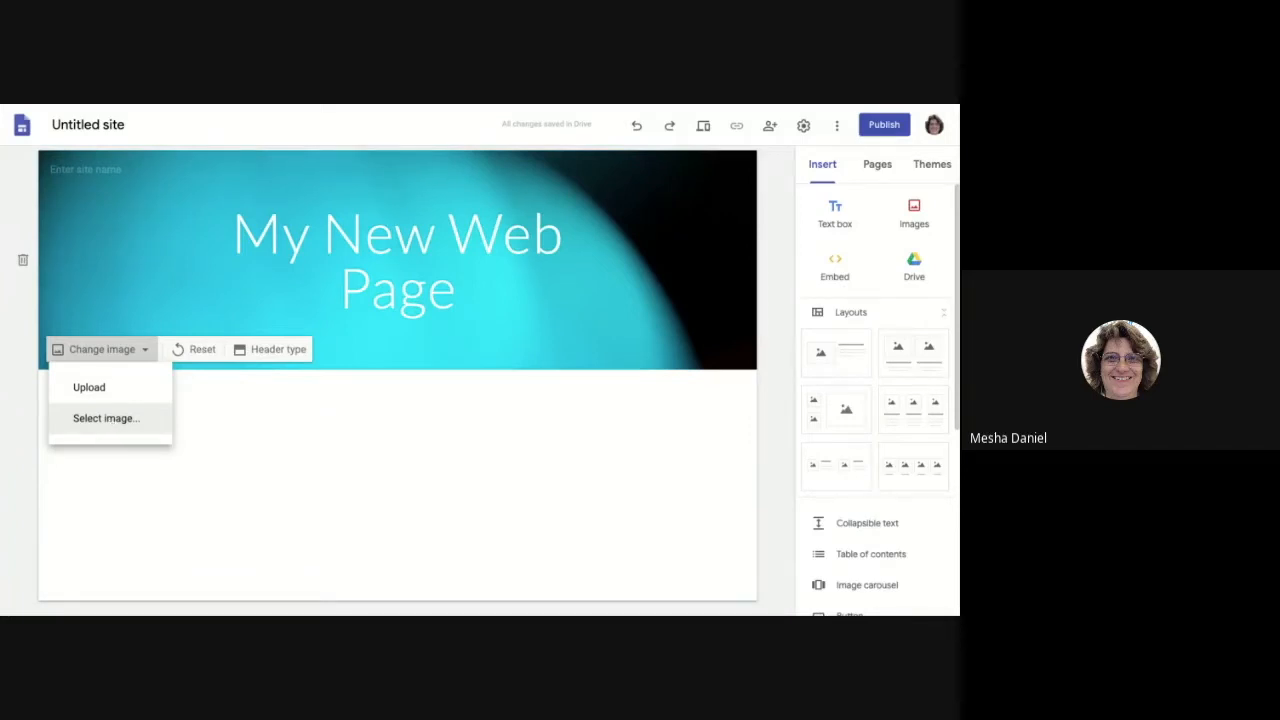
left_click(425, 375)
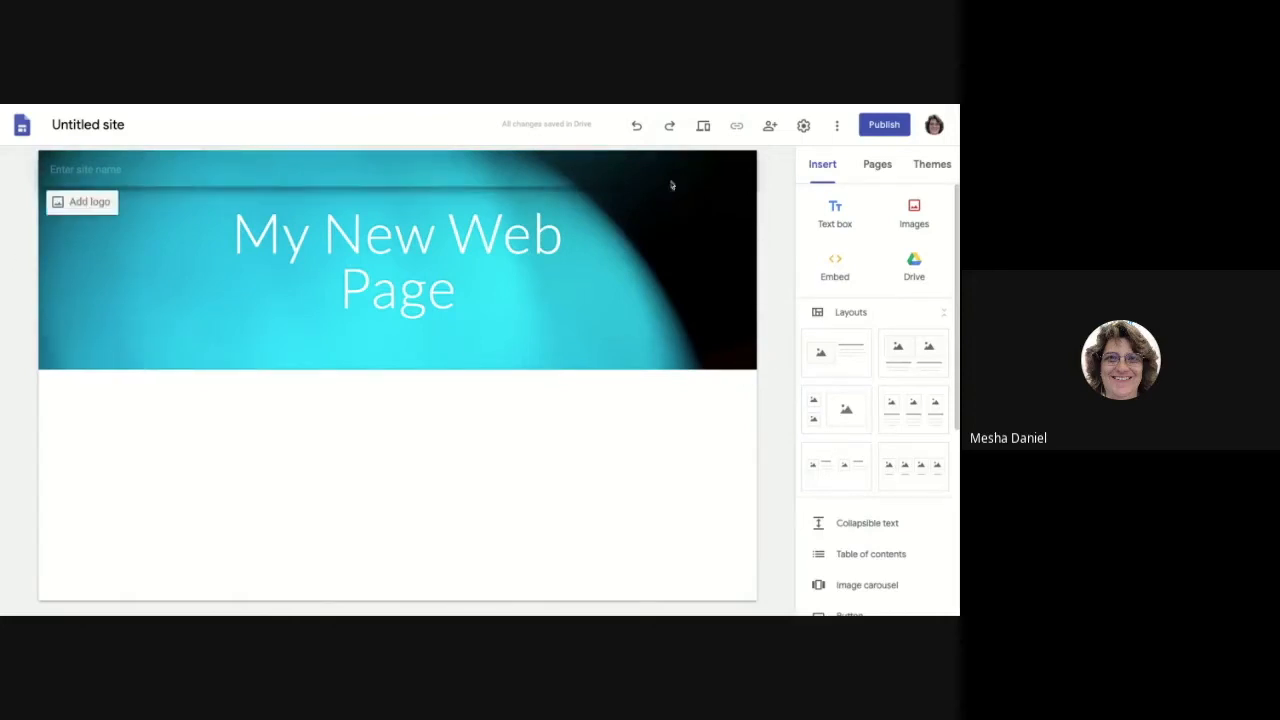
mouse_move(73, 302)
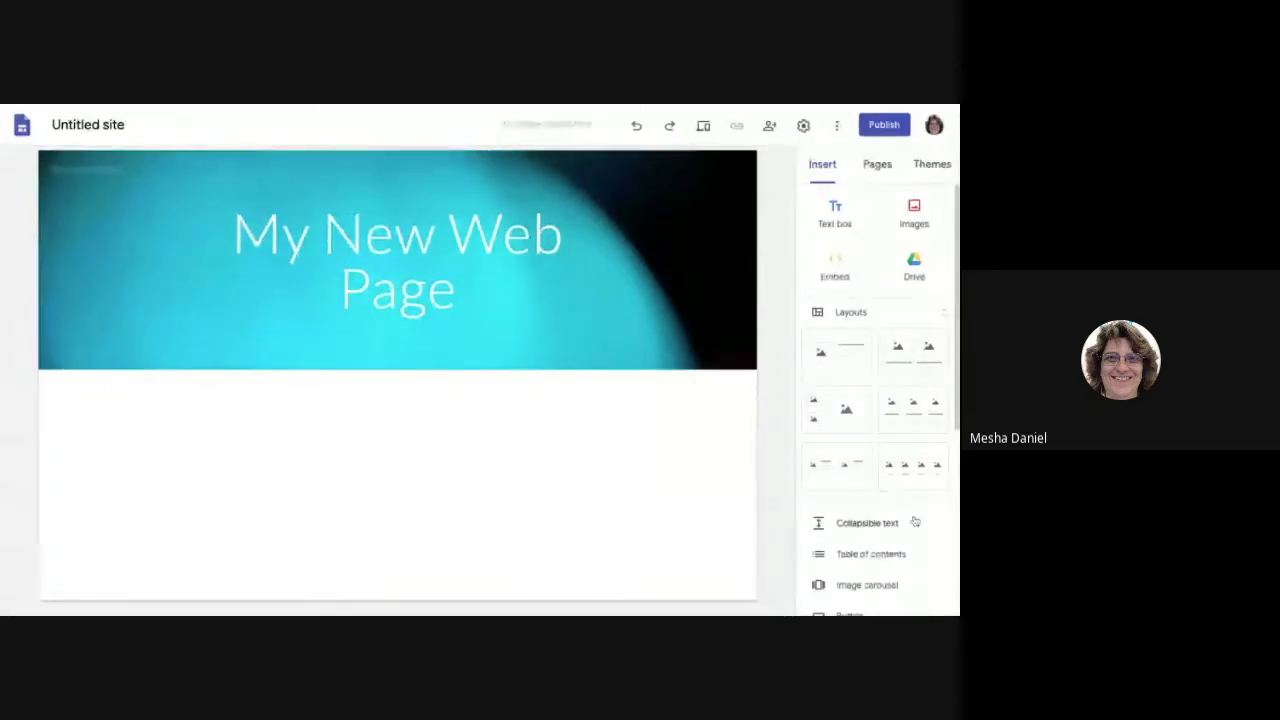
Step: Insert a text box below the banner containing the words 'start typing'
scroll(911, 508, "down", 2)
scroll(911, 508, "down", 4)
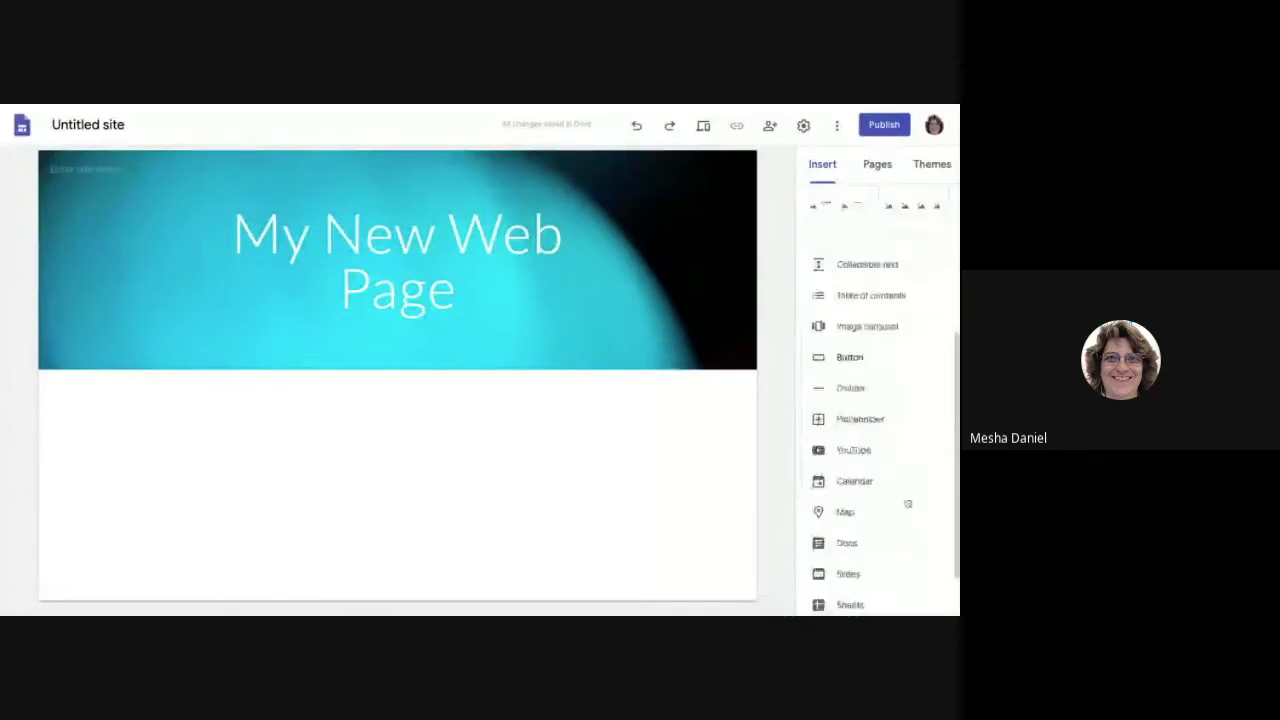
scroll(908, 503, "up", 5)
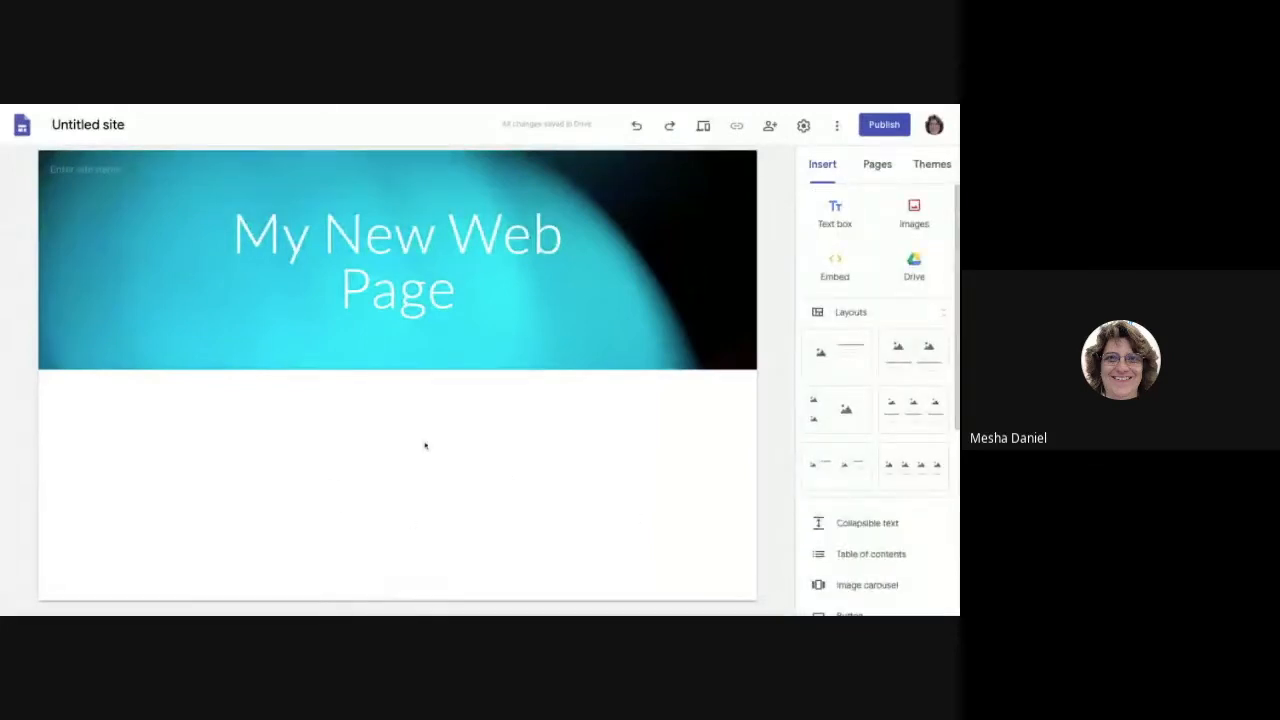
double_click(362, 502)
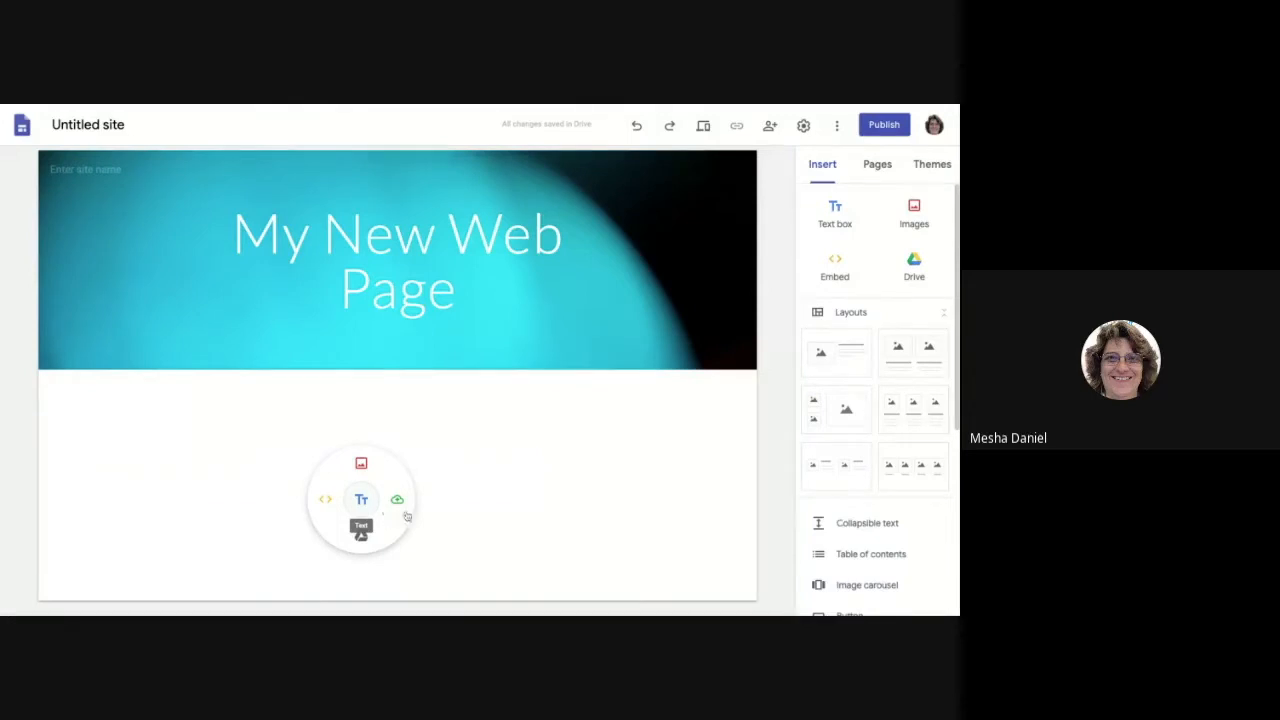
left_click(361, 499)
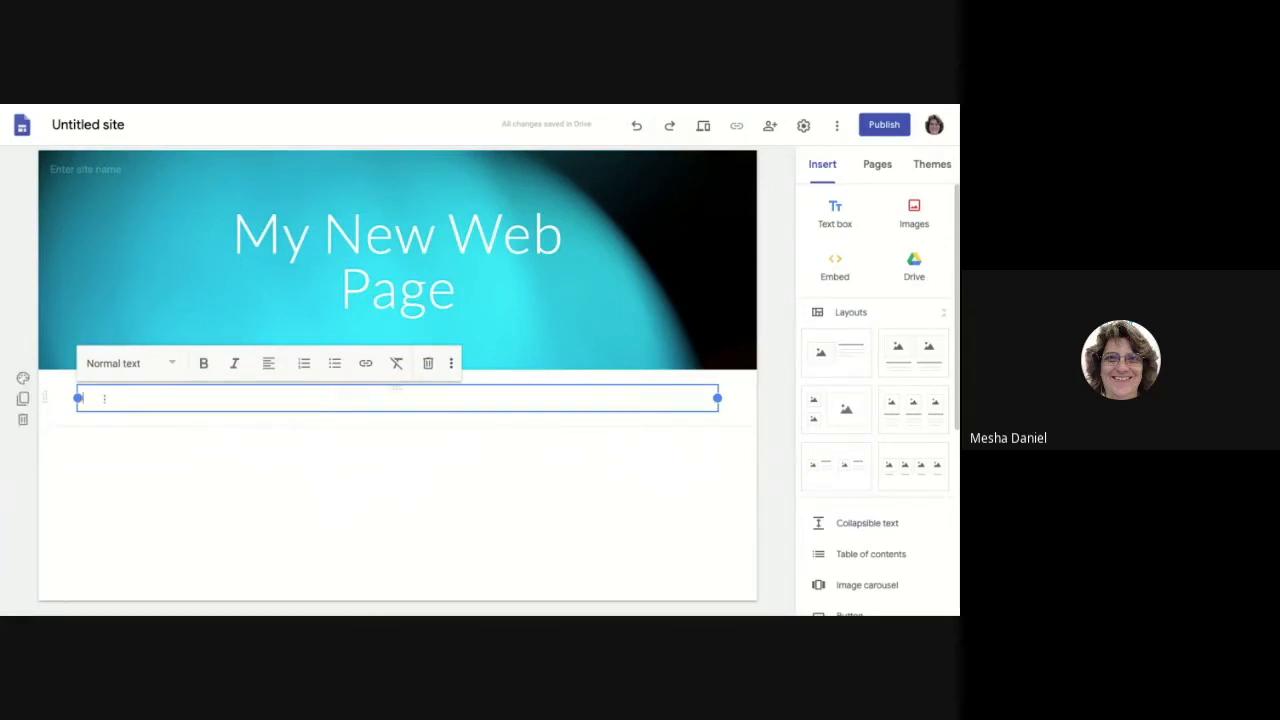
type("start typing")
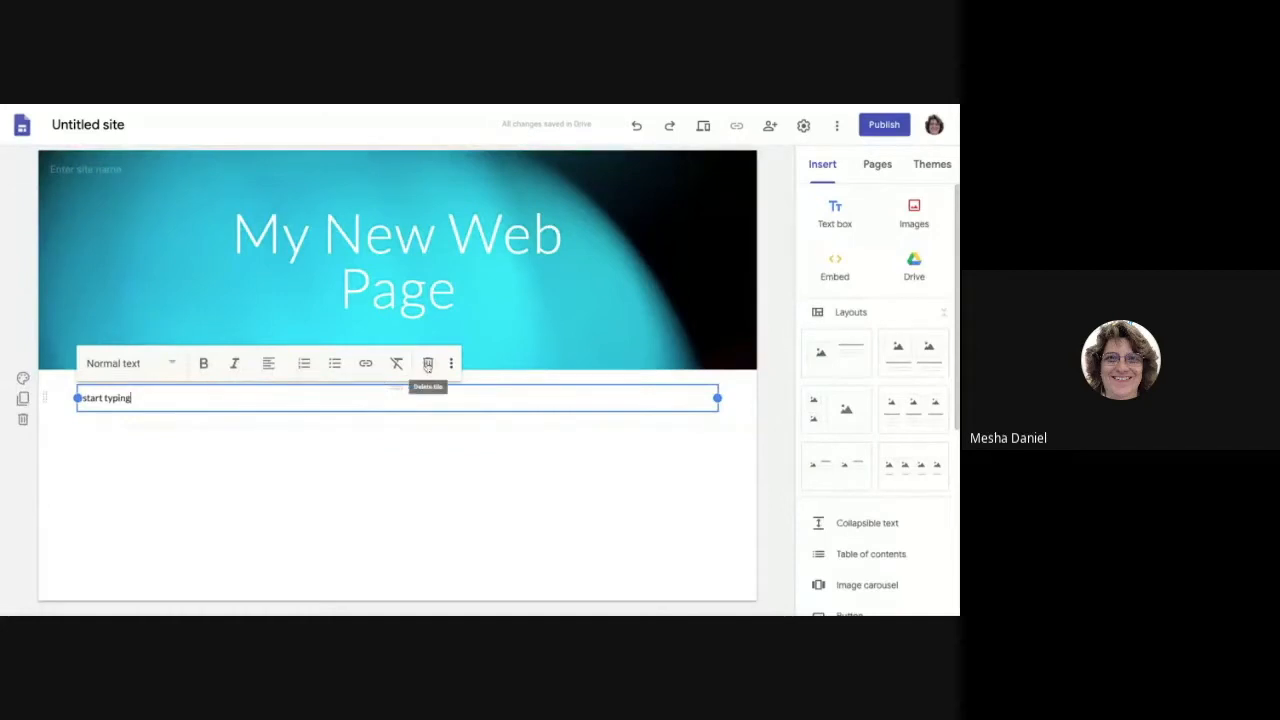
Step: Try Title and Heading styles on 'start typing', settling on Subheading
left_click_drag(167, 393, 76, 398)
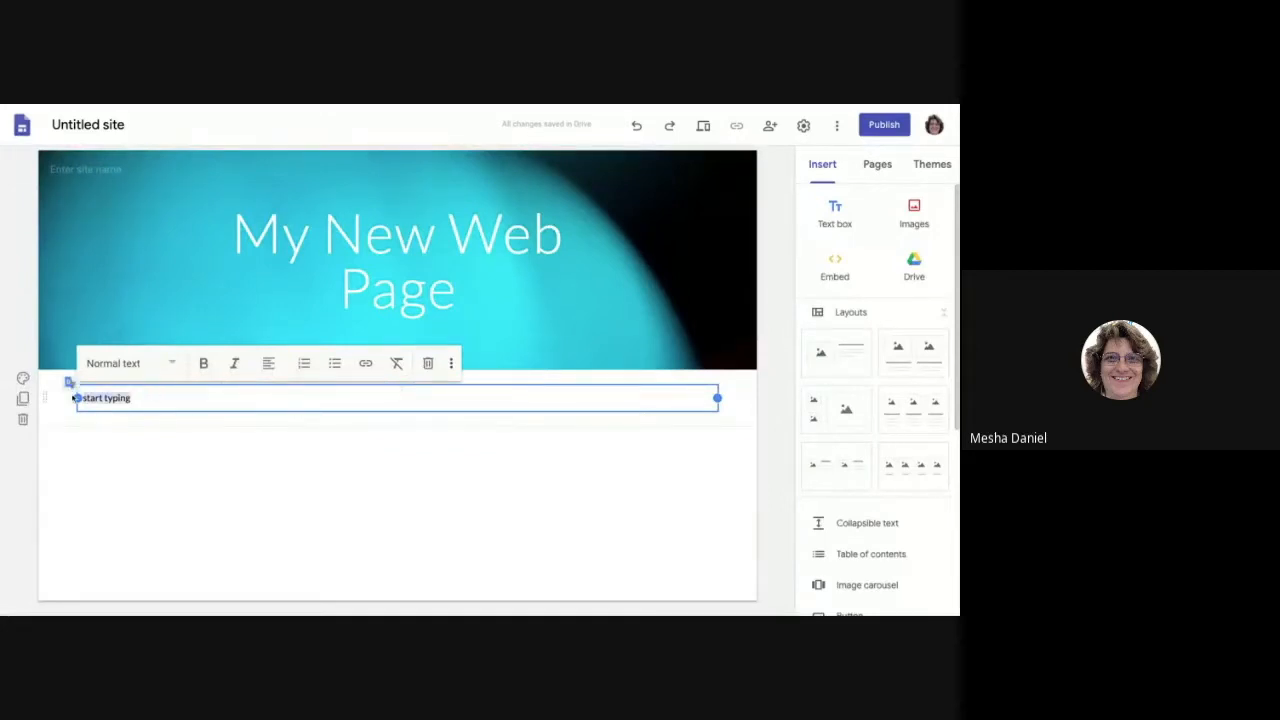
left_click(174, 367)
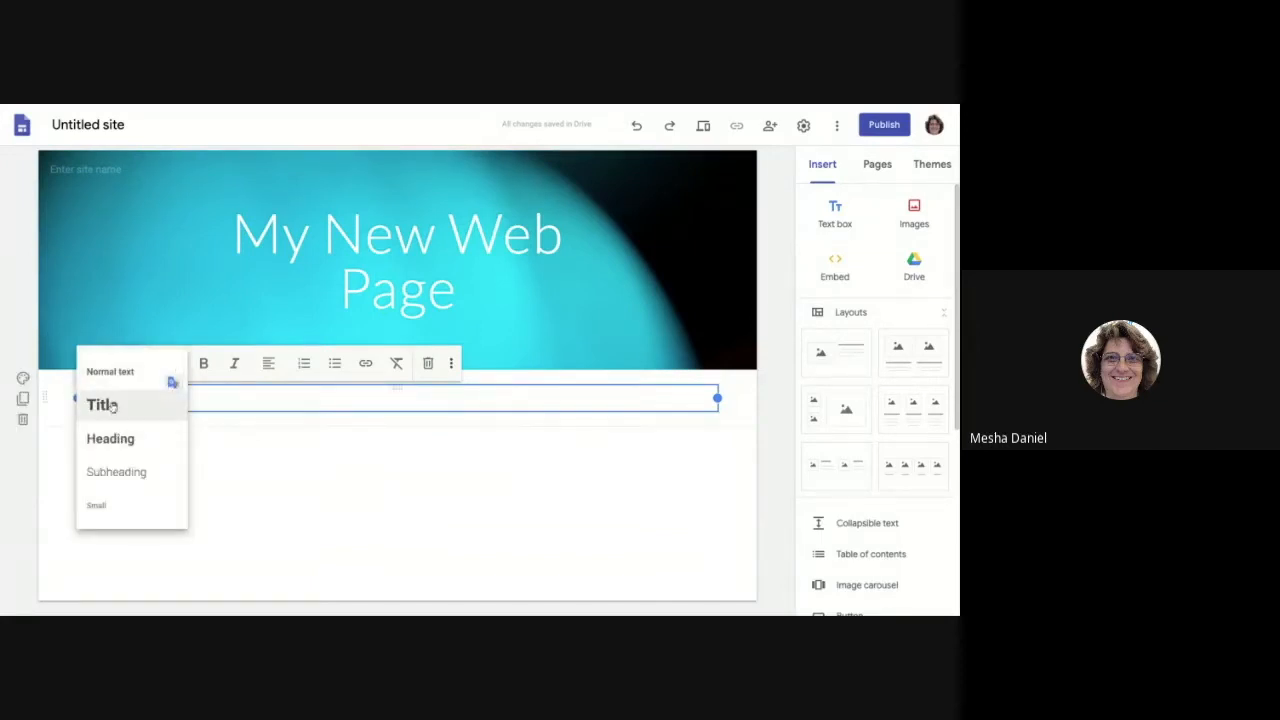
left_click(112, 405)
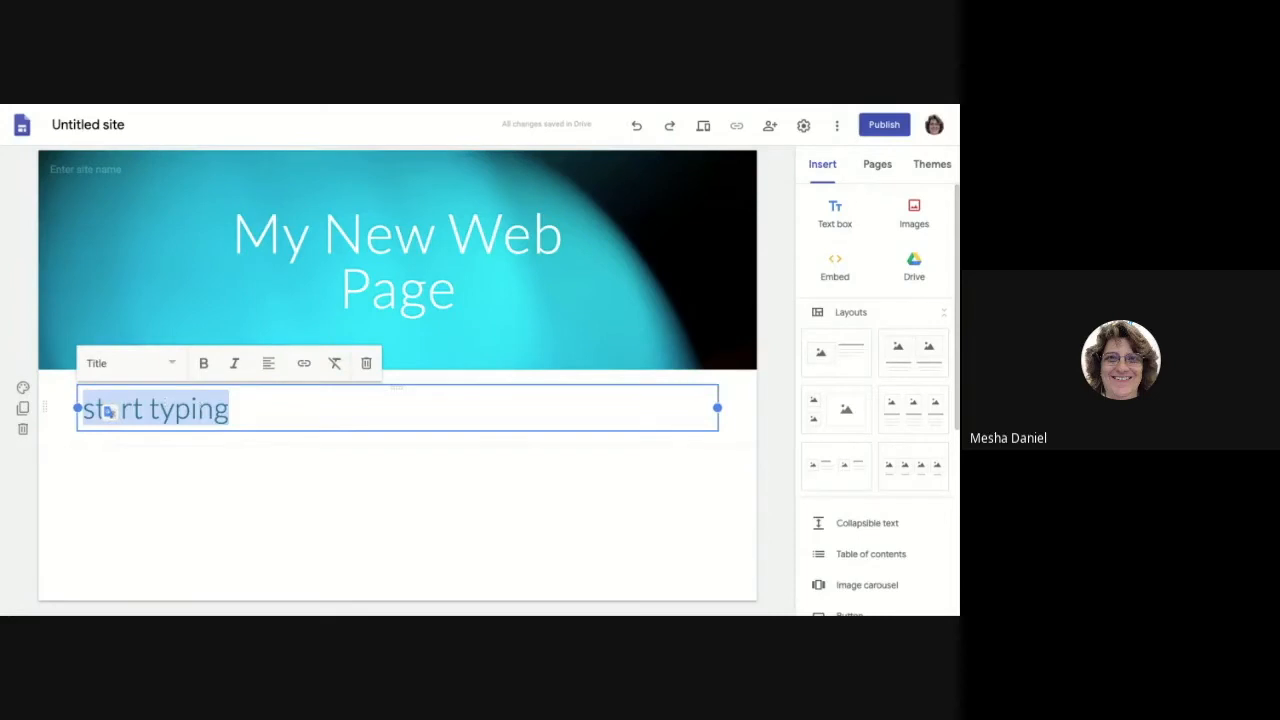
left_click(172, 364)
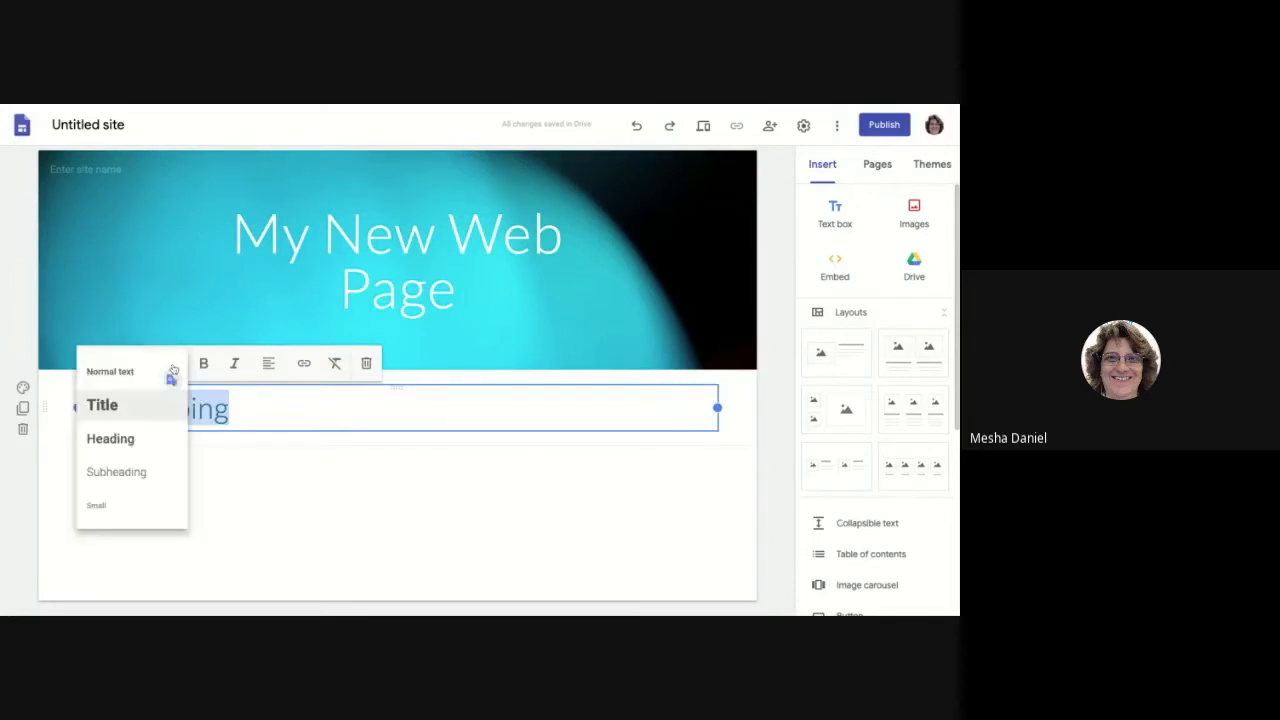
left_click(128, 440)
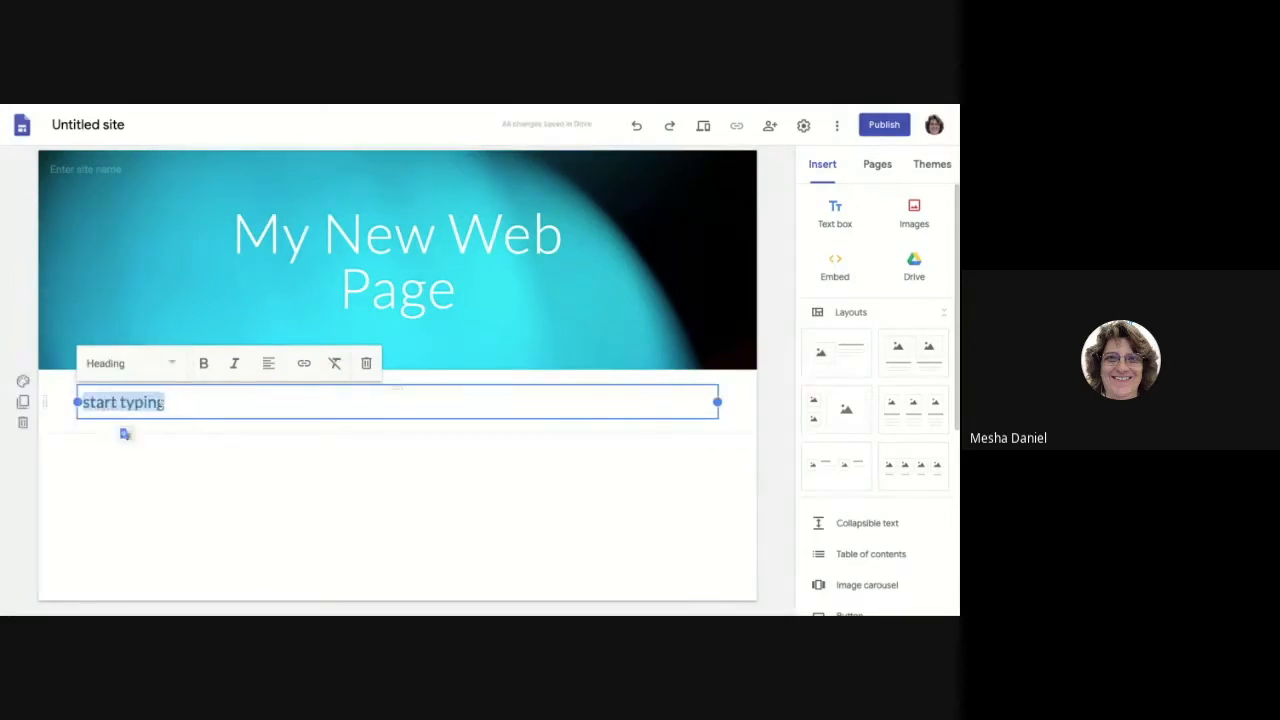
left_click(174, 372)
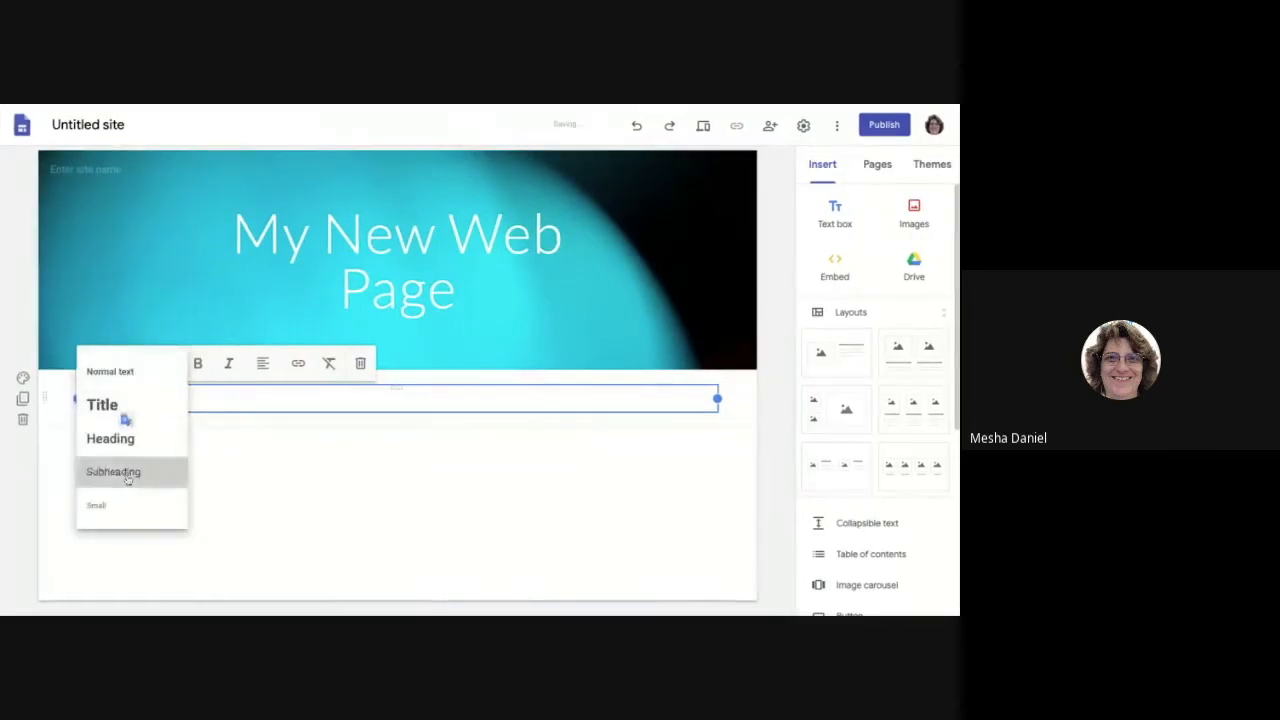
left_click(130, 471)
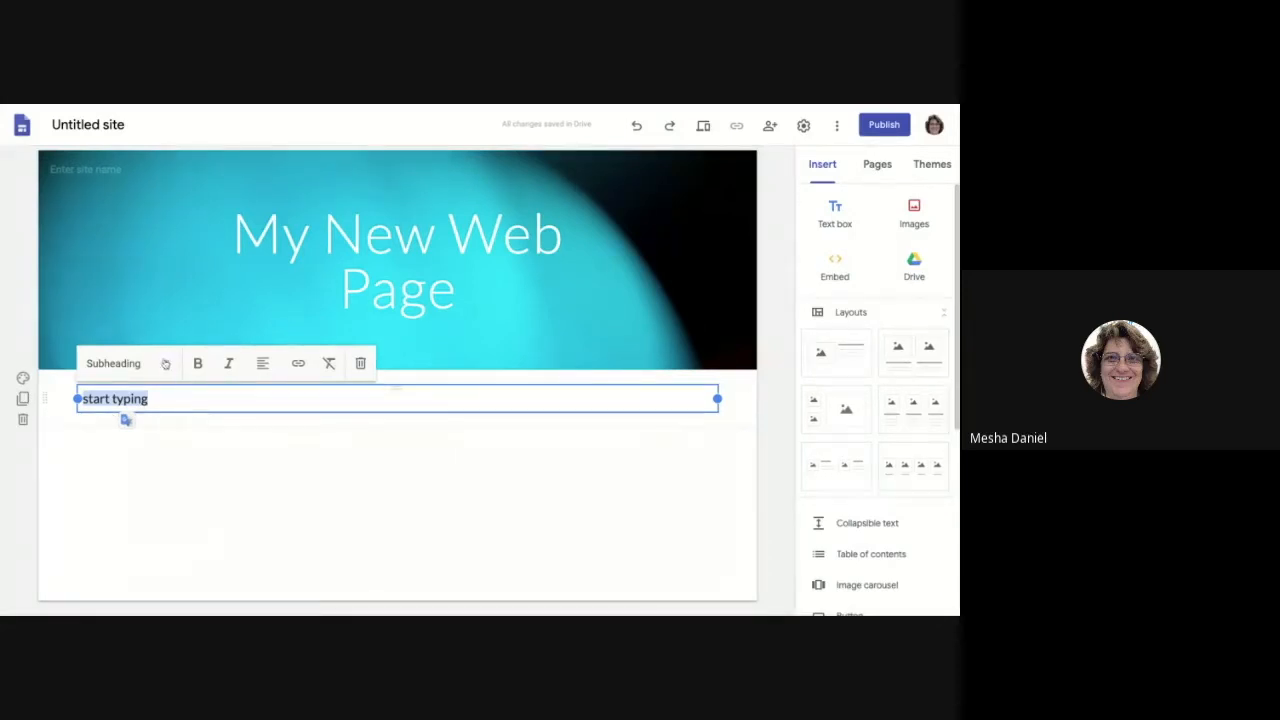
left_click(120, 363)
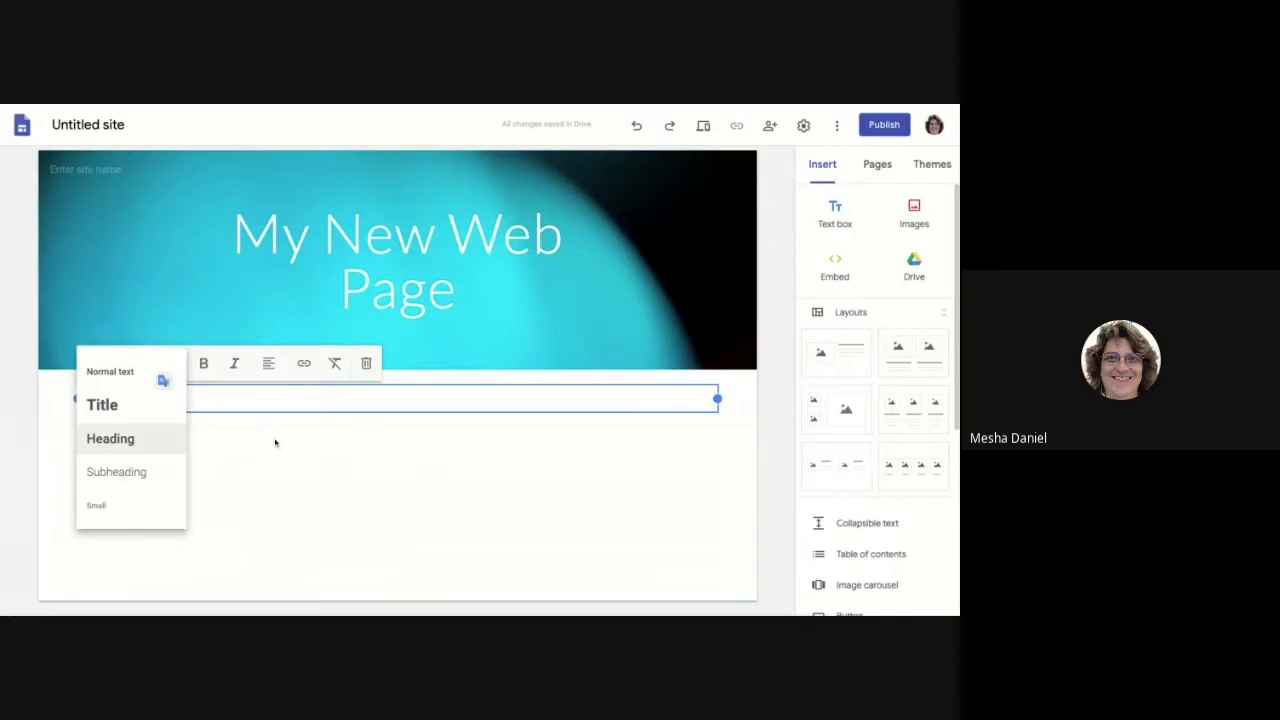
left_click(240, 423)
left_click(155, 400)
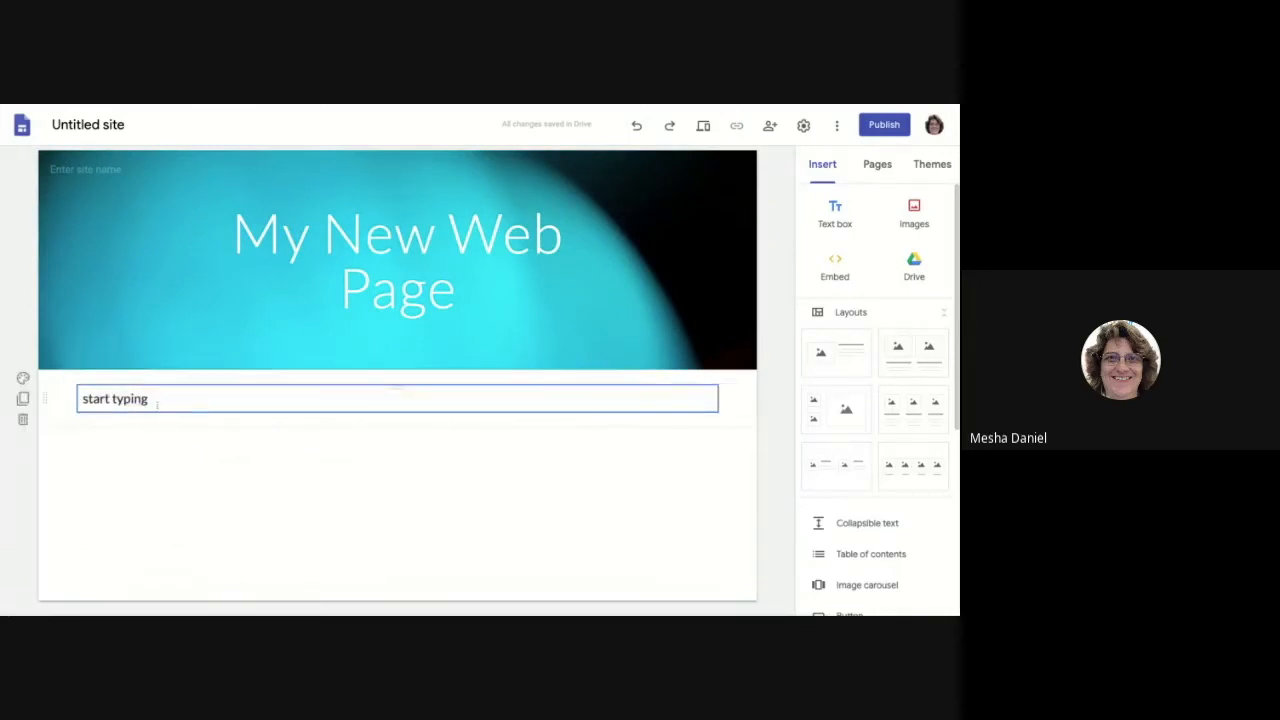
left_click_drag(155, 400, 77, 400)
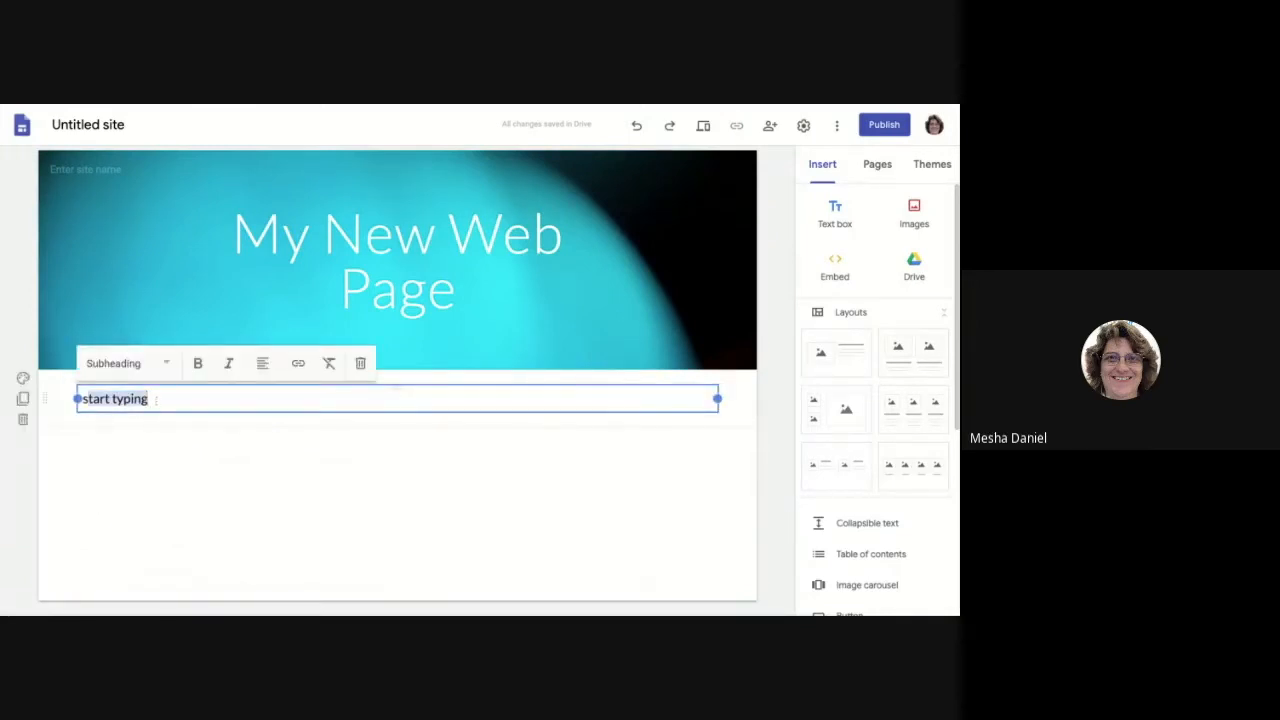
Step: Make 'start typing' bold, closing the link popup without adding a link
left_click(198, 365)
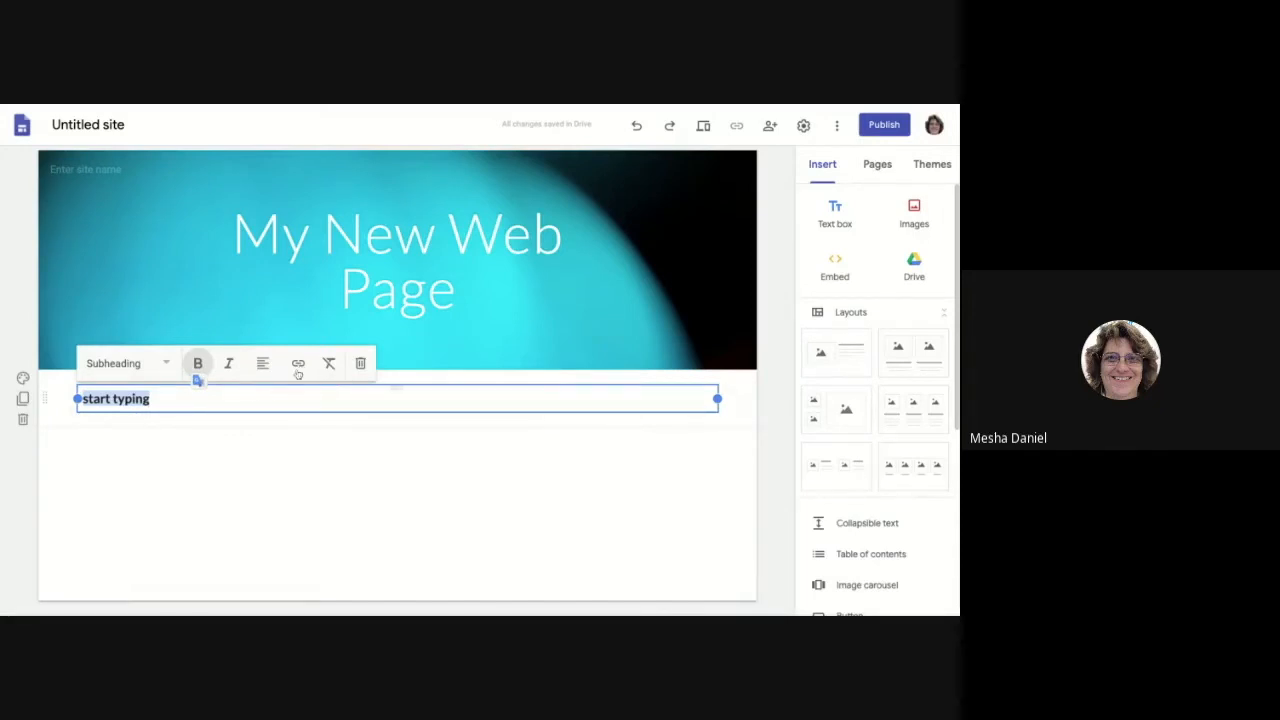
left_click(298, 365)
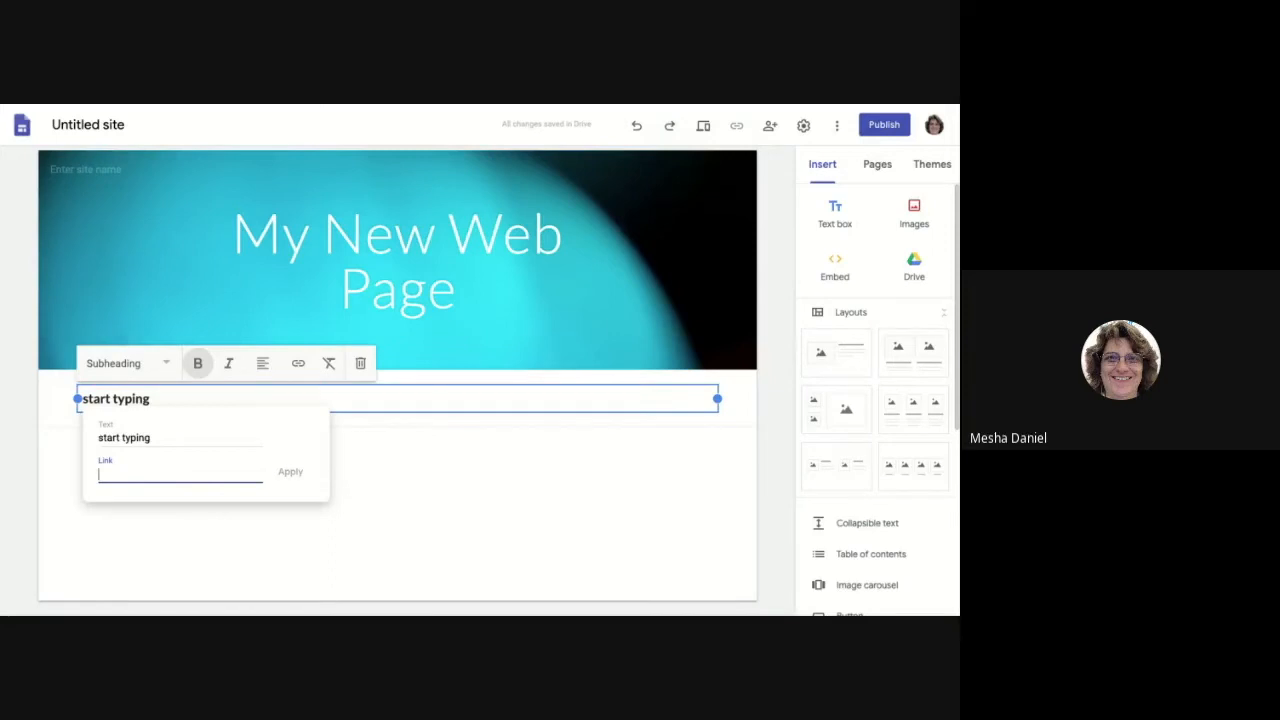
left_click(351, 506)
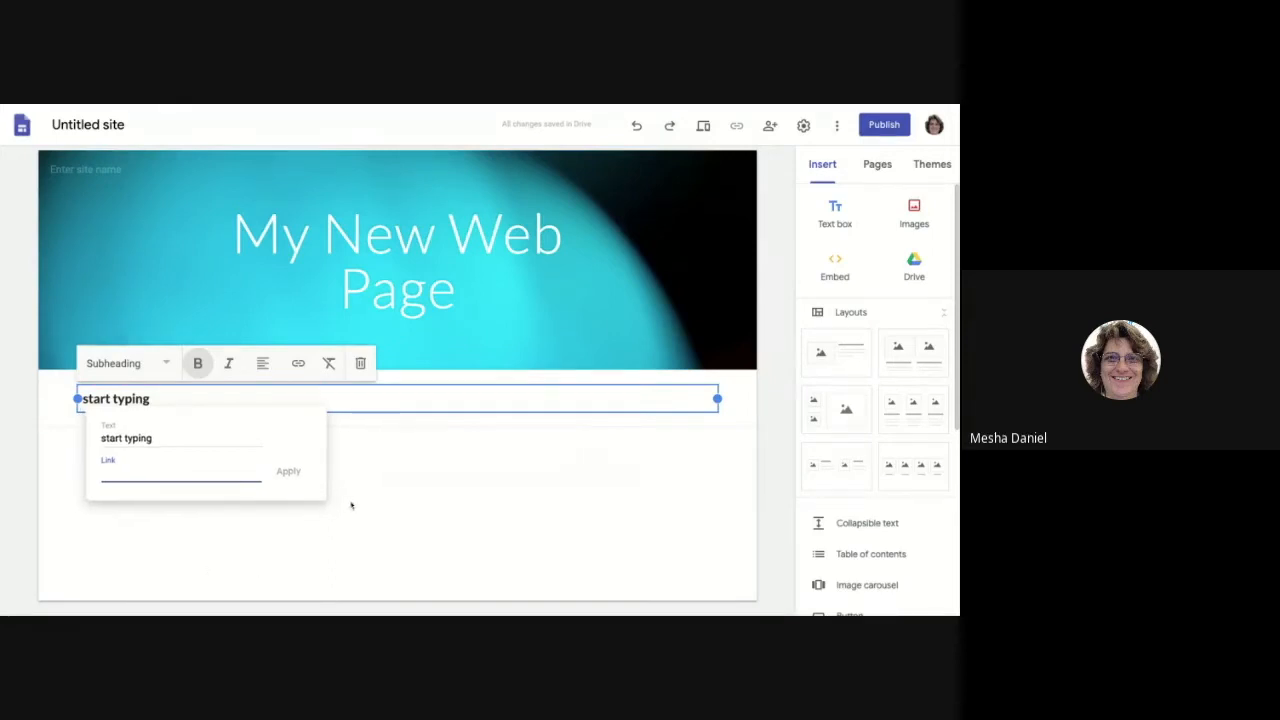
left_click(158, 401)
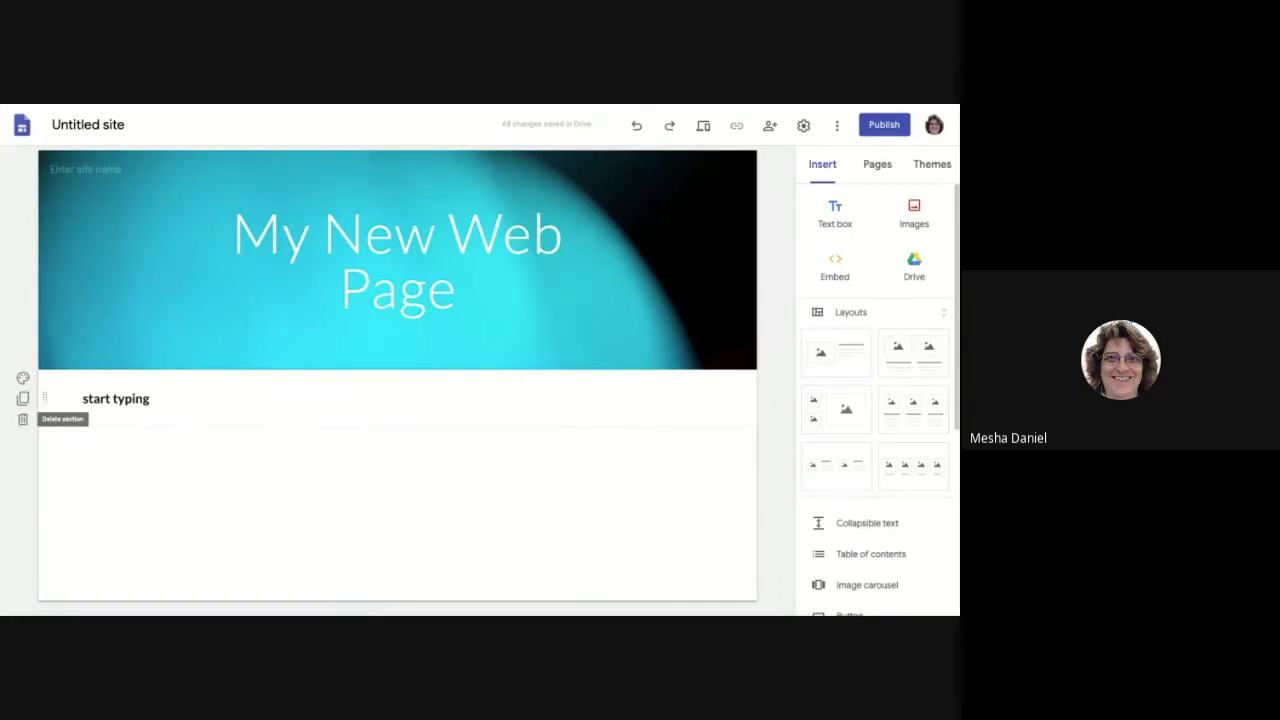
Step: Try Emphasis 1, then set the section background to Emphasis 2 dark teal
left_click(22, 379)
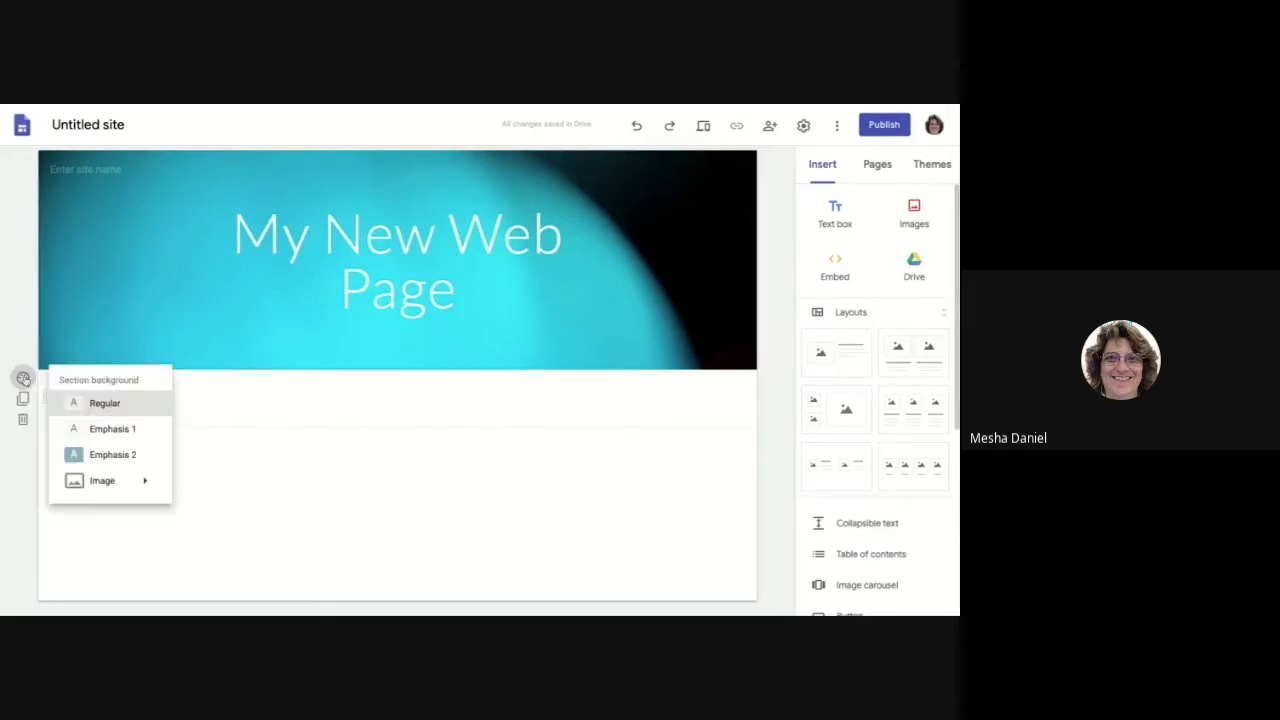
left_click(107, 430)
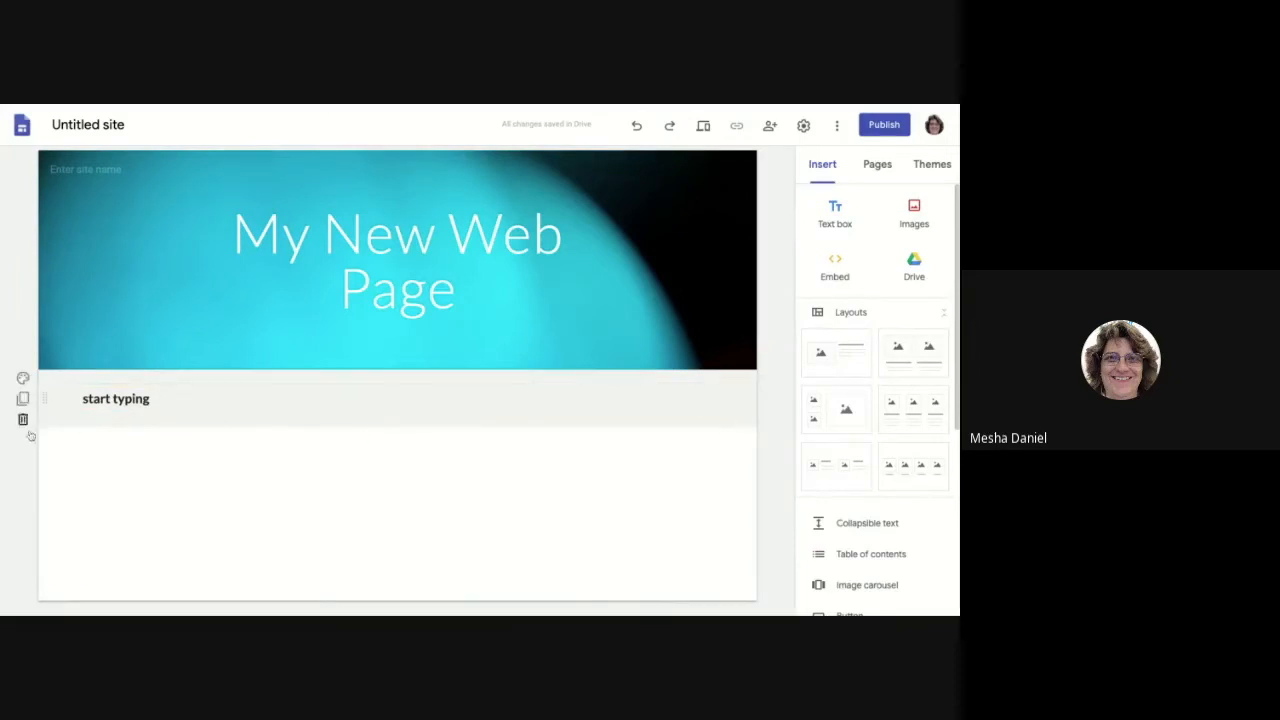
left_click(22, 378)
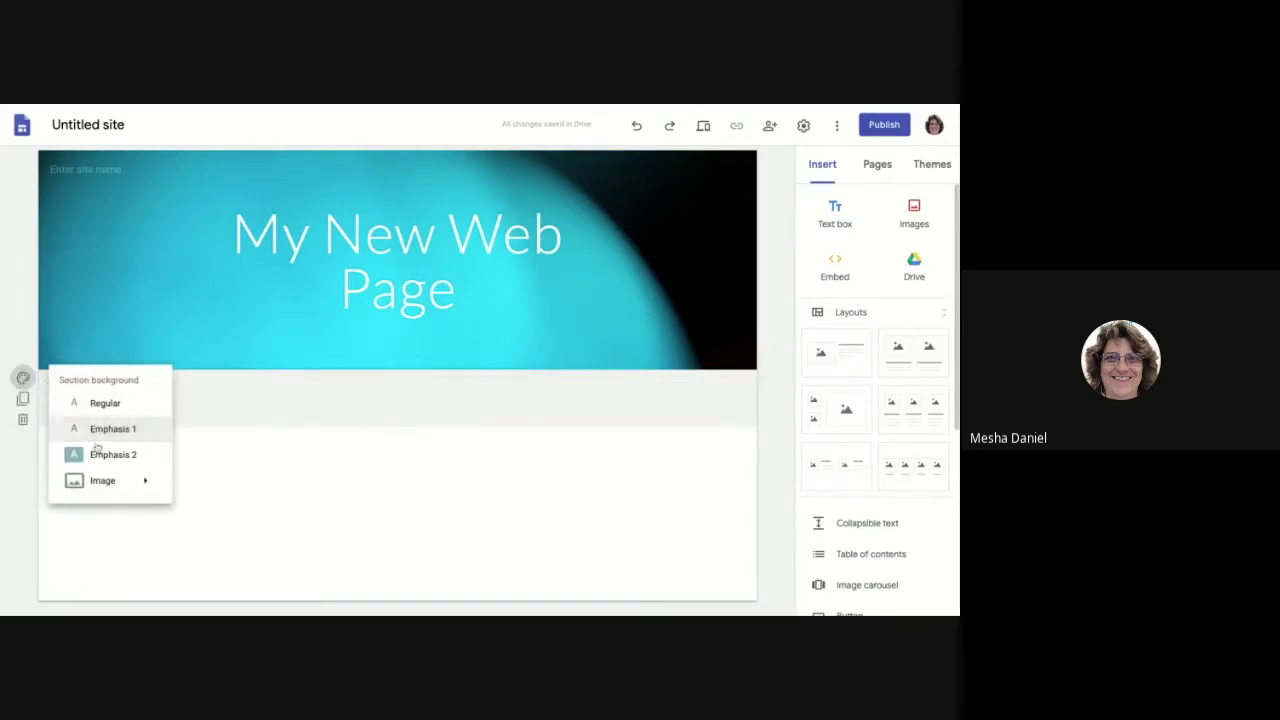
left_click(122, 462)
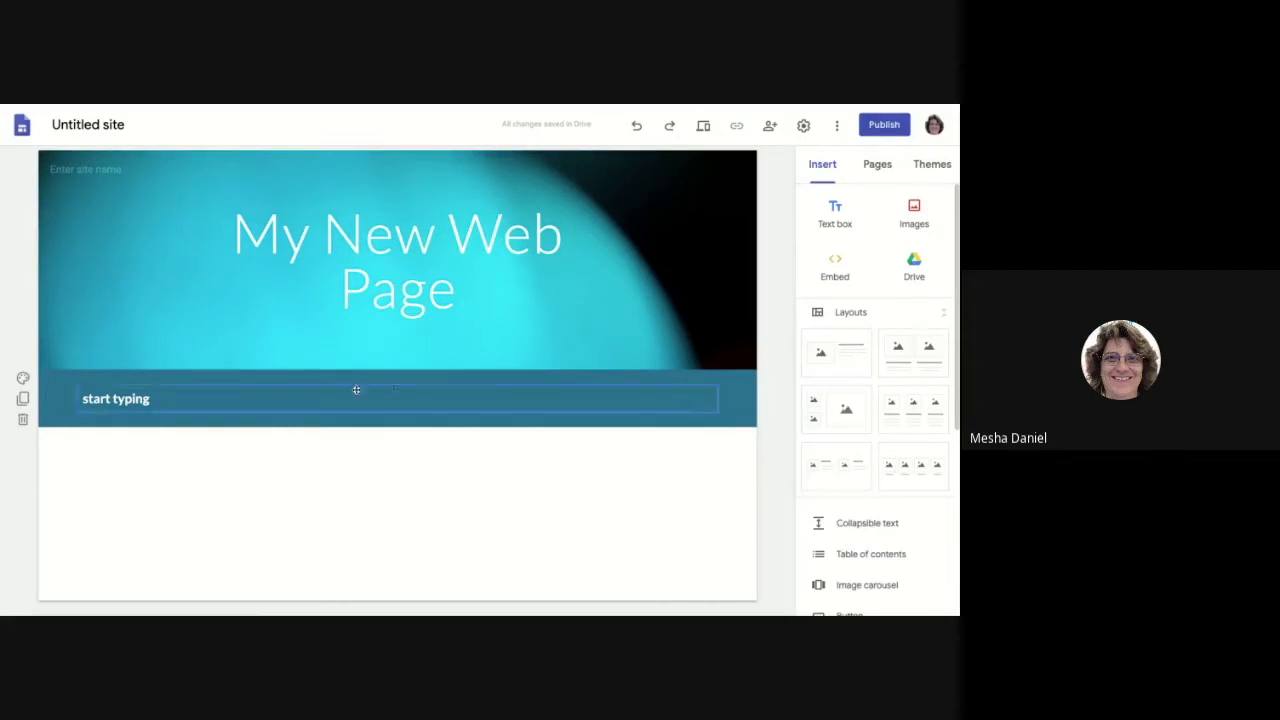
left_click(23, 379)
mouse_move(88, 490)
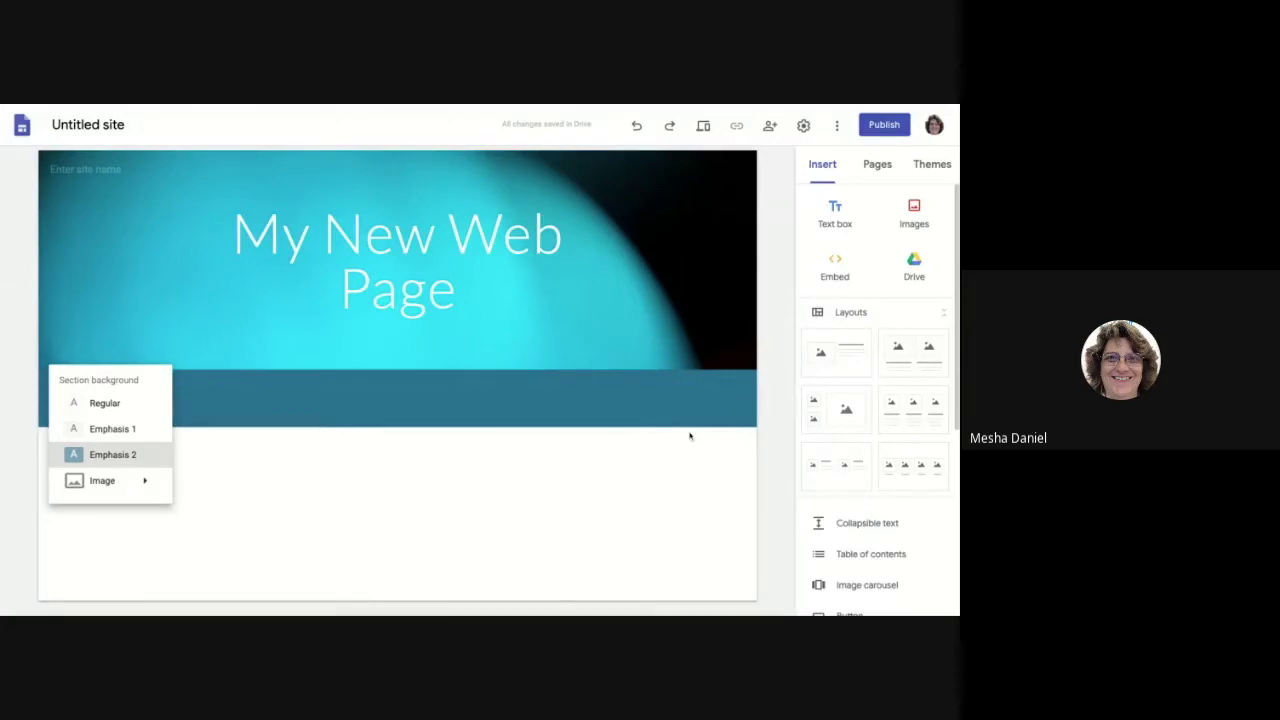
left_click(659, 419)
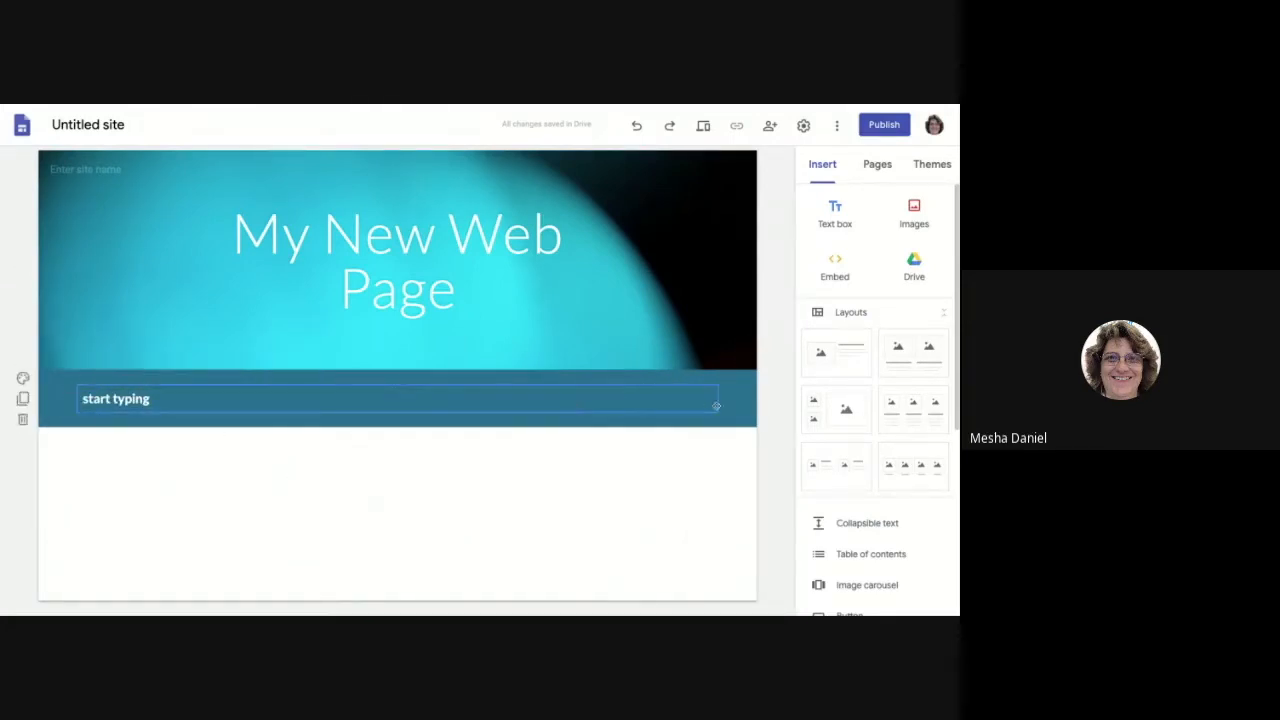
Step: Add empty lines after 'start typing' to make the teal section taller
left_click(456, 399)
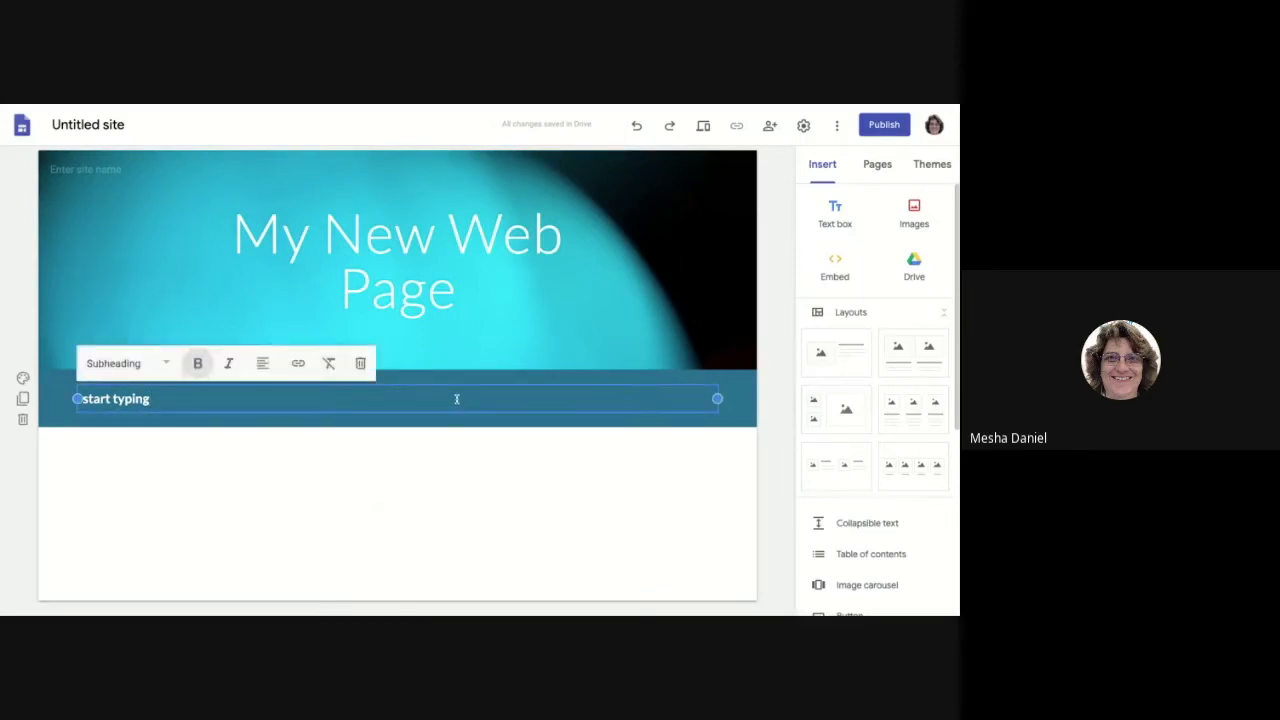
key("Return")
key("Return")
key("Return")
key("Return")
key("Return")
key("Return")
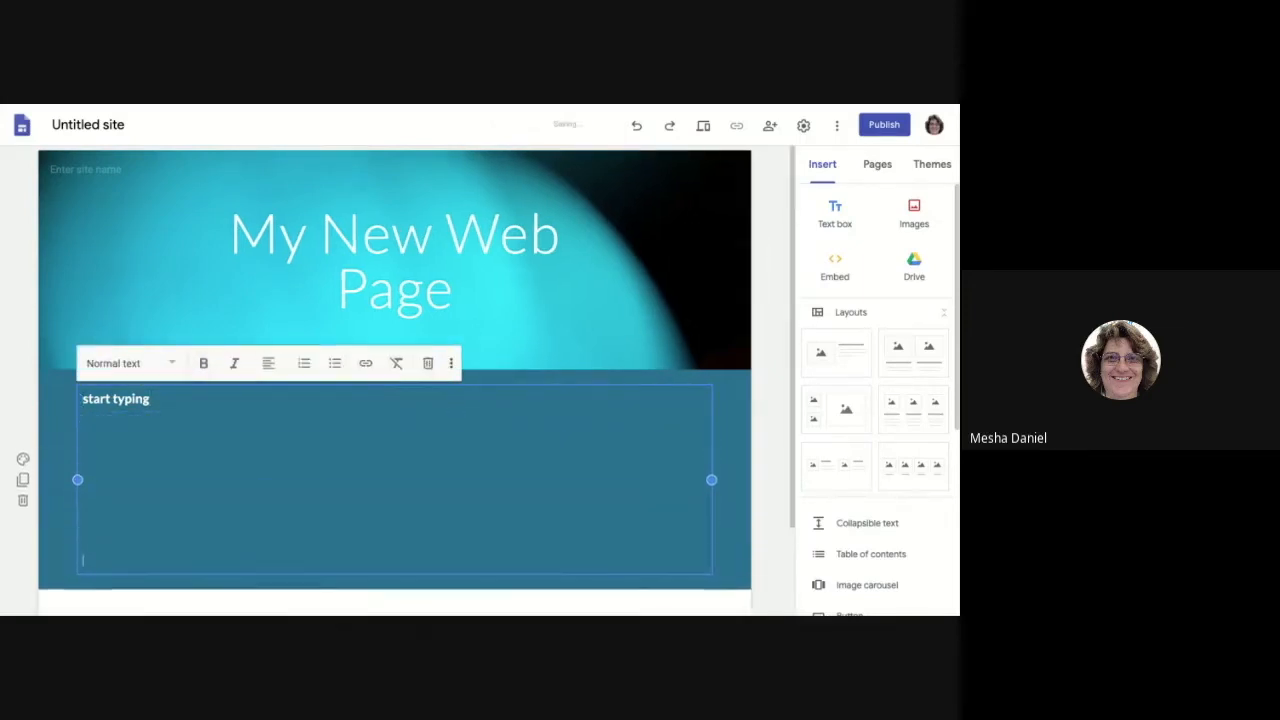
scroll(443, 405, "down", 1)
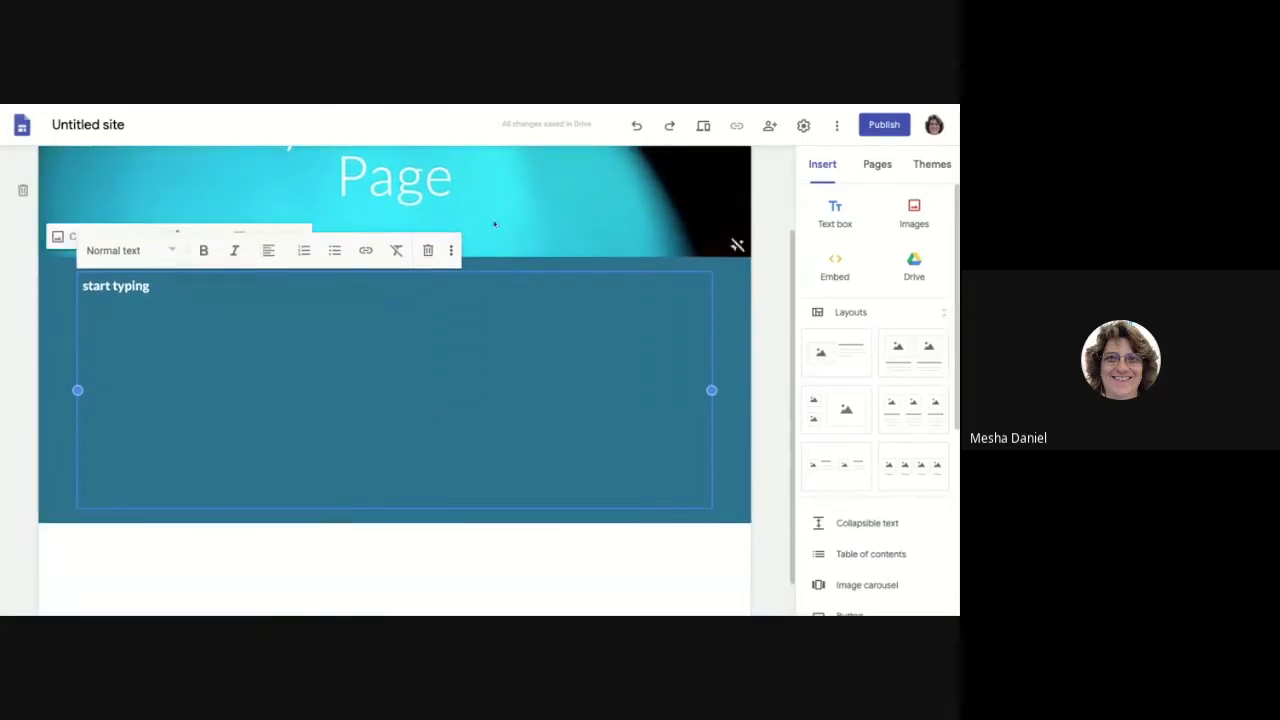
scroll(480, 436, "down", 1)
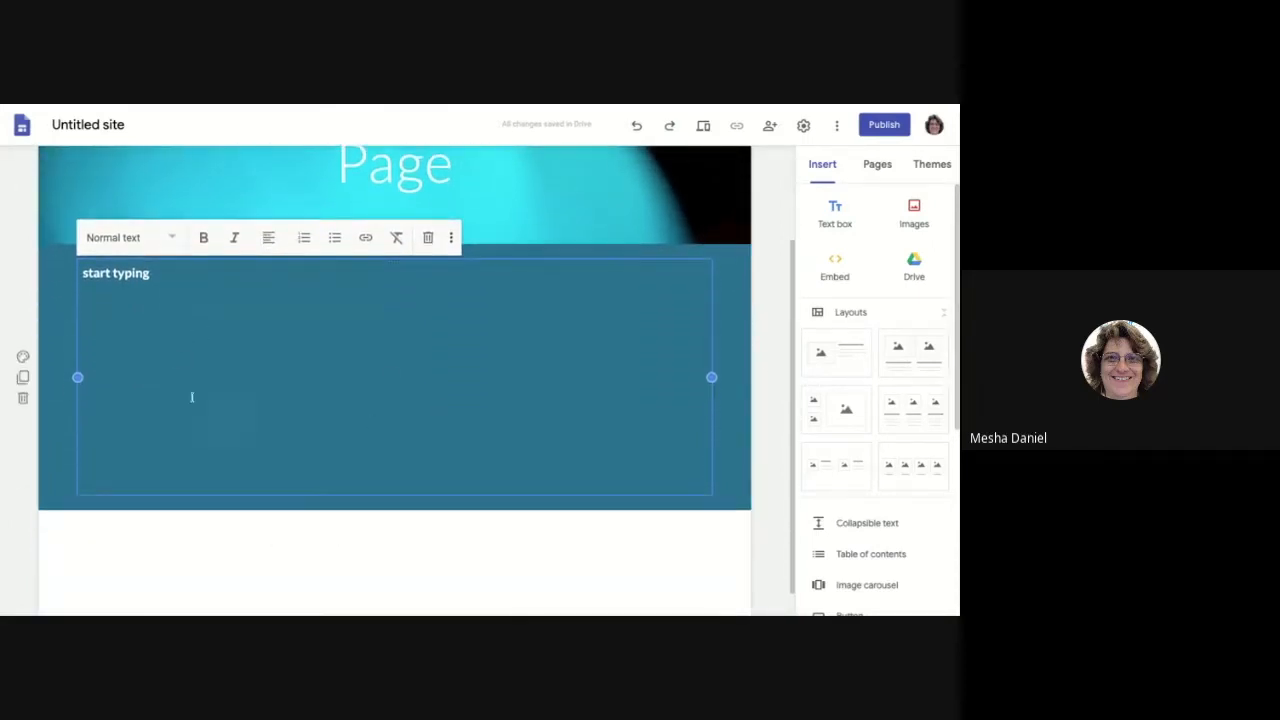
scroll(546, 388, "down", 1)
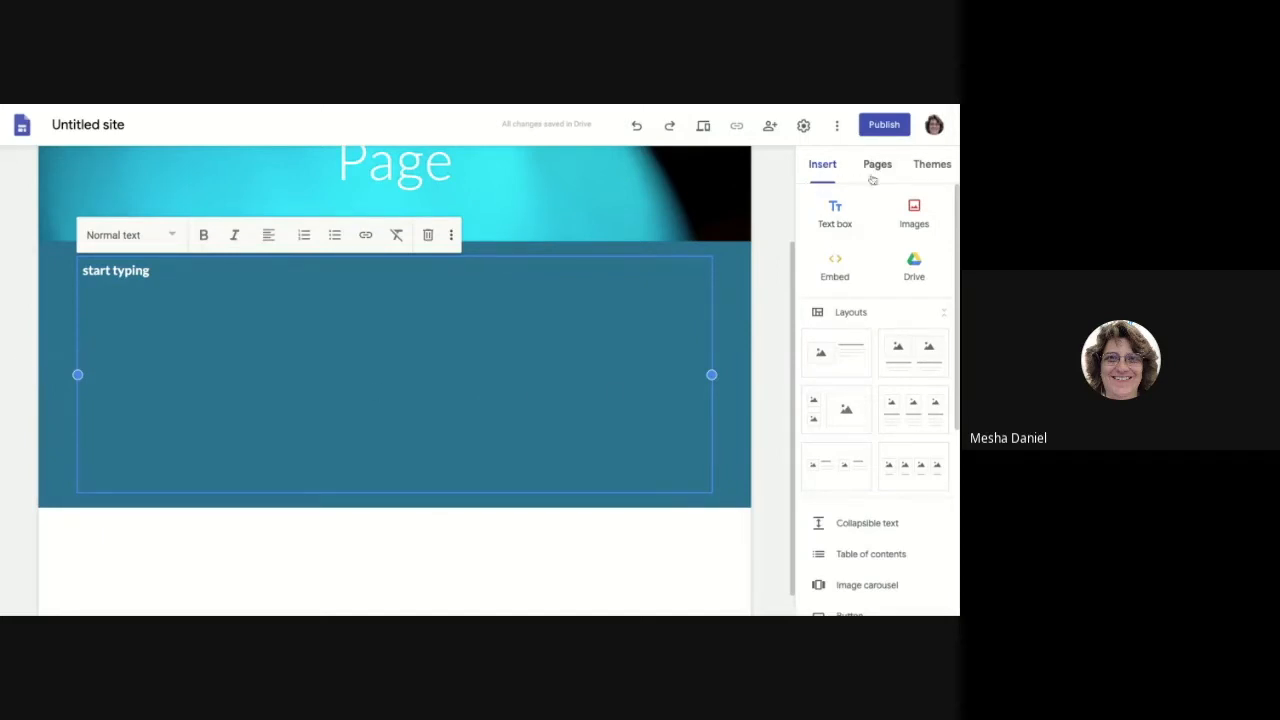
Step: Apply the Simple theme, trying magenta before choosing green, and view the custom colour picker
left_click(929, 170)
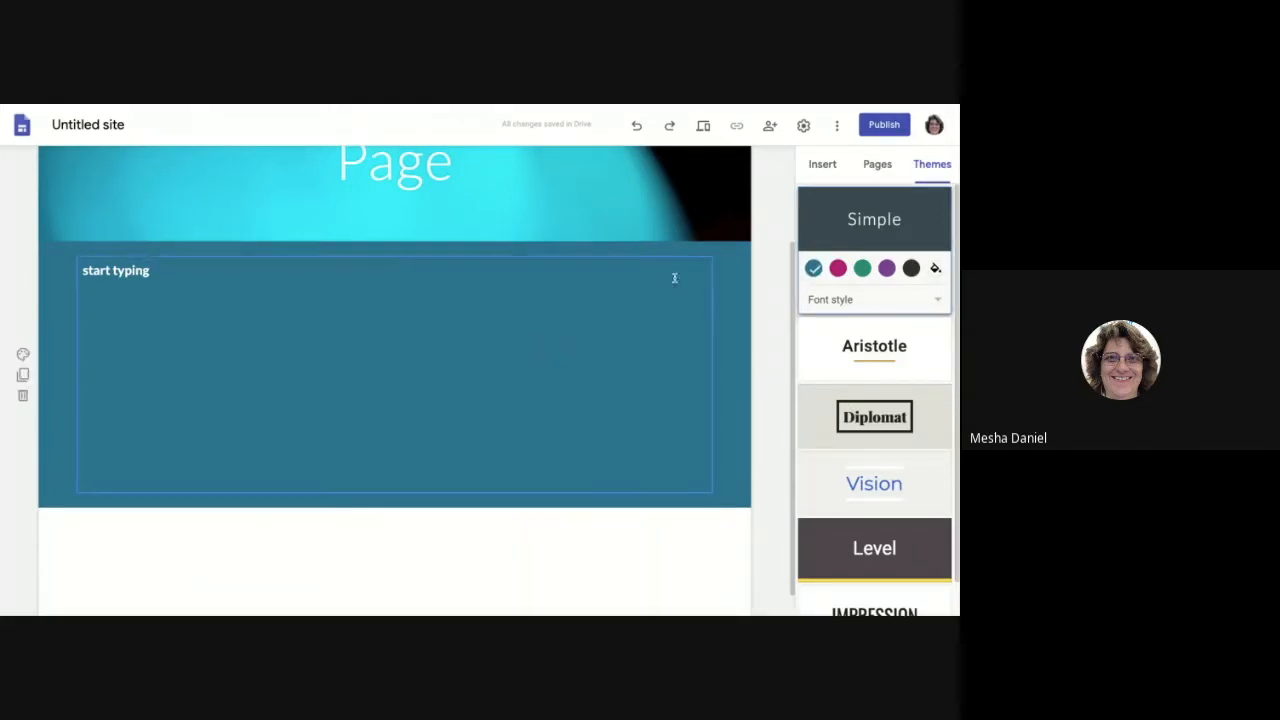
left_click(838, 268)
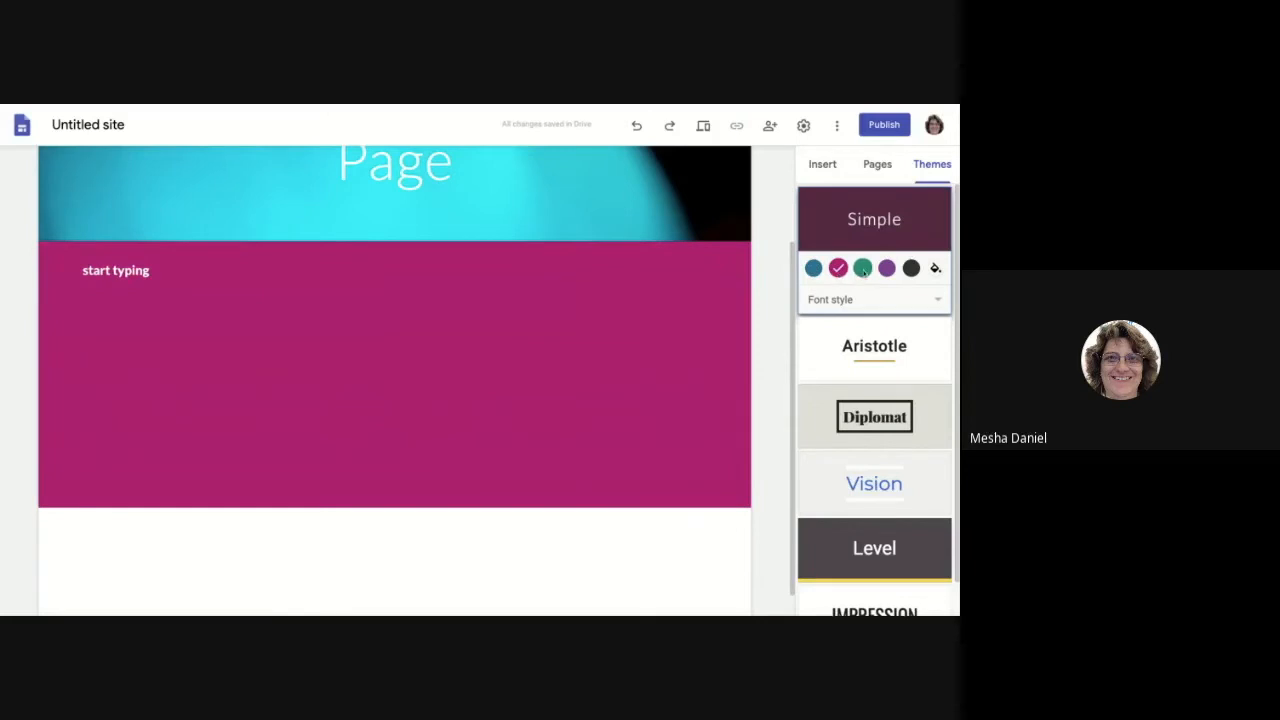
left_click(862, 268)
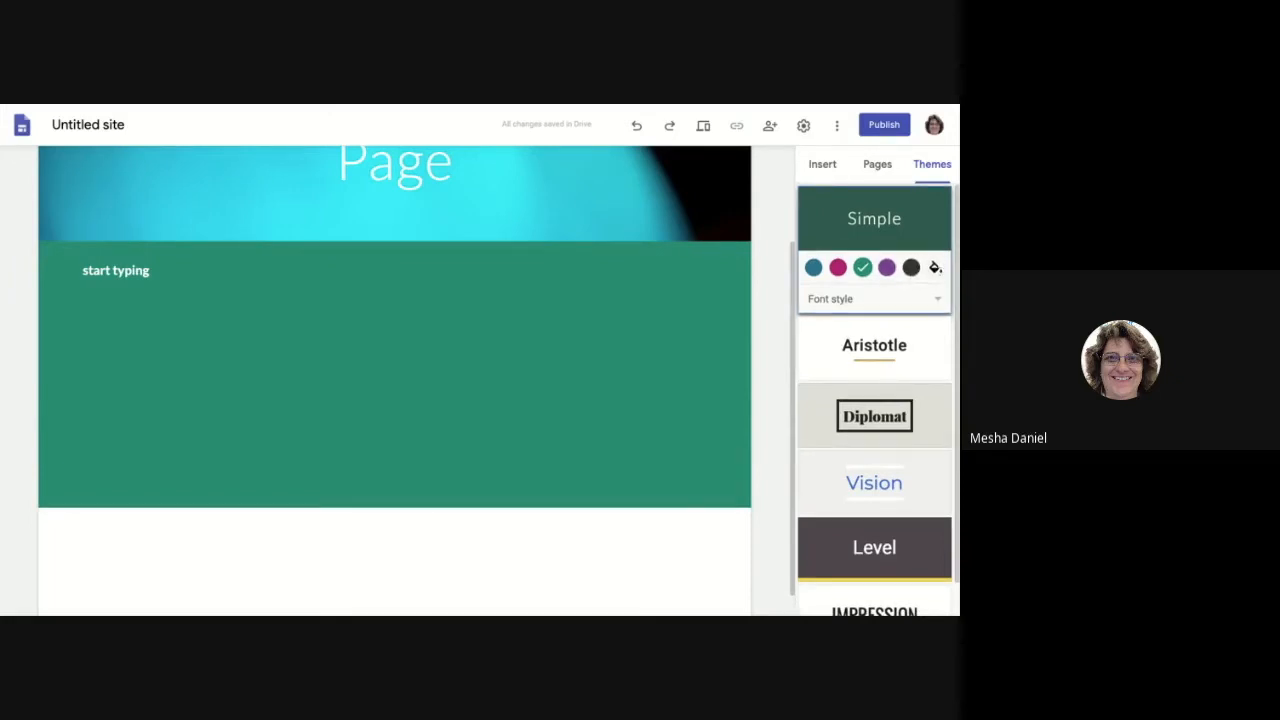
left_click(933, 268)
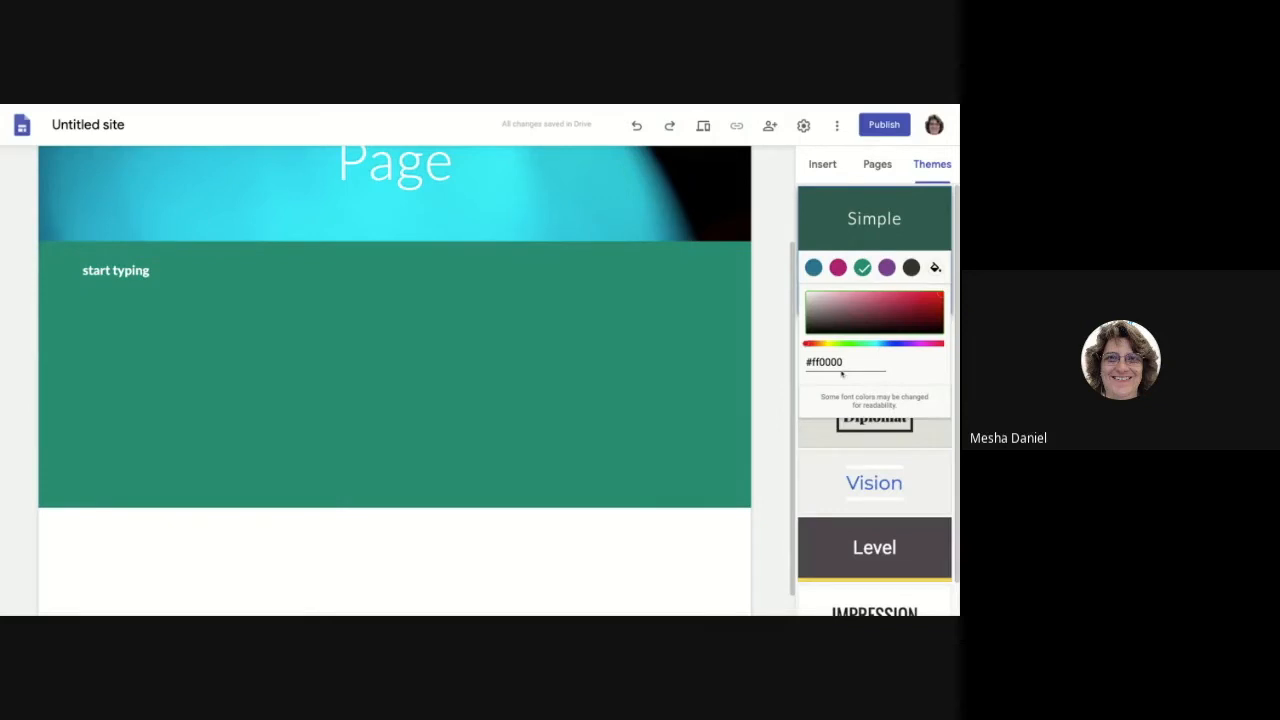
scroll(841, 374, "down", 1)
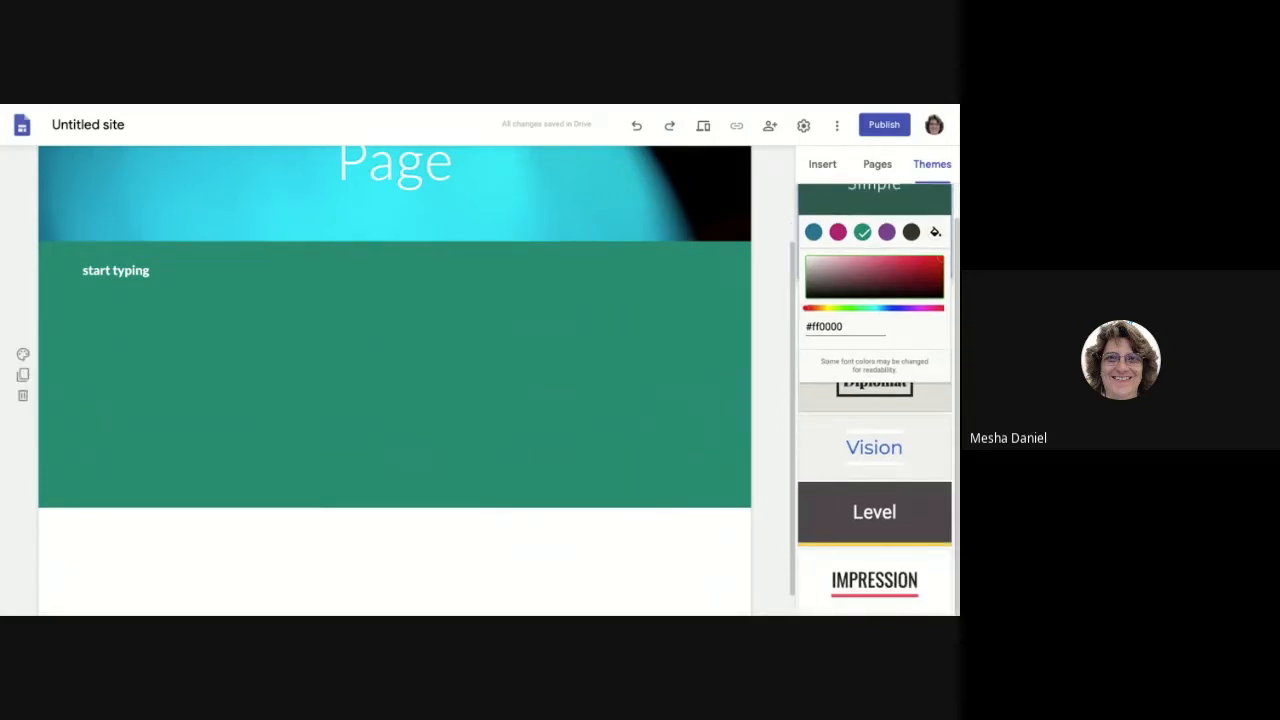
scroll(723, 377, "up", 2)
scroll(394, 380, "down", 1)
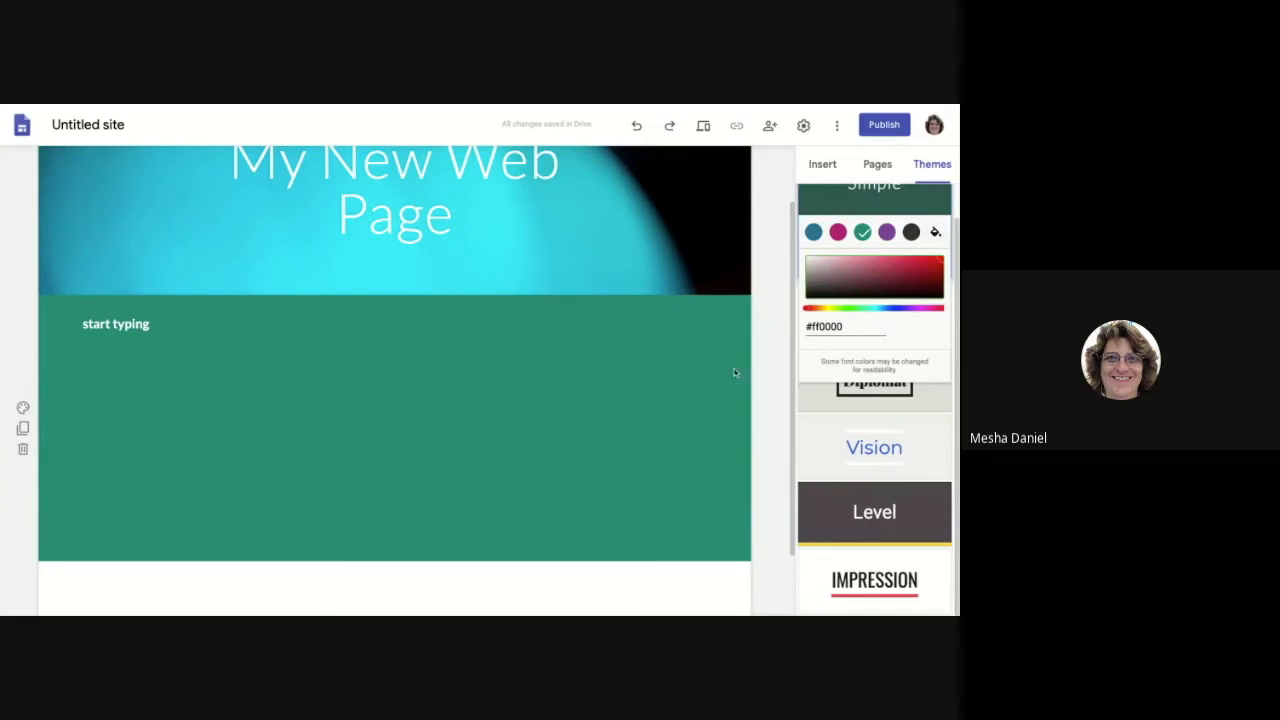
scroll(828, 226, "up", 1)
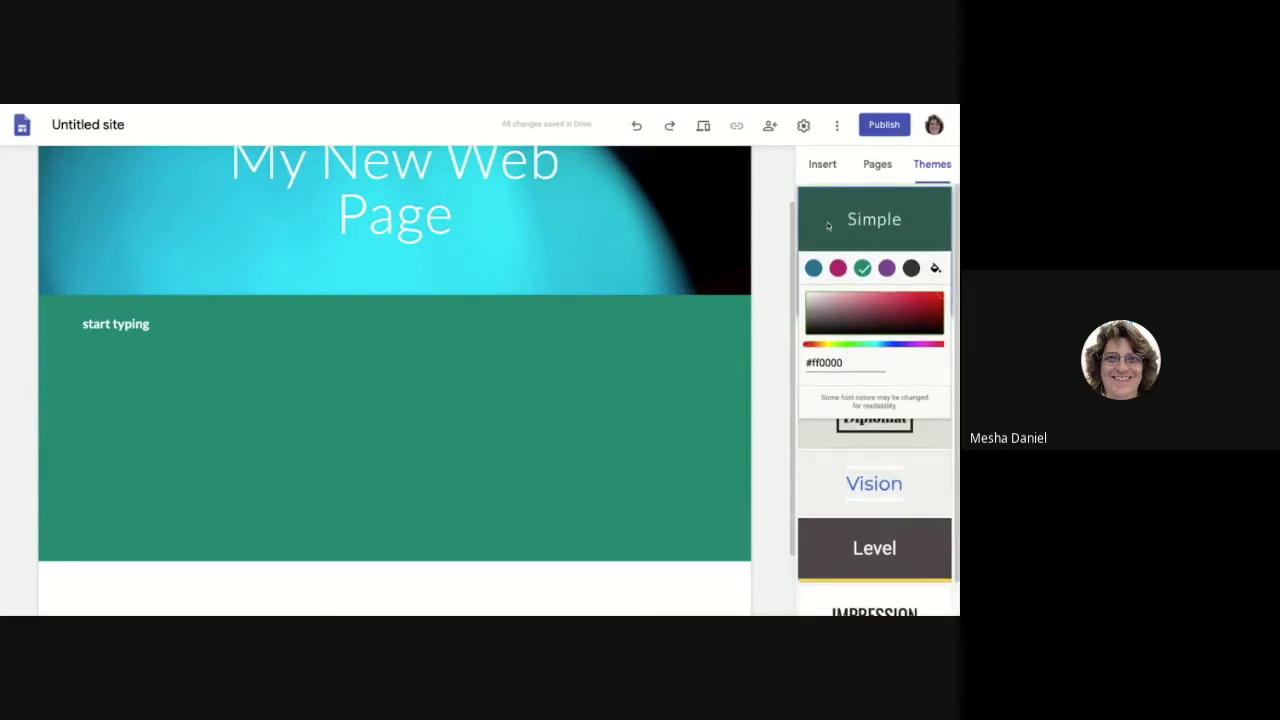
left_click(670, 590)
left_click(872, 350)
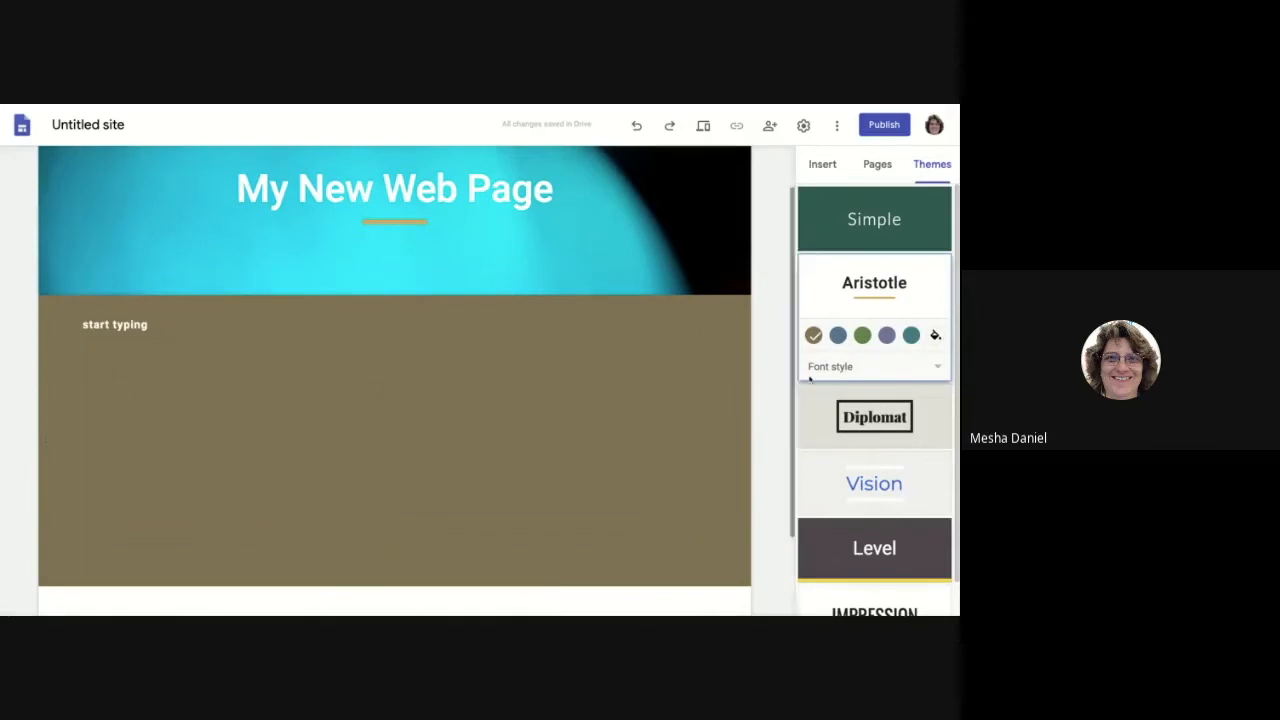
left_click(862, 335)
left_click(887, 335)
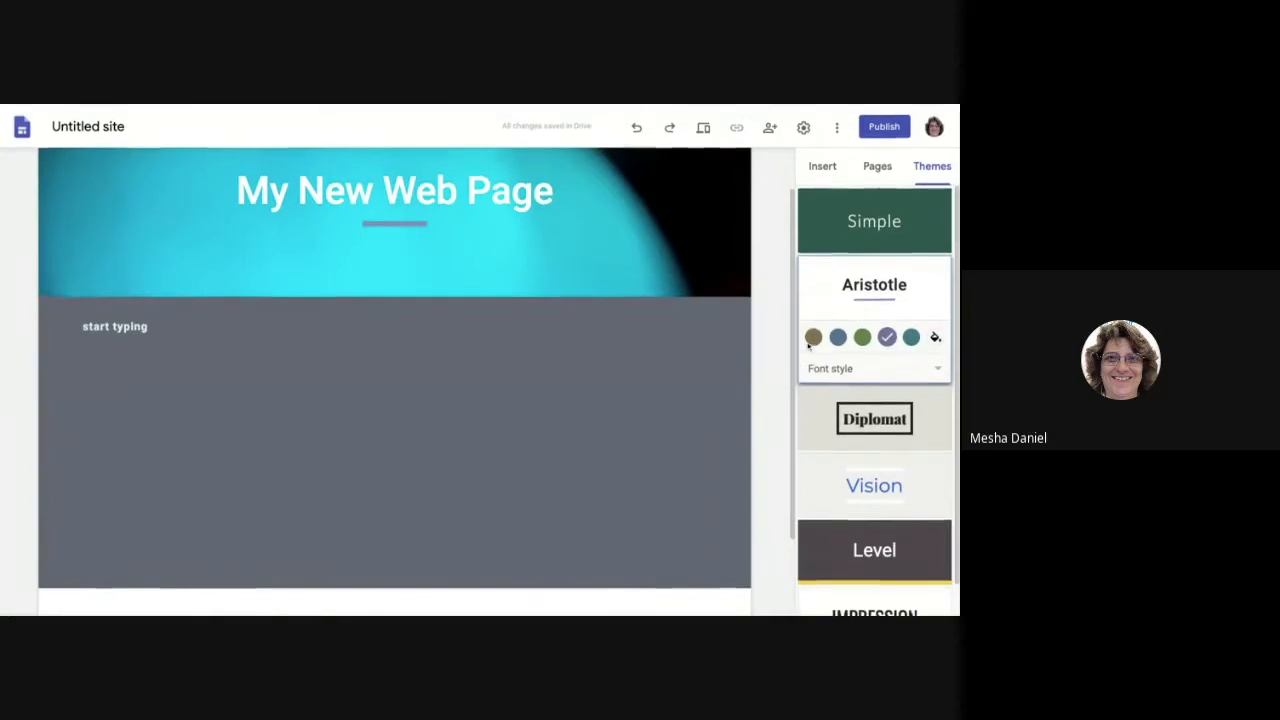
mouse_move(712, 278)
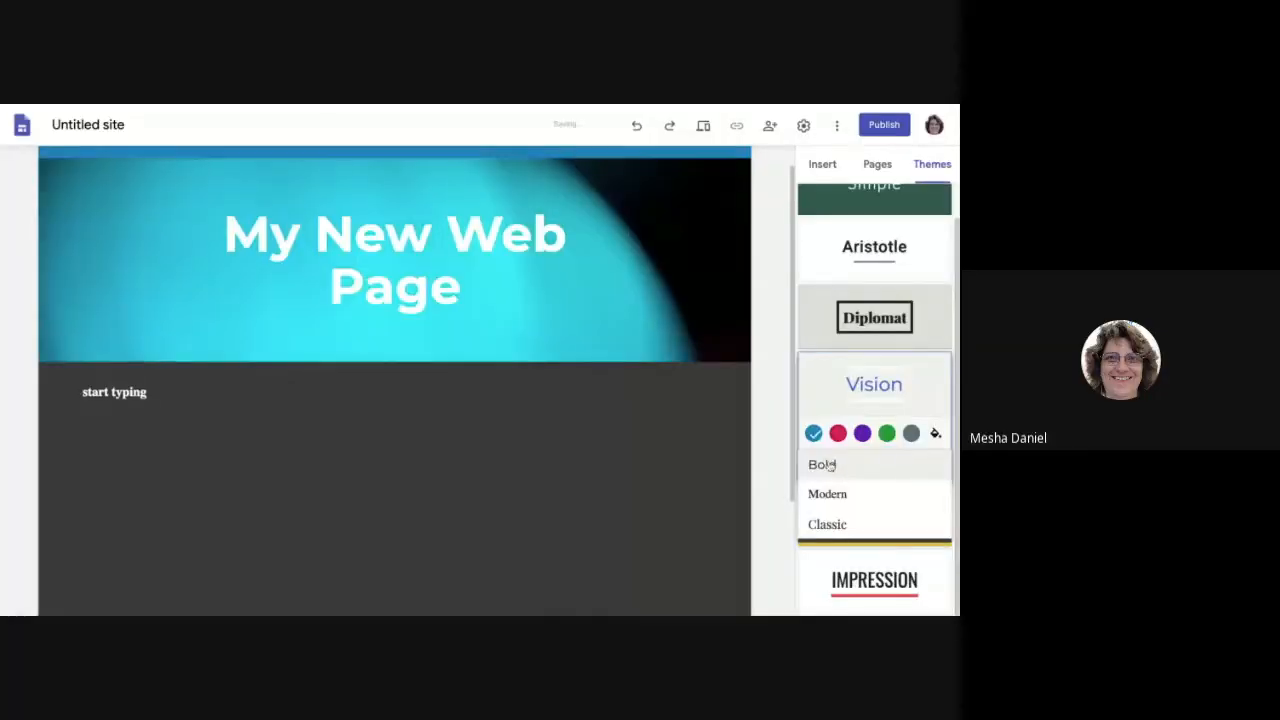
left_click(886, 554)
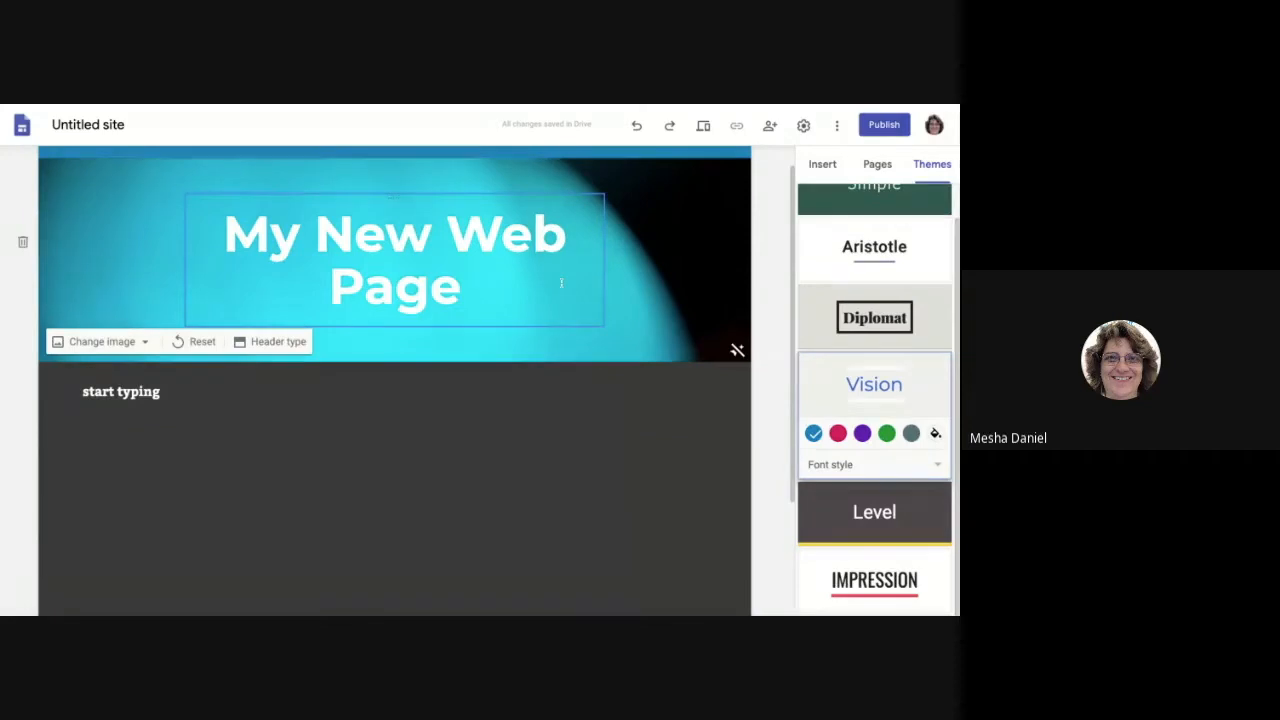
left_click(925, 597)
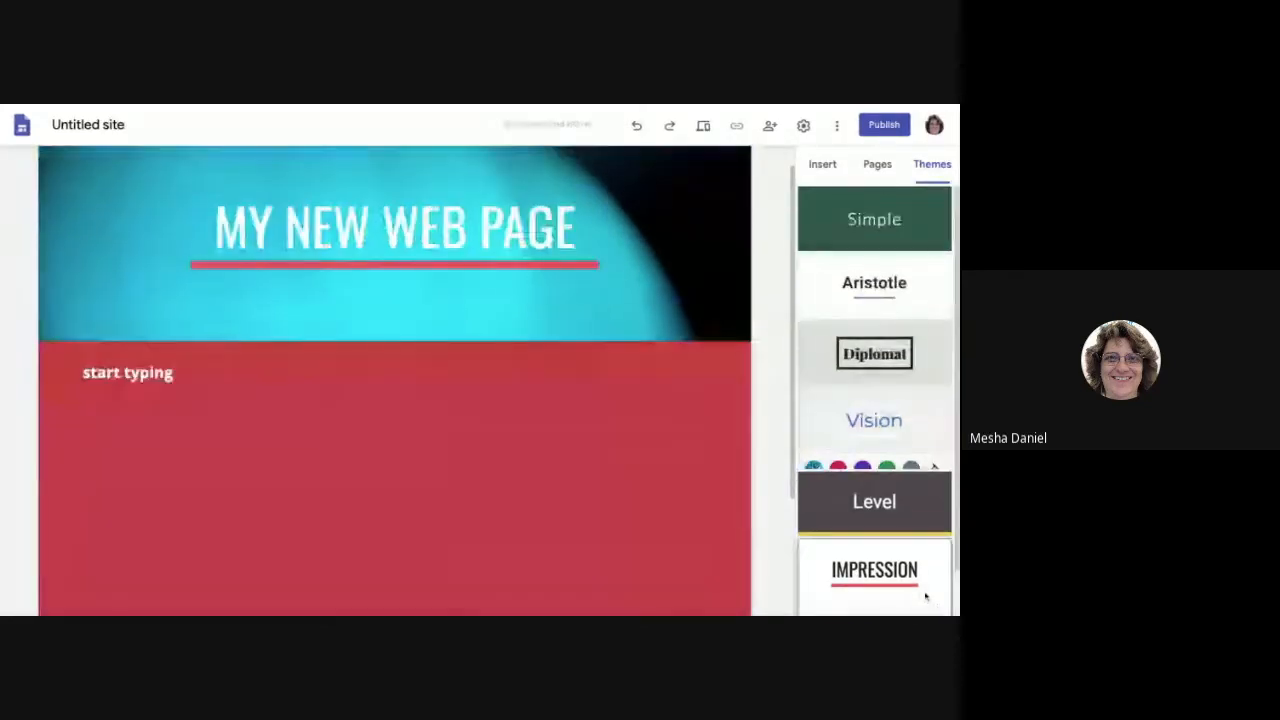
left_click(838, 603)
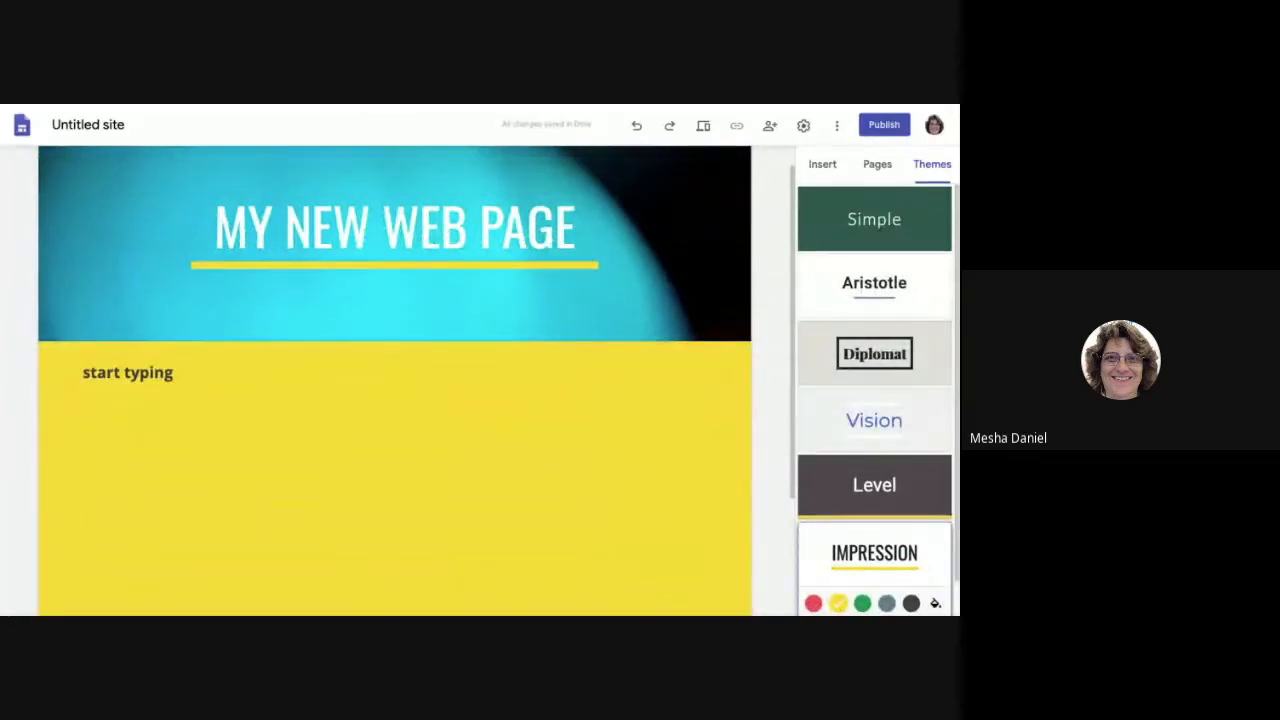
scroll(845, 555, "down", 1)
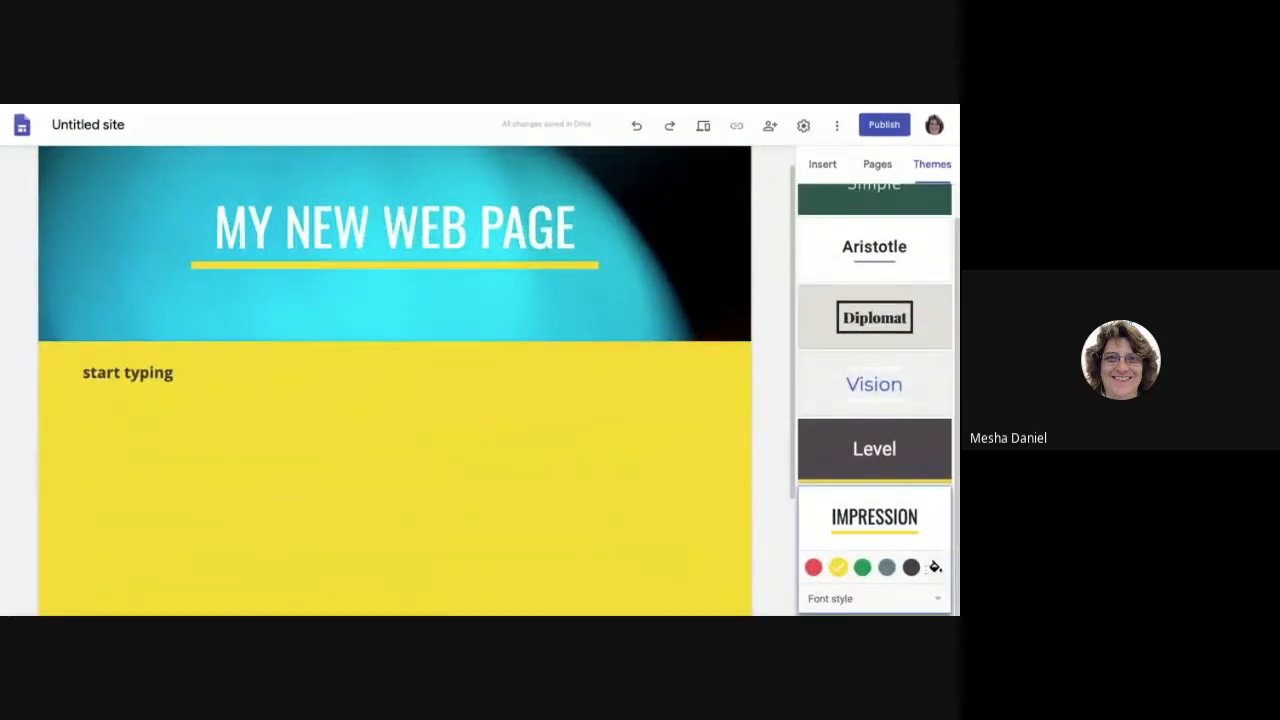
scroll(904, 321, "up", 1)
scroll(900, 315, "up", 1)
left_click(842, 225)
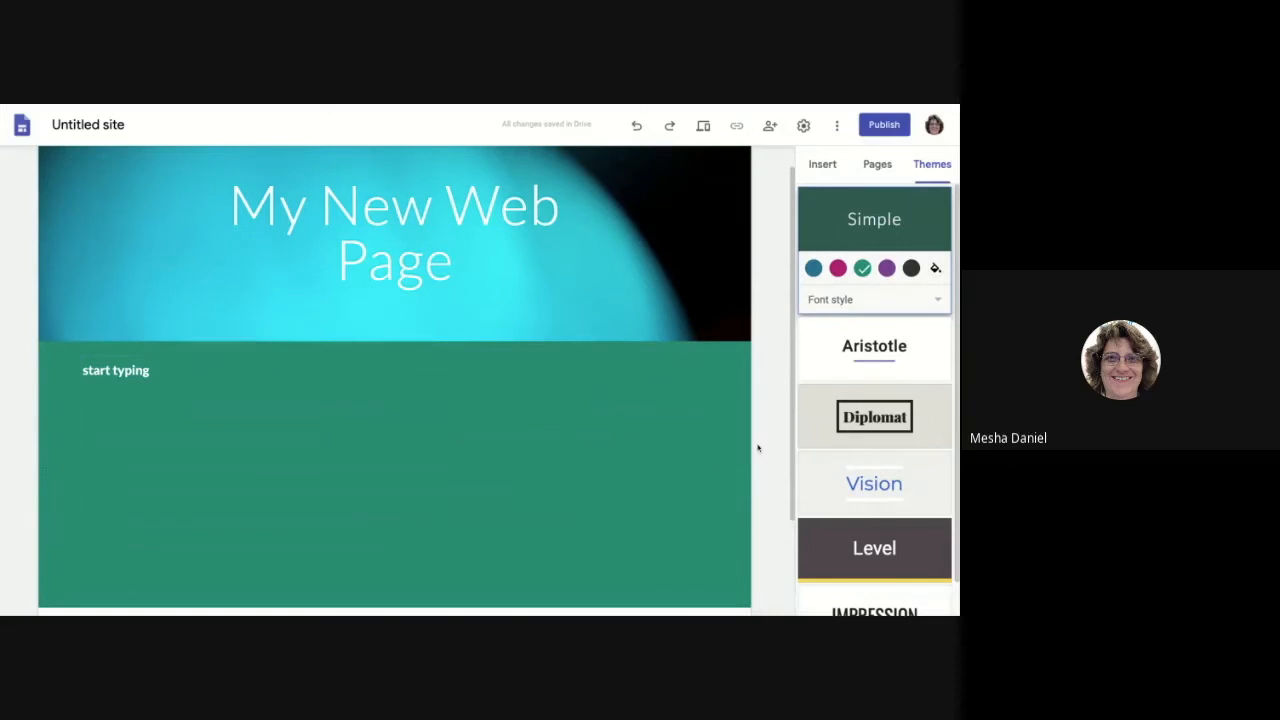
scroll(720, 445, "down", 1)
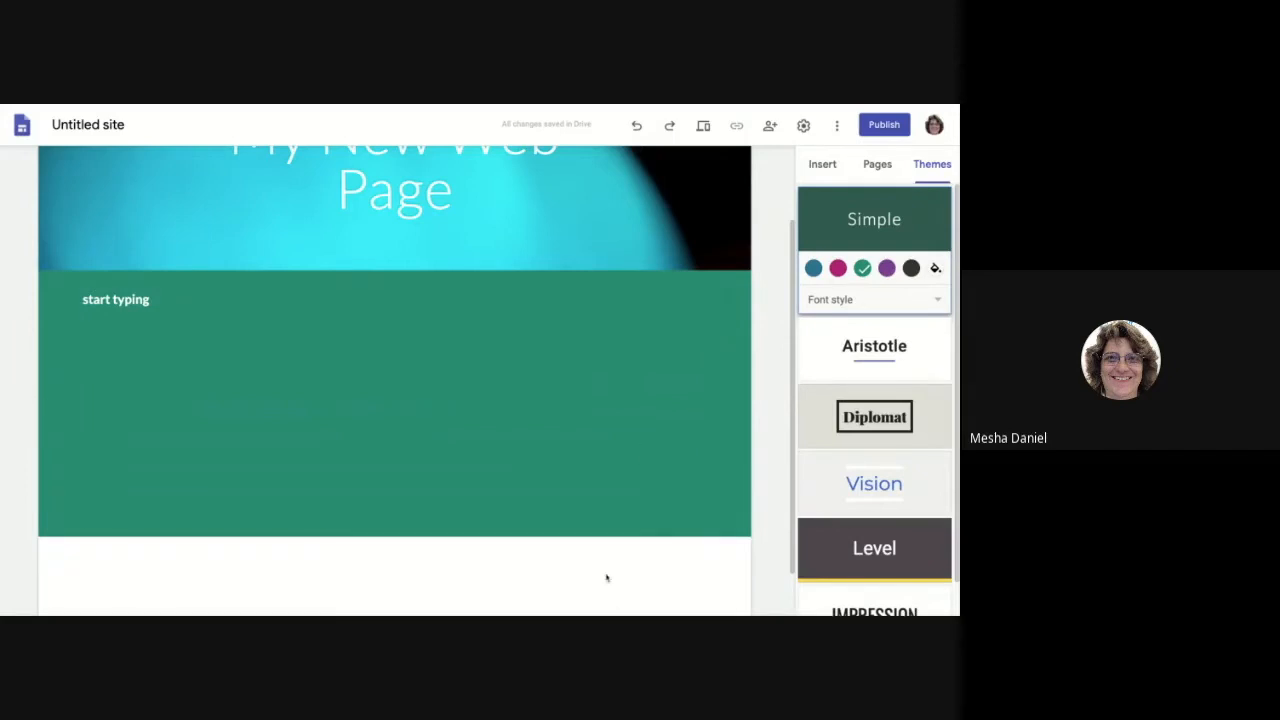
Step: Switch the side panel to Insert and scroll down to the Layouts choices
left_click(823, 167)
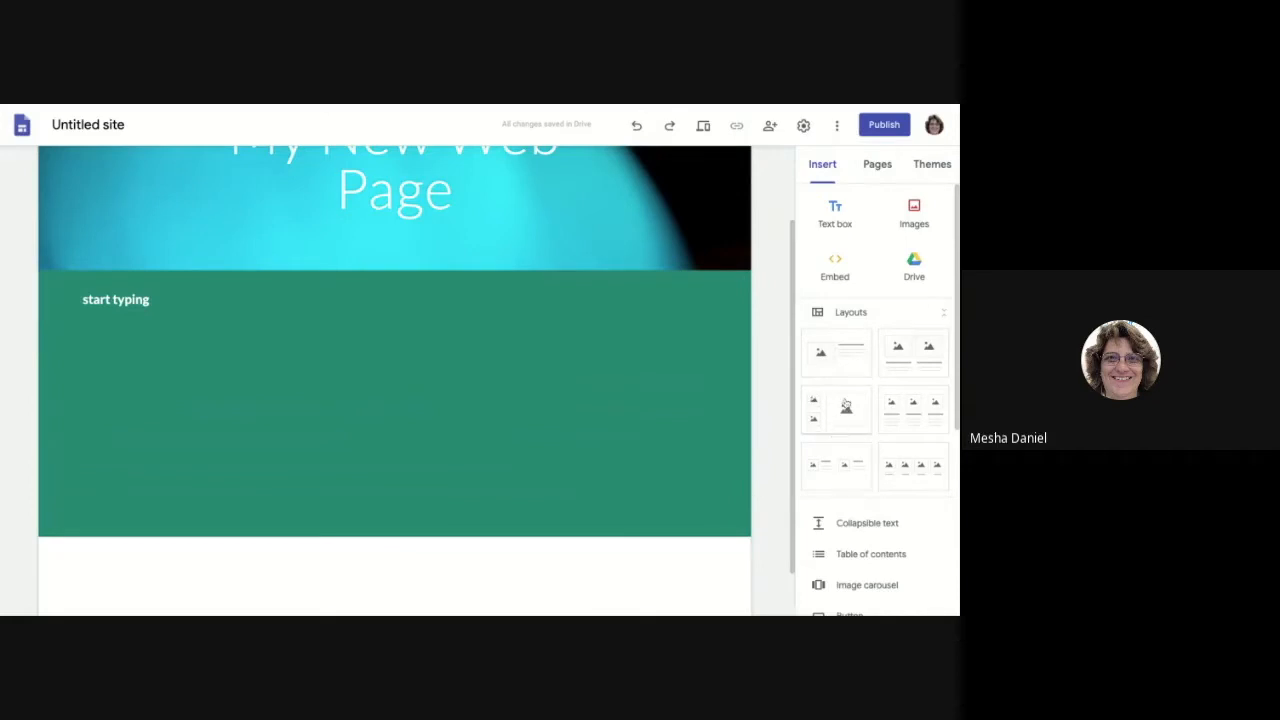
scroll(845, 372, "down", 1)
scroll(845, 371, "down", 1)
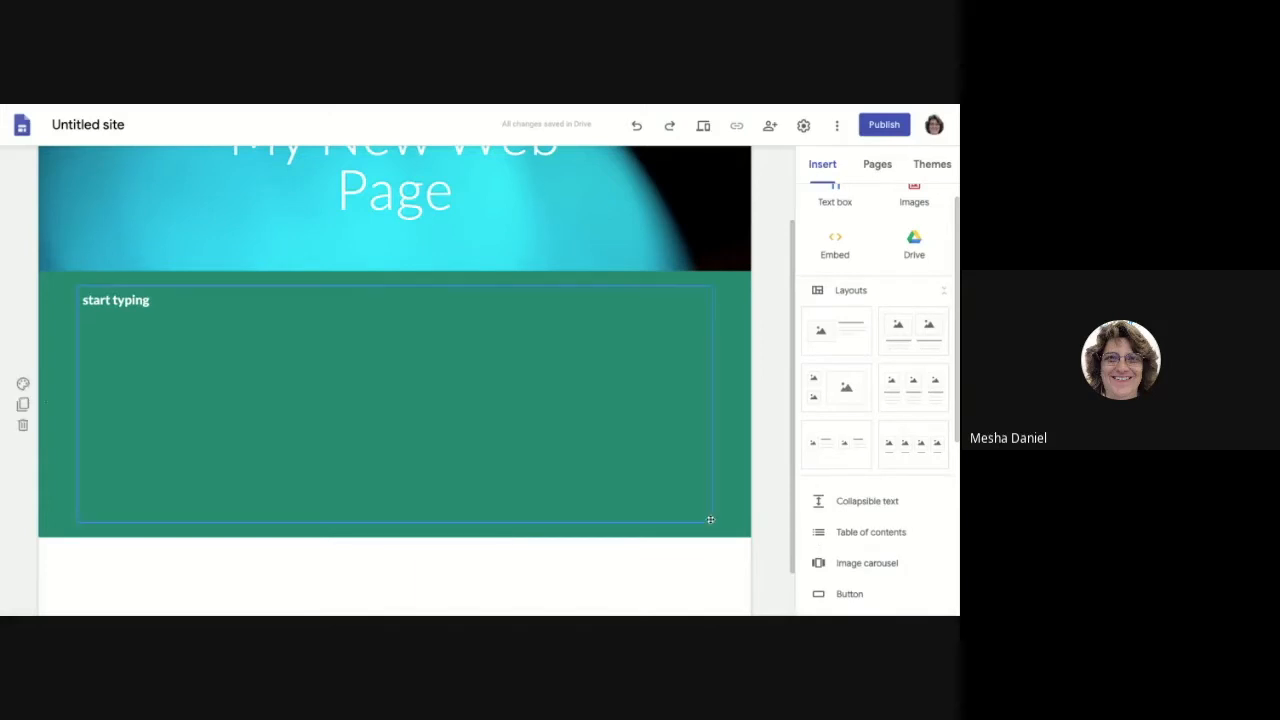
scroll(829, 333, "down", 1)
Step: Add an image-and-text layout section and rearrange its text box and image placeholder
left_click(829, 333)
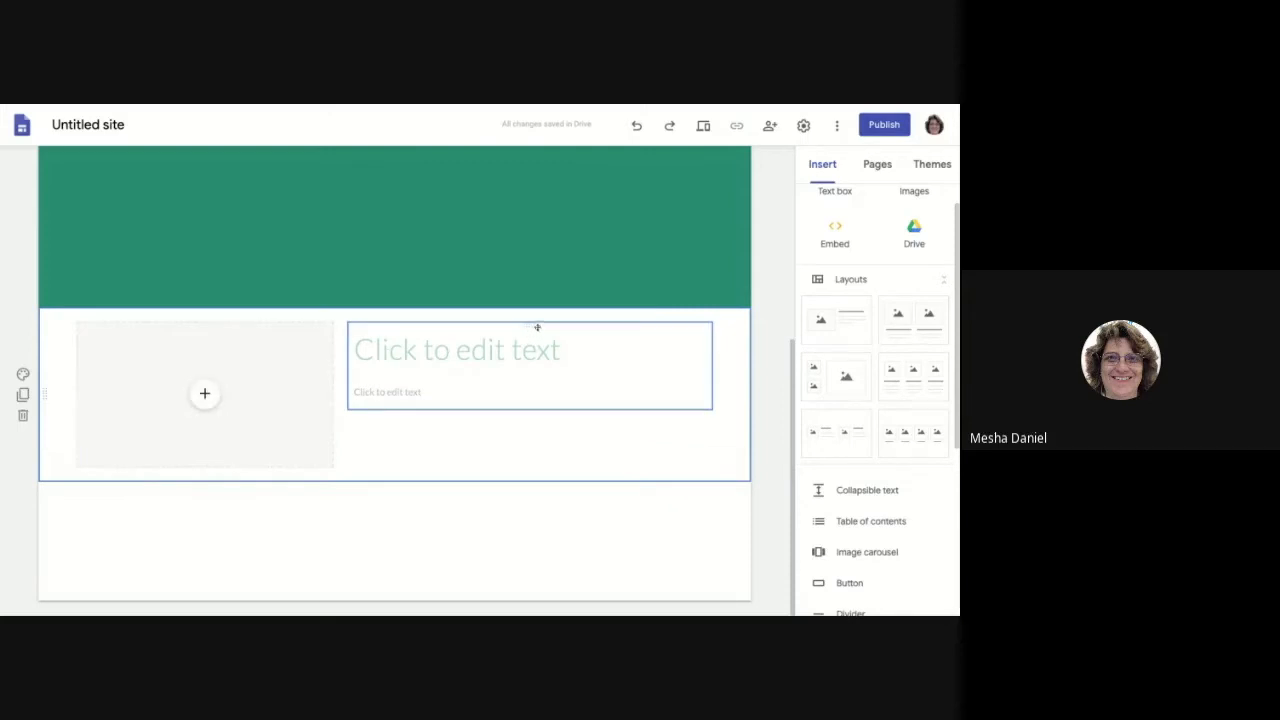
left_click_drag(529, 325, 164, 326)
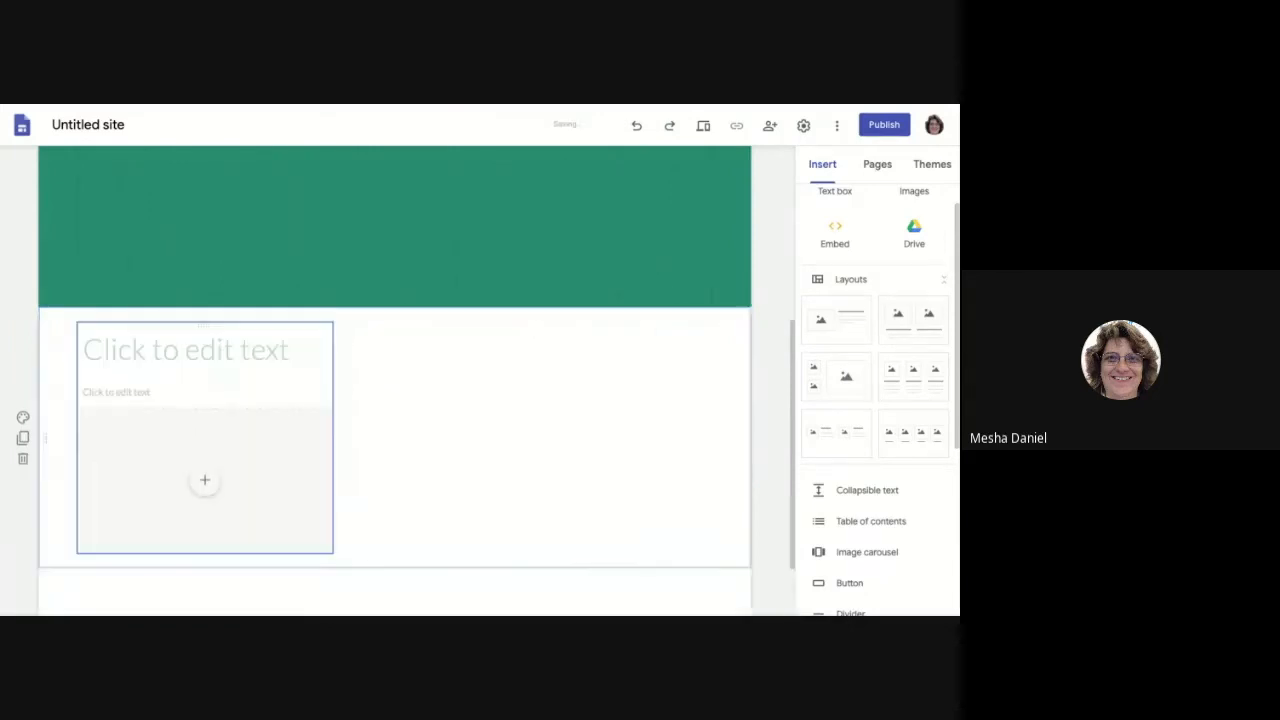
left_click_drag(177, 425, 220, 411)
left_click(209, 429)
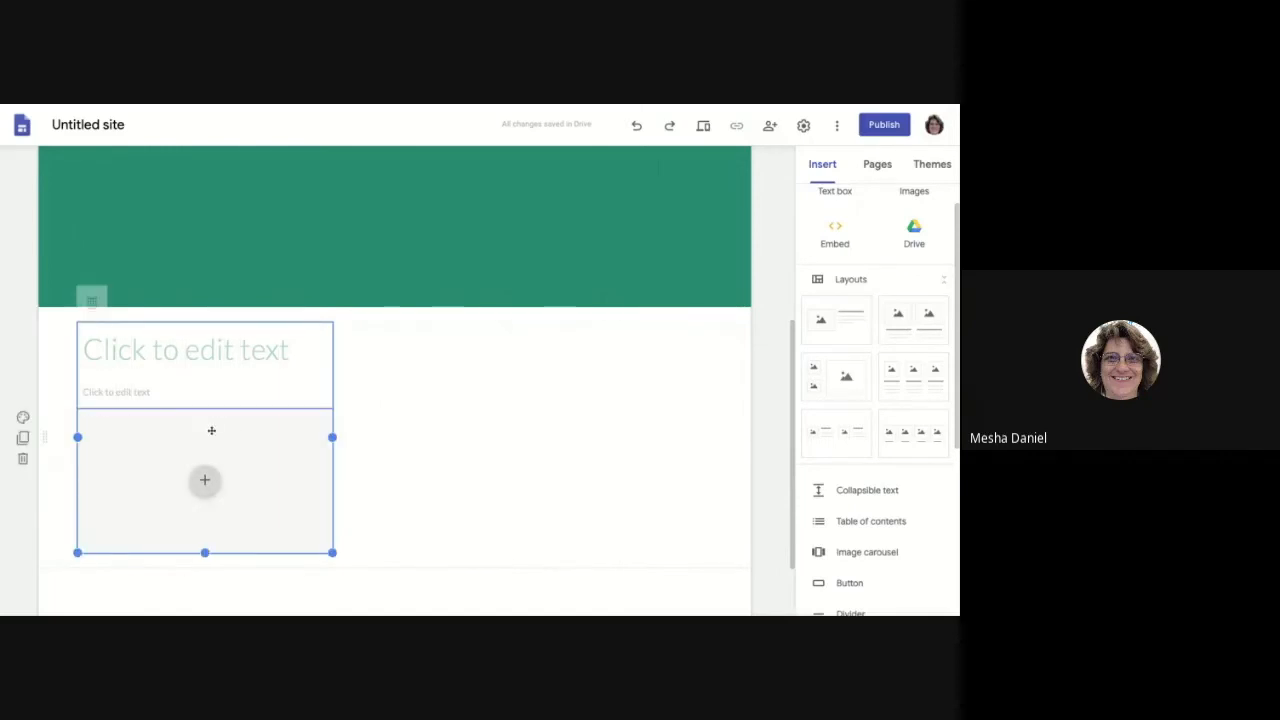
left_click_drag(209, 429, 586, 442)
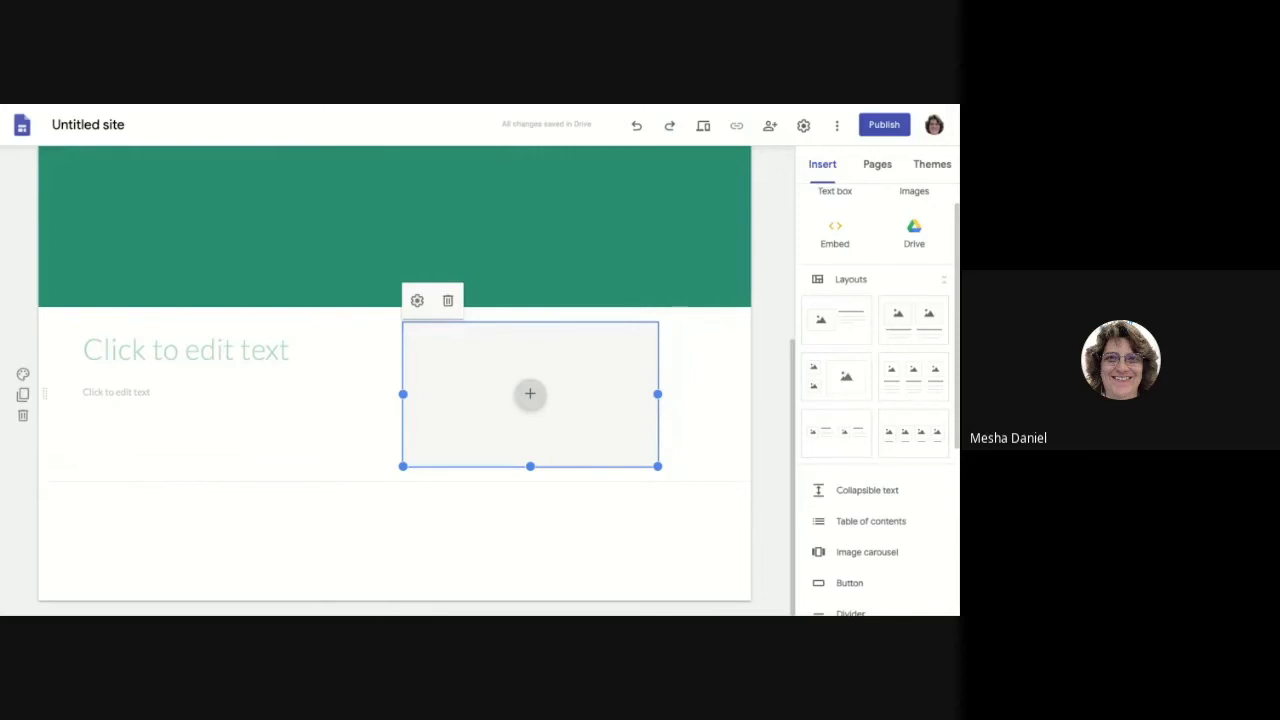
left_click_drag(560, 387, 566, 380)
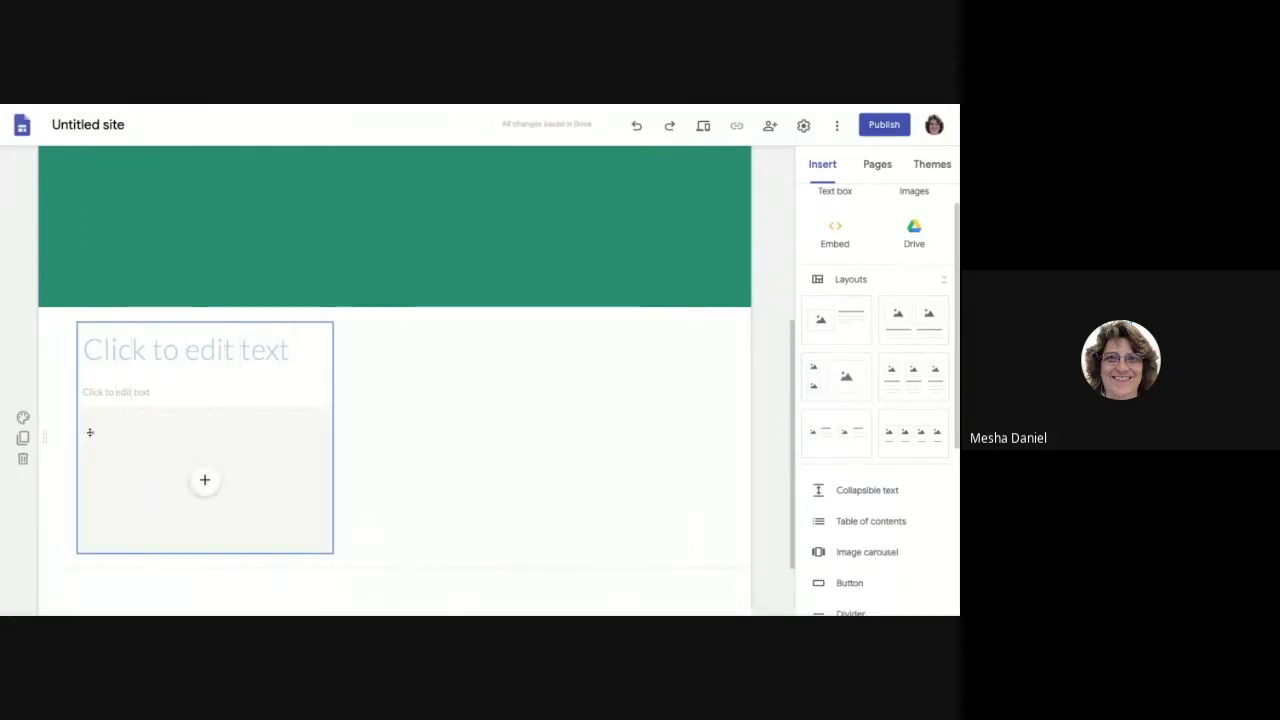
Step: Move the image placeholder into the right column and select it alone
left_click(289, 434)
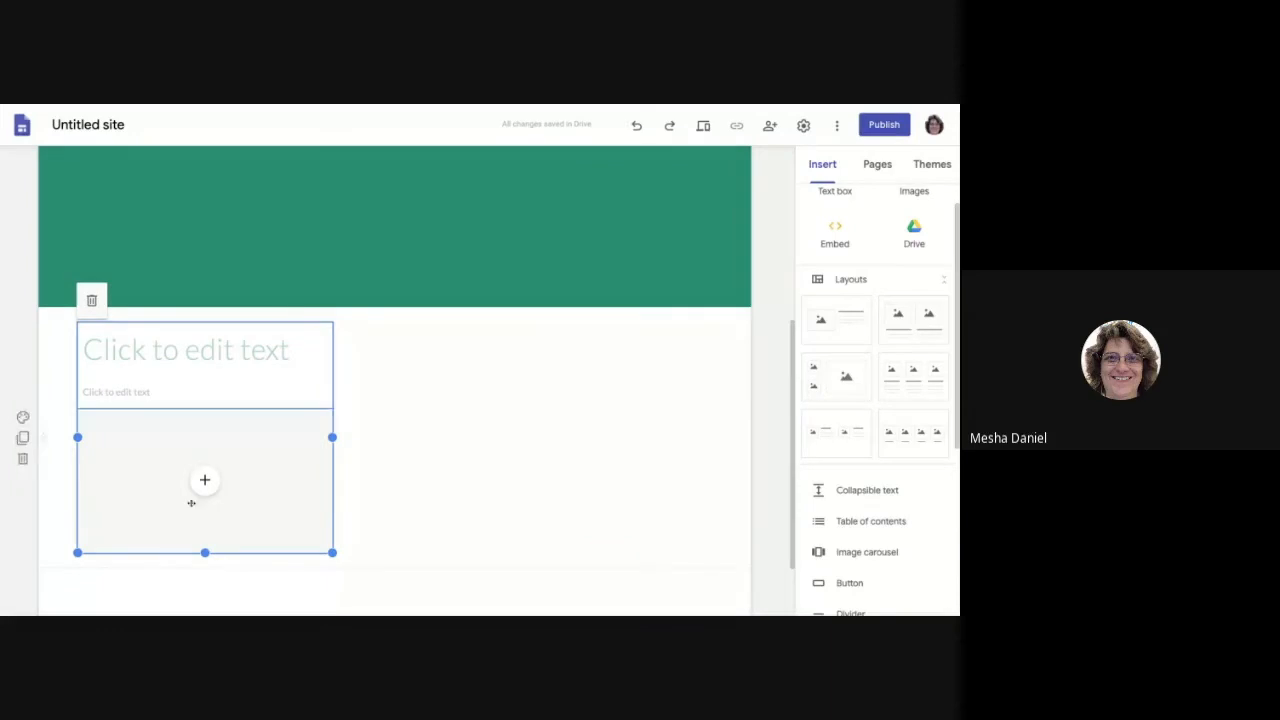
left_click_drag(286, 440, 286, 440)
left_click(469, 443)
left_click(468, 445)
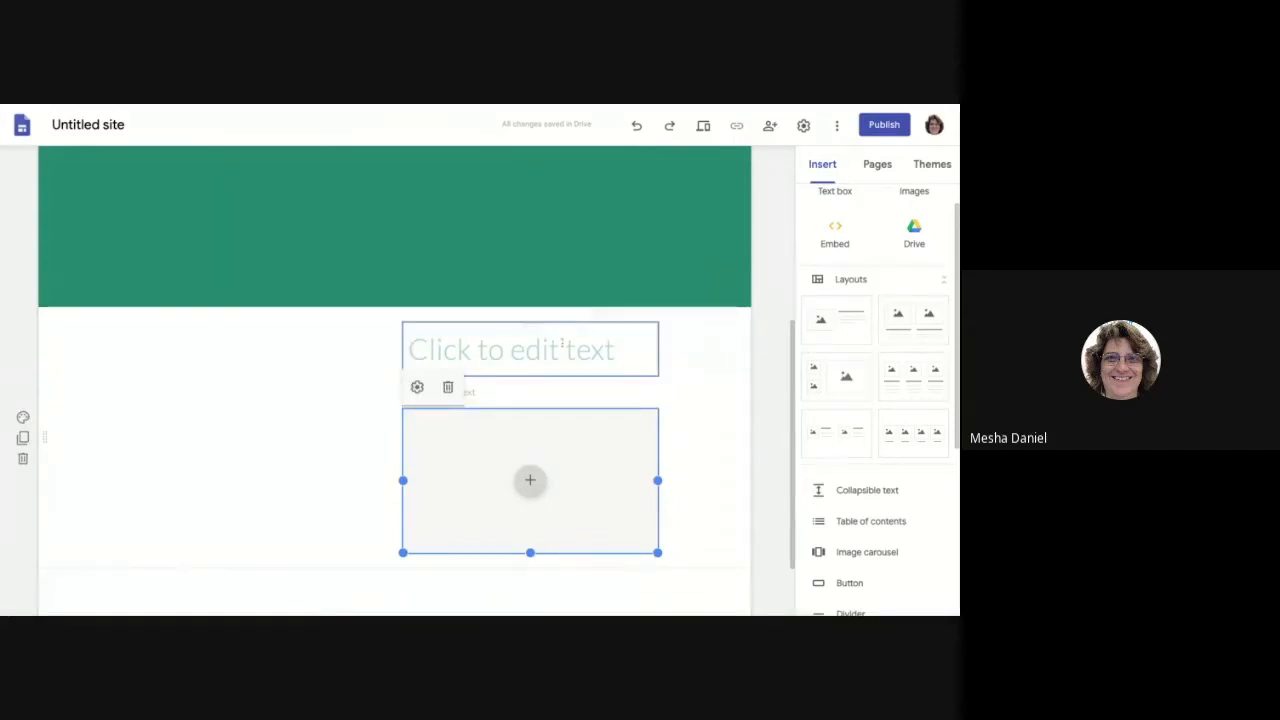
Step: Try editing the empty title and body text, then select the whole section
left_click(503, 352)
left_click(449, 388)
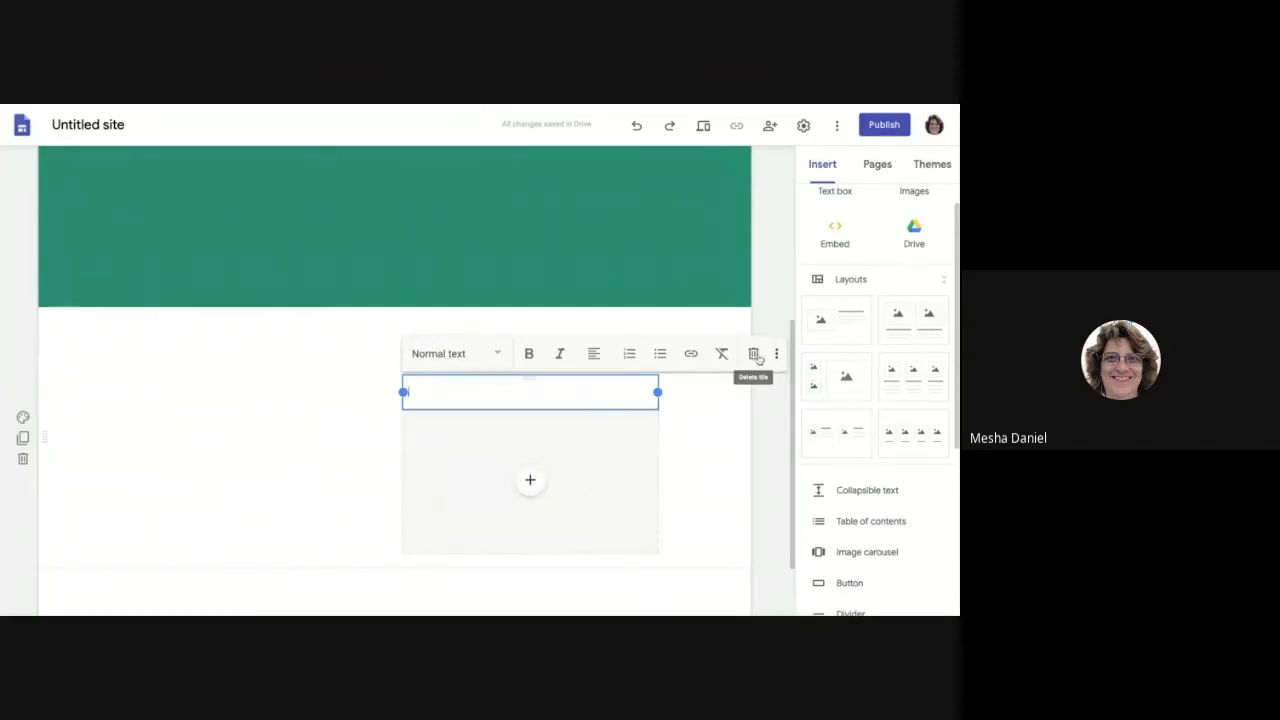
left_click(574, 424)
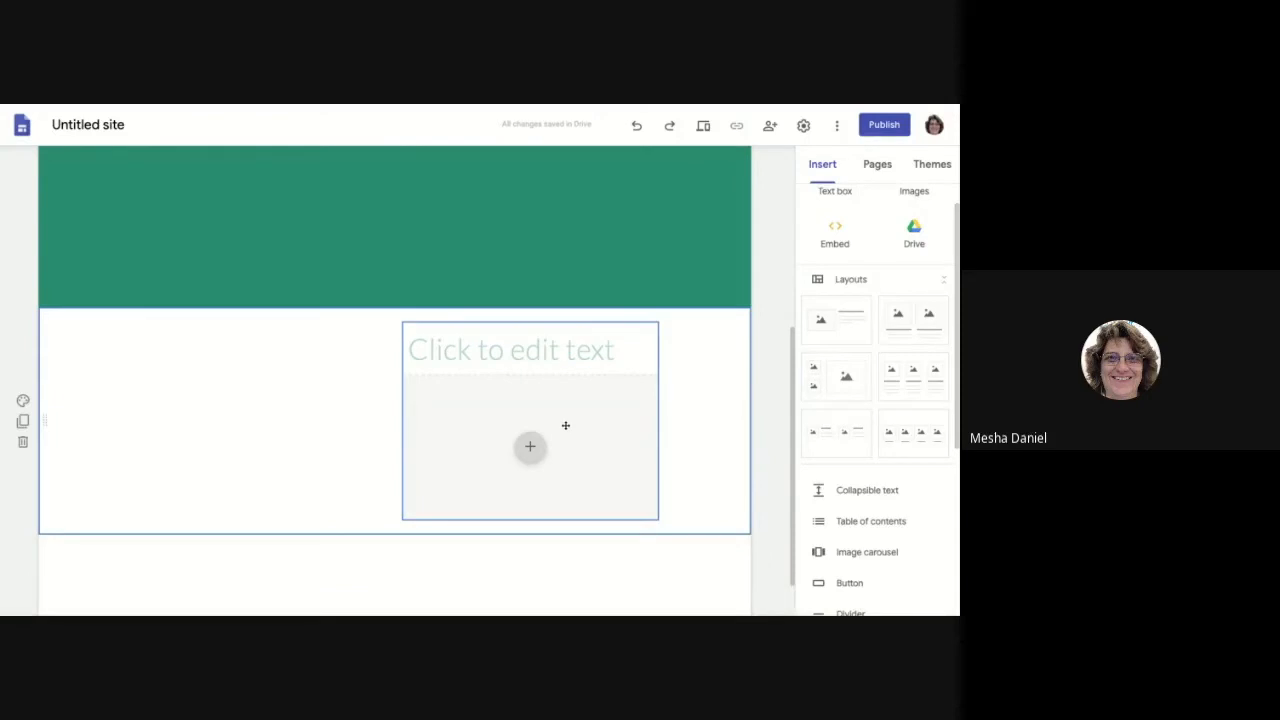
Step: Delete the empty text-and-image section and insert two-image and two-small-one-large image layouts
left_click(22, 441)
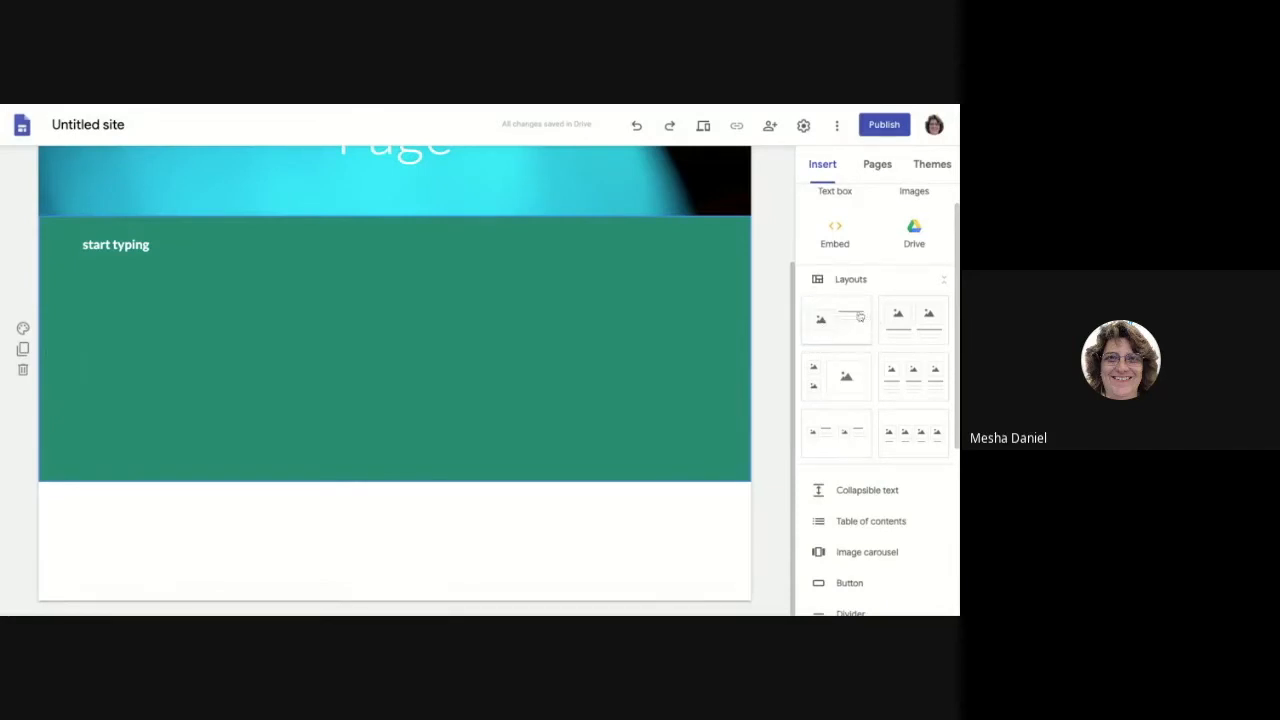
left_click(917, 323)
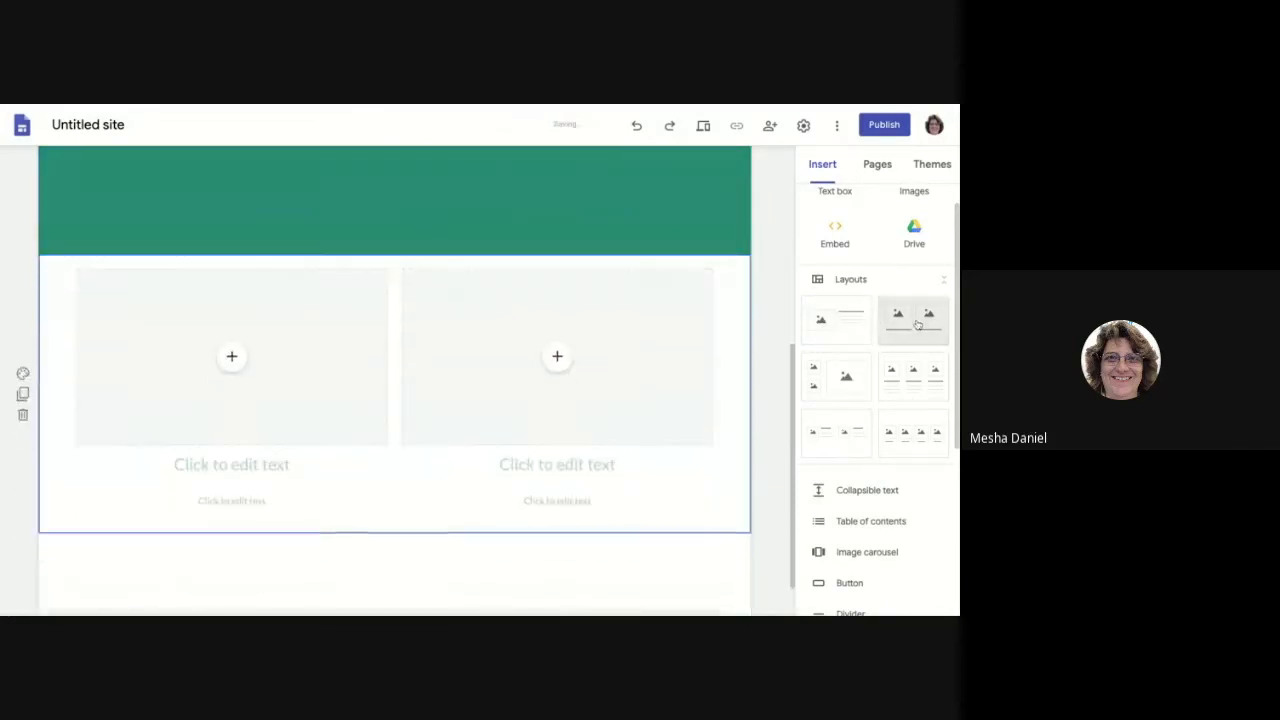
left_click(831, 382)
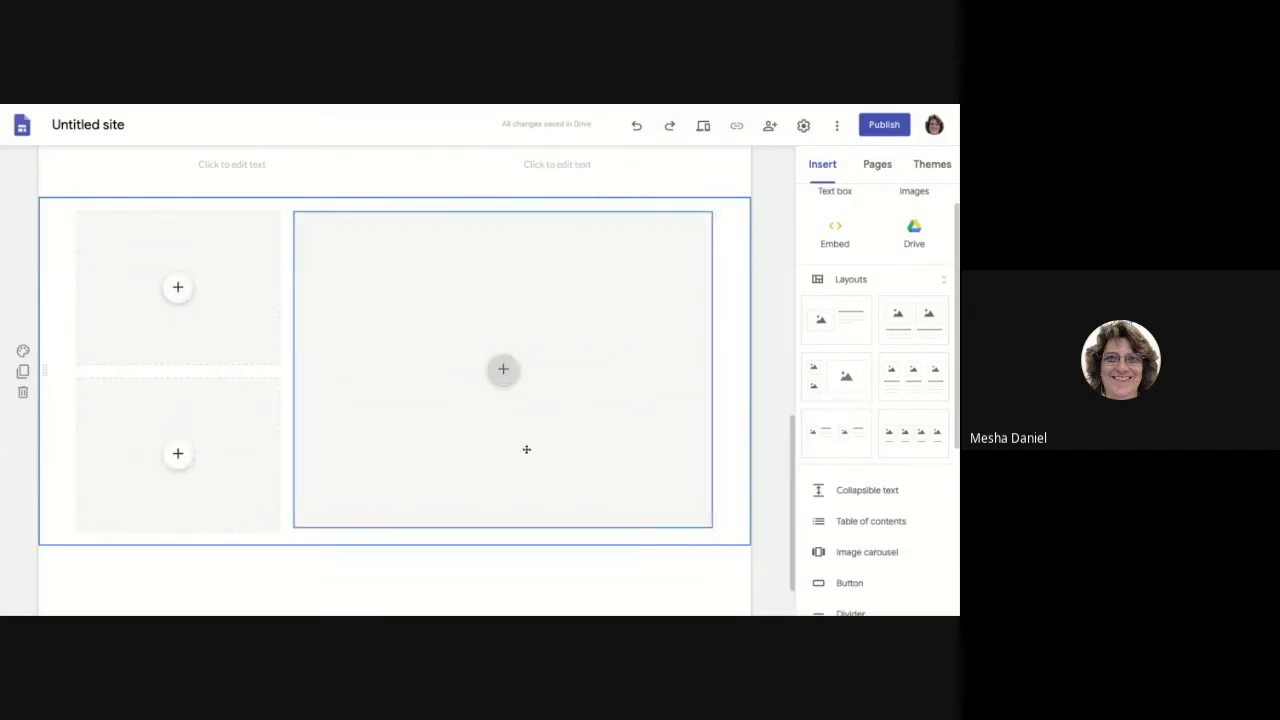
Step: Delete both newly inserted image layout sections with the section trash icon
scroll(545, 449, "down", 1)
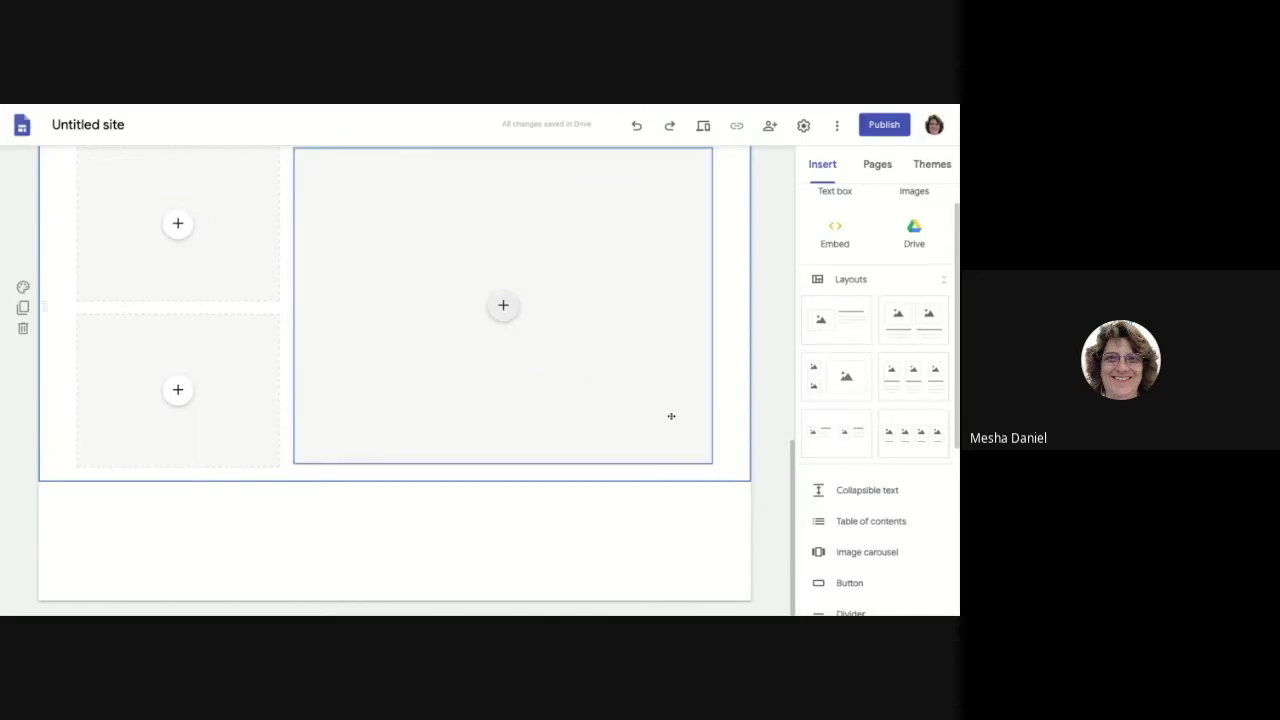
left_click(22, 331)
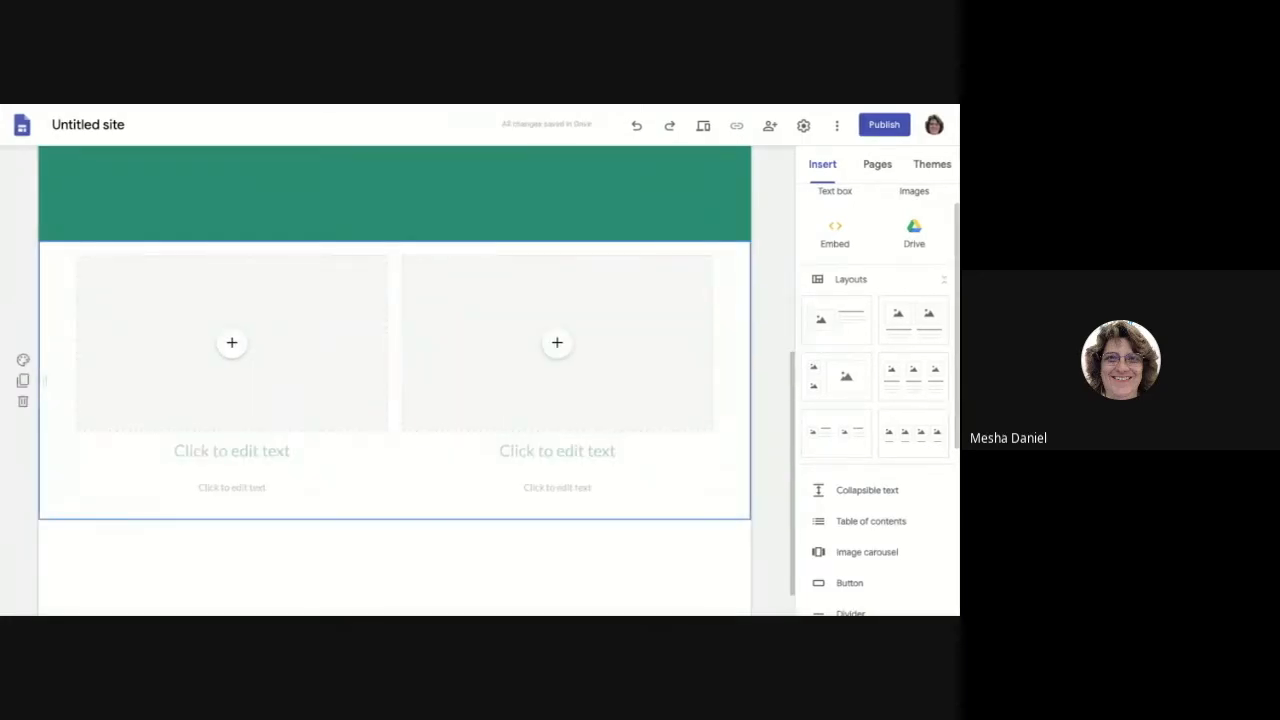
left_click(22, 401)
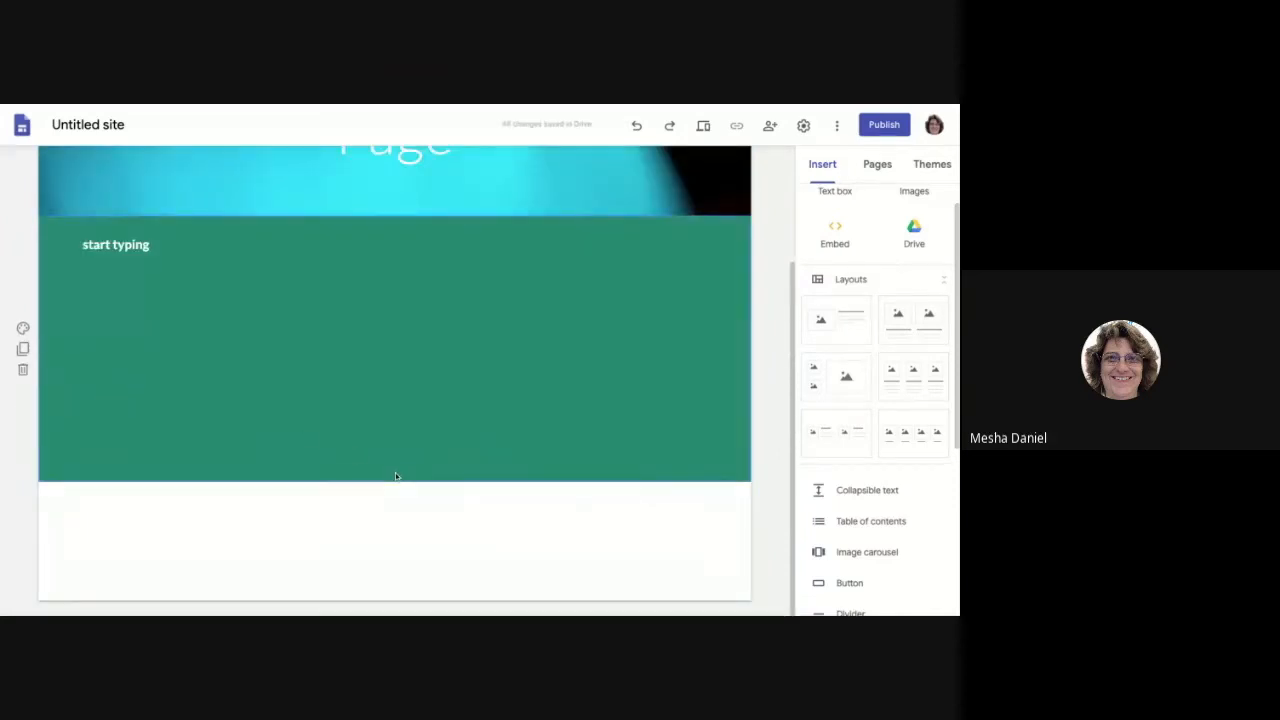
scroll(395, 472, "up", 2)
scroll(395, 472, "down", 2)
scroll(894, 520, "down", 1)
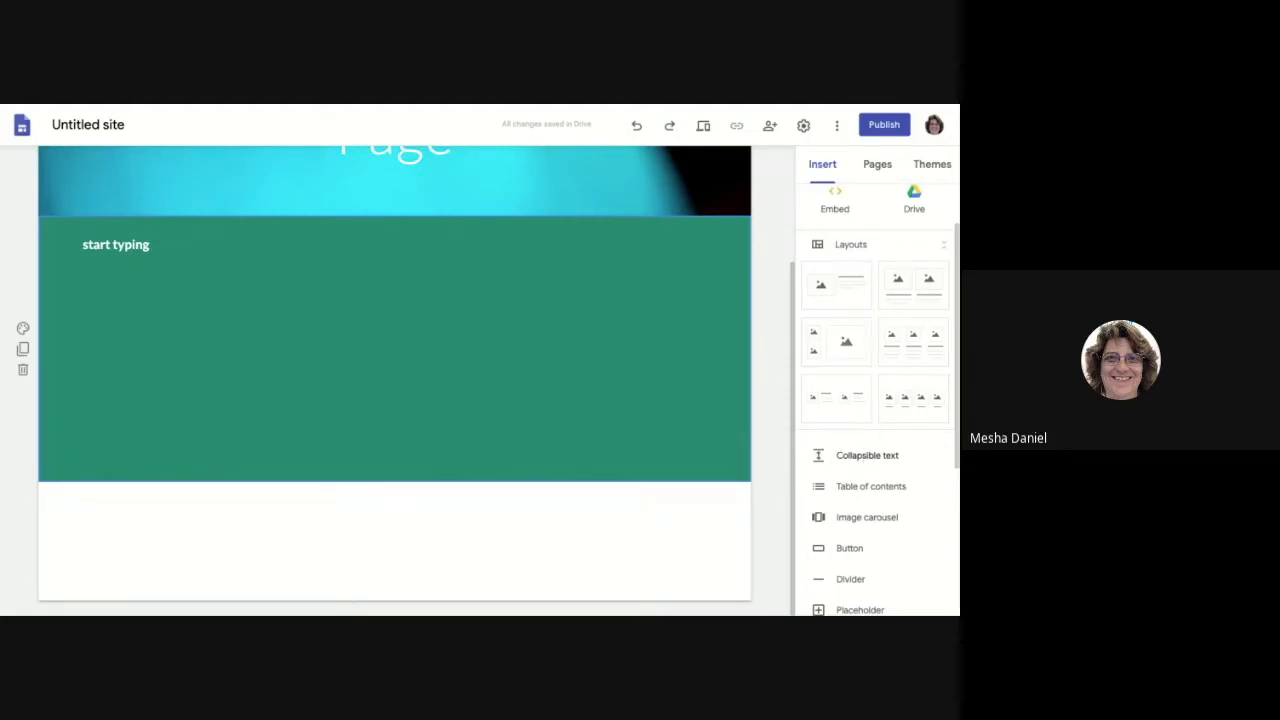
left_click(867, 456)
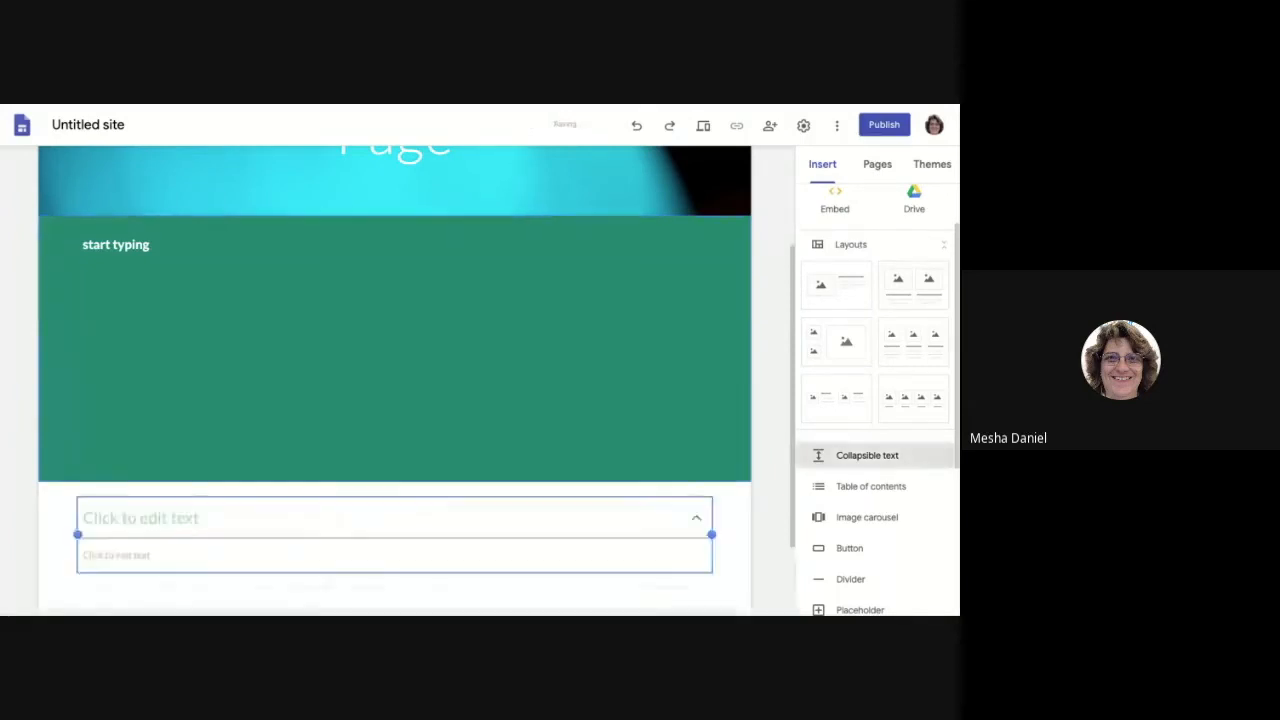
left_click(134, 413)
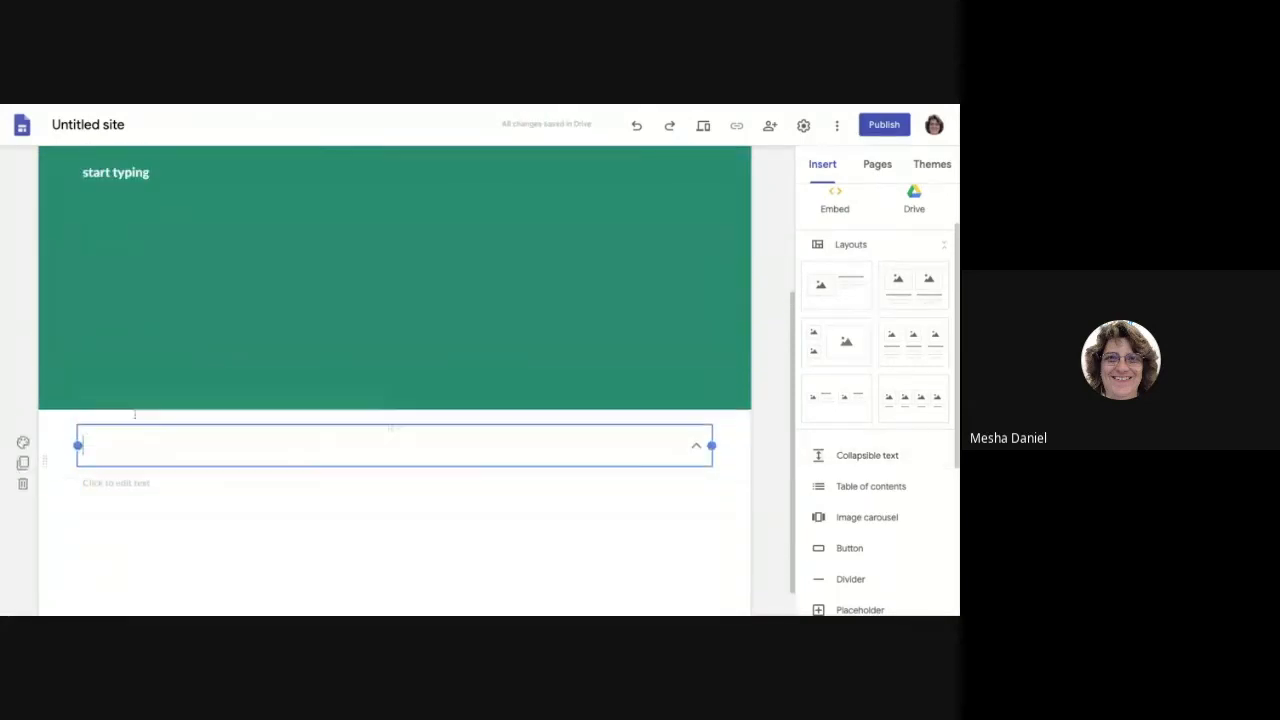
type("text")
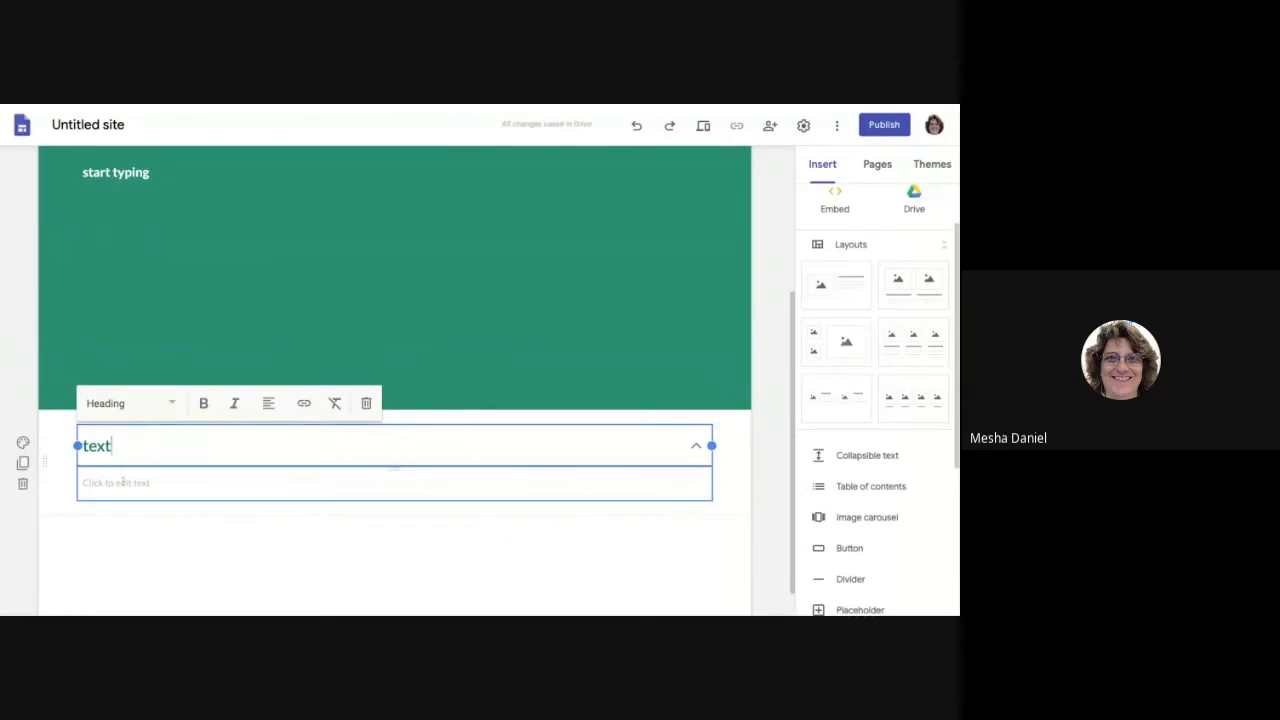
left_click(122, 482)
type("subtext")
left_click(169, 537)
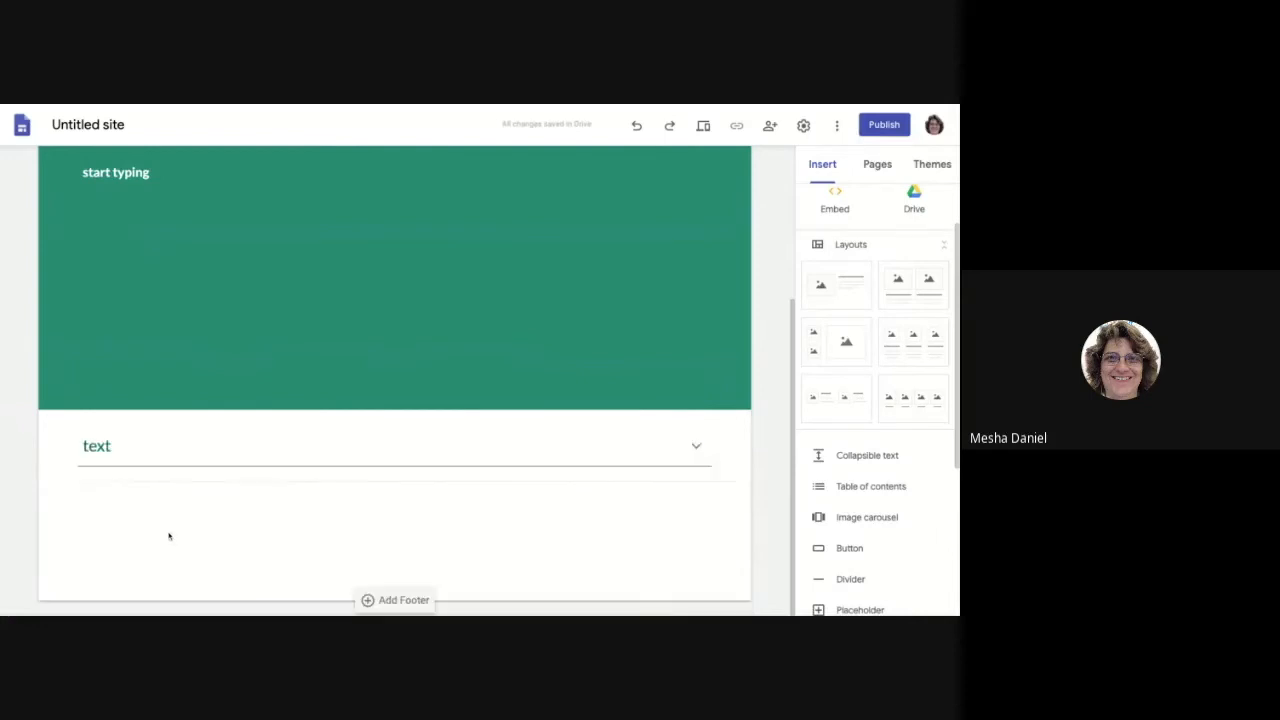
left_click(97, 446)
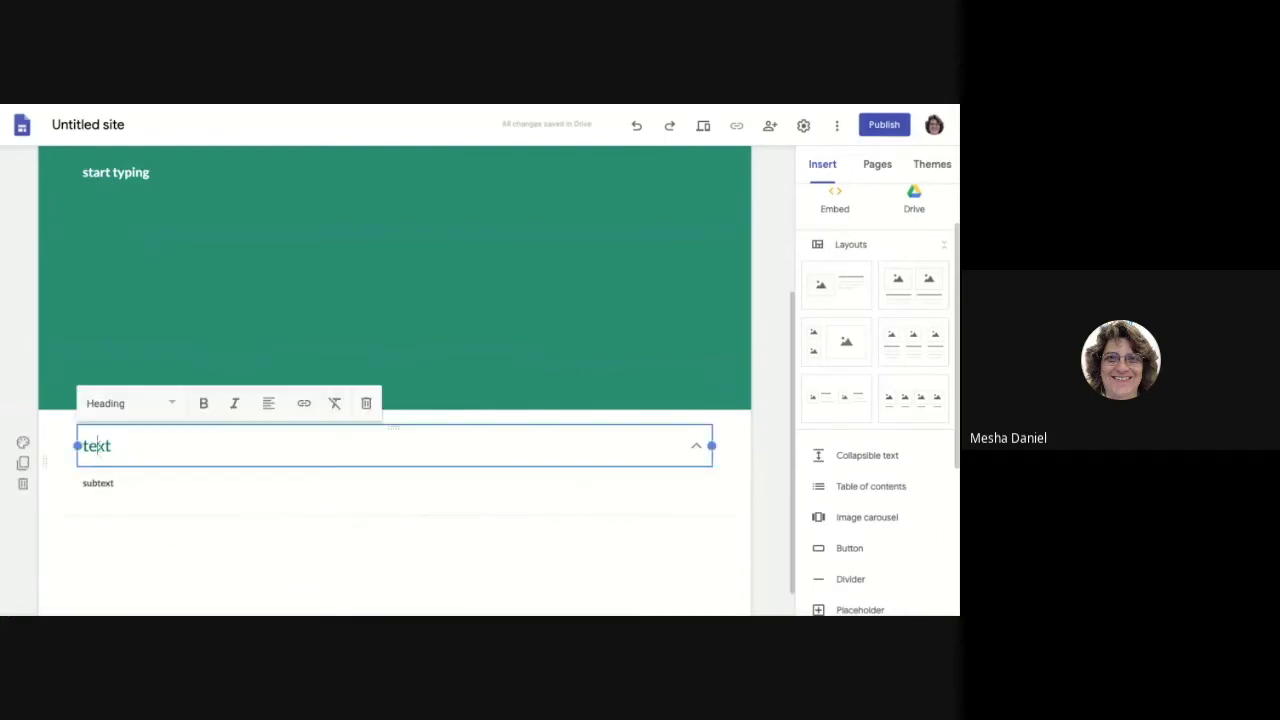
left_click(97, 452)
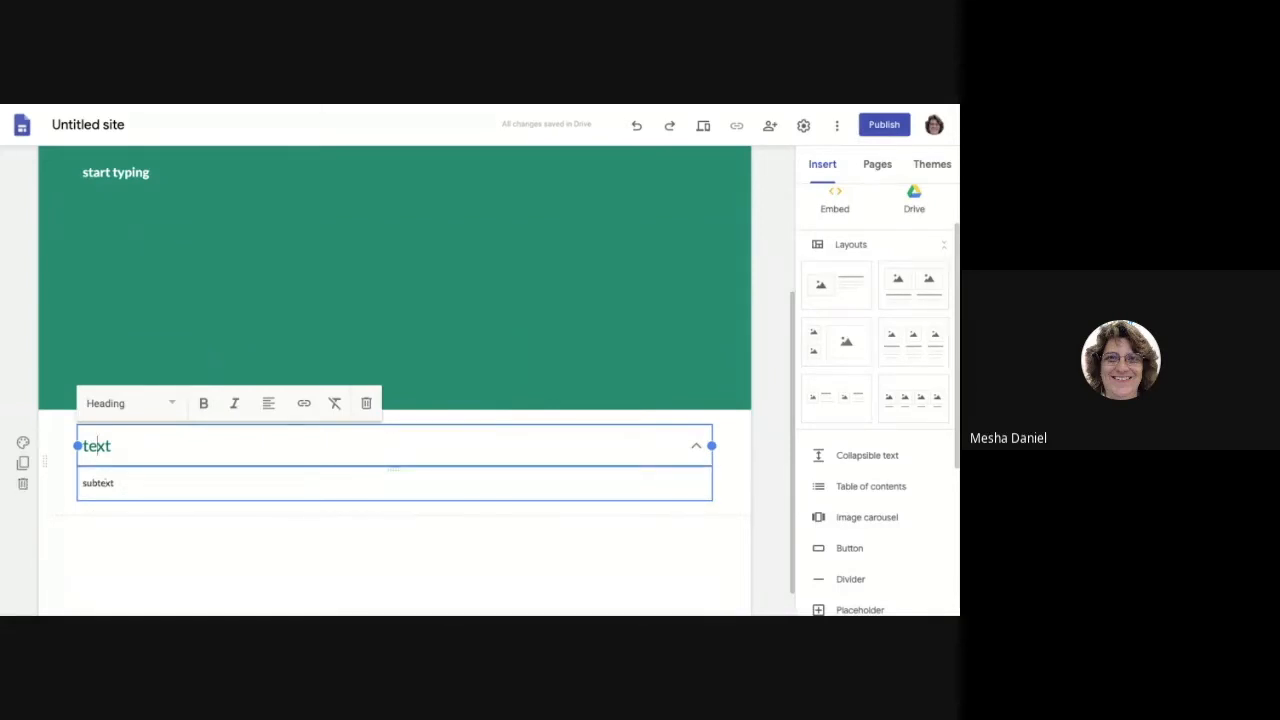
left_click(180, 597)
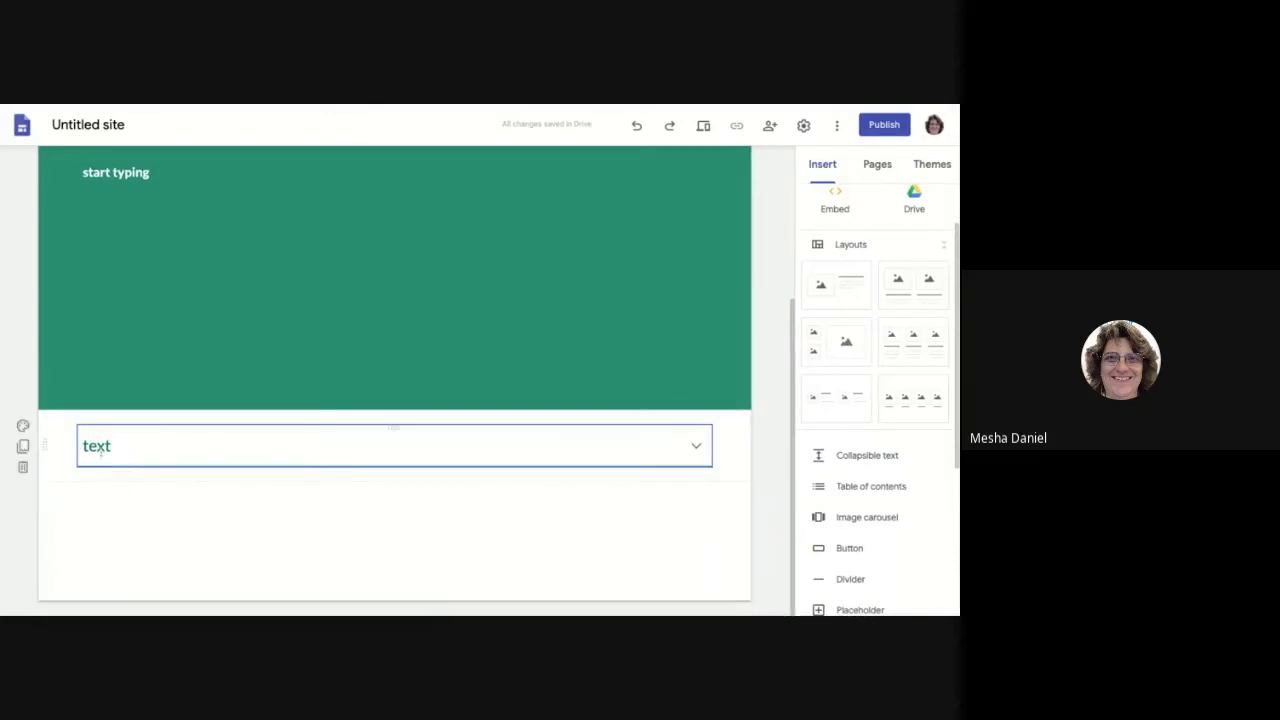
left_click(697, 448)
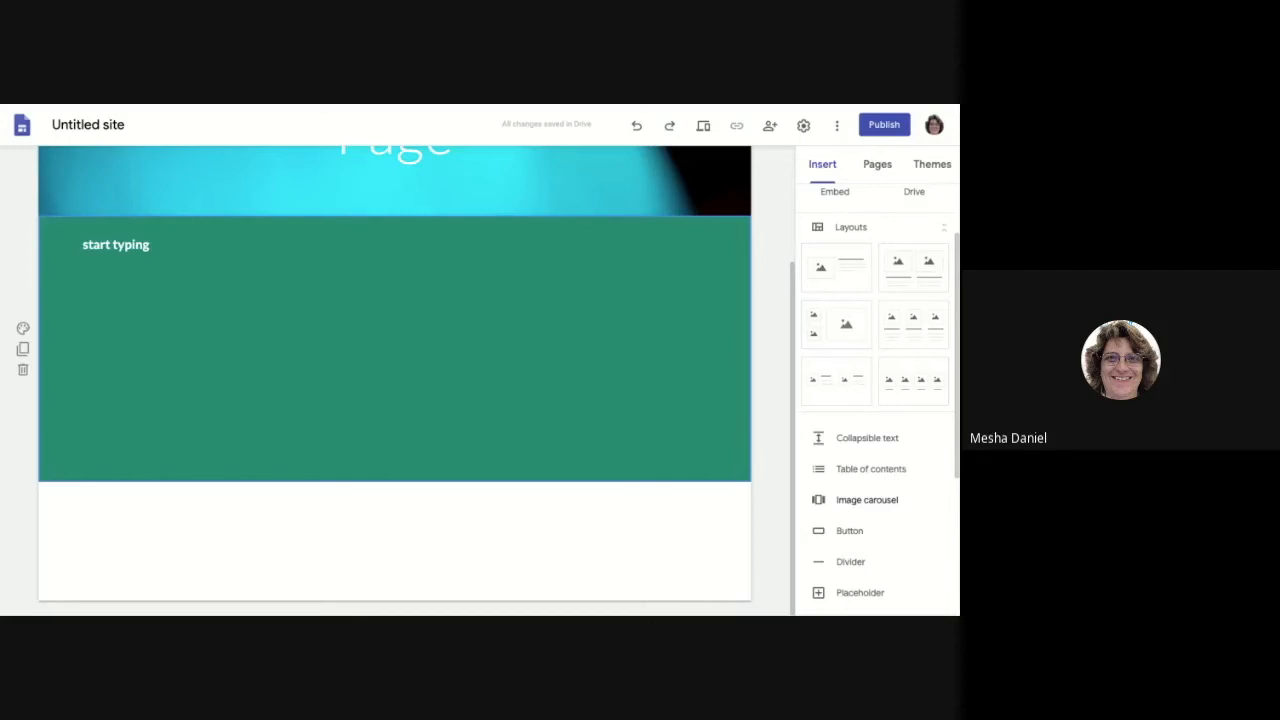
left_click(866, 499)
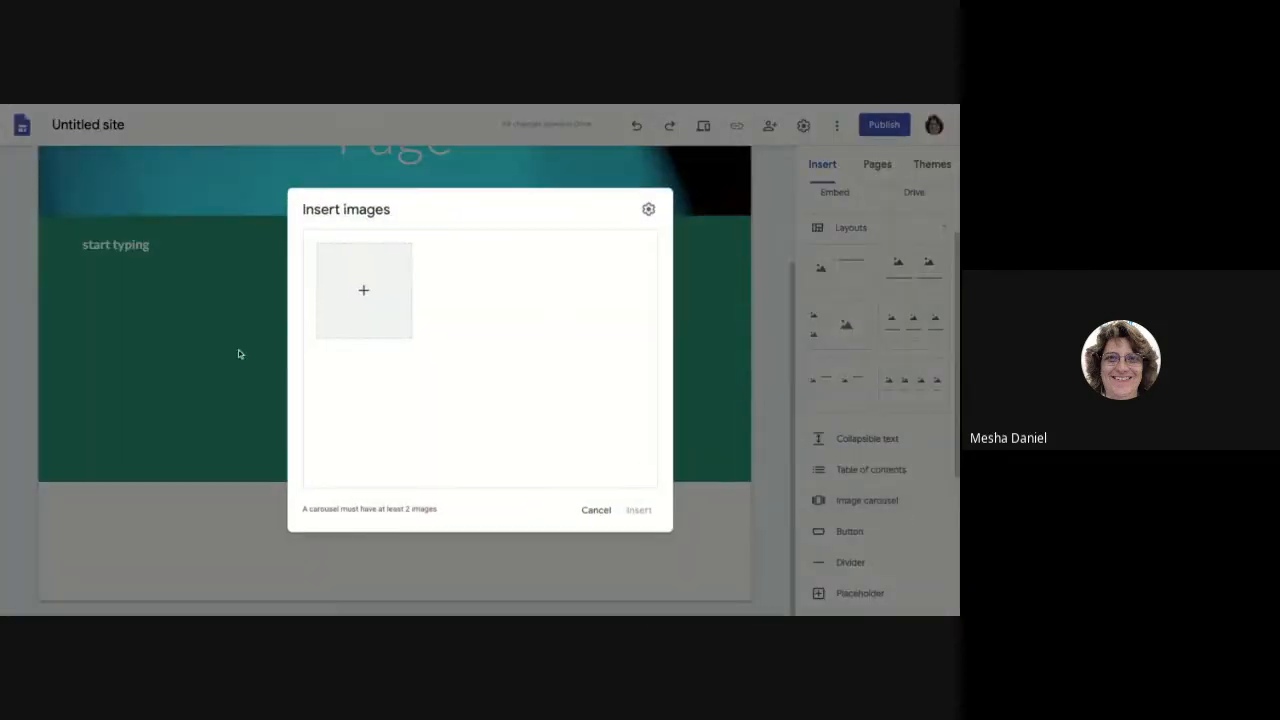
left_click(365, 290)
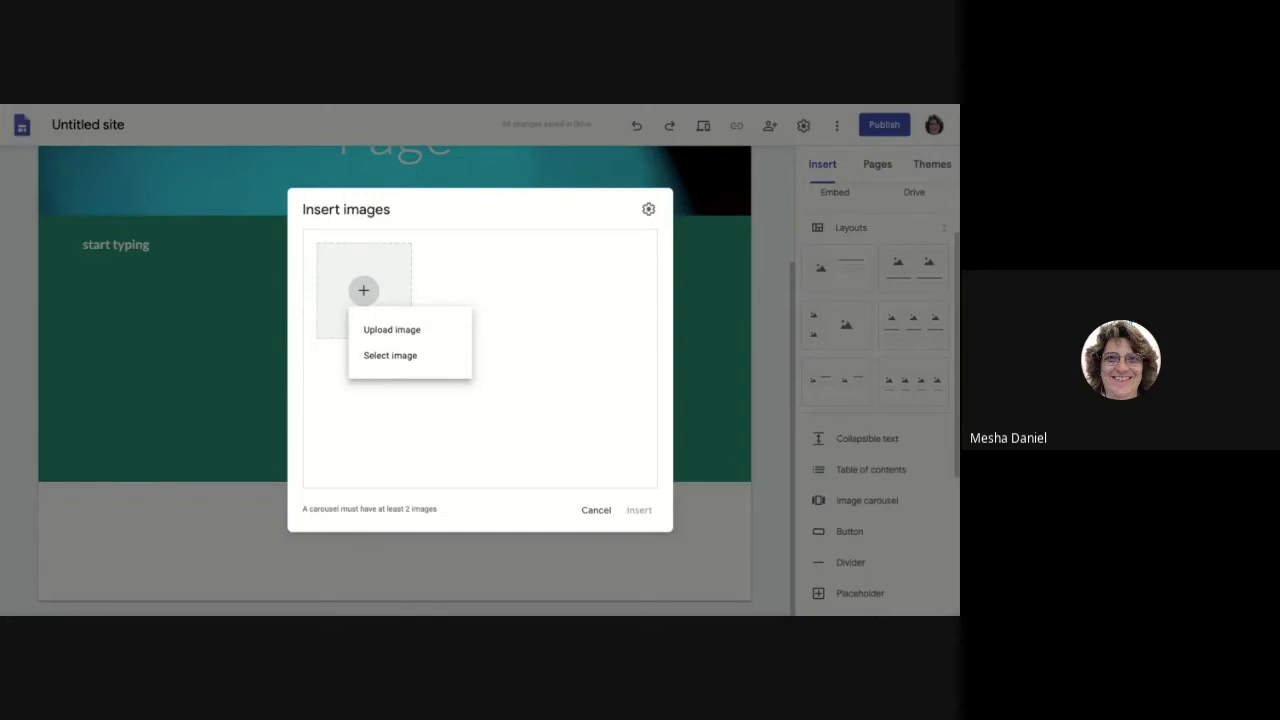
left_click(500, 451)
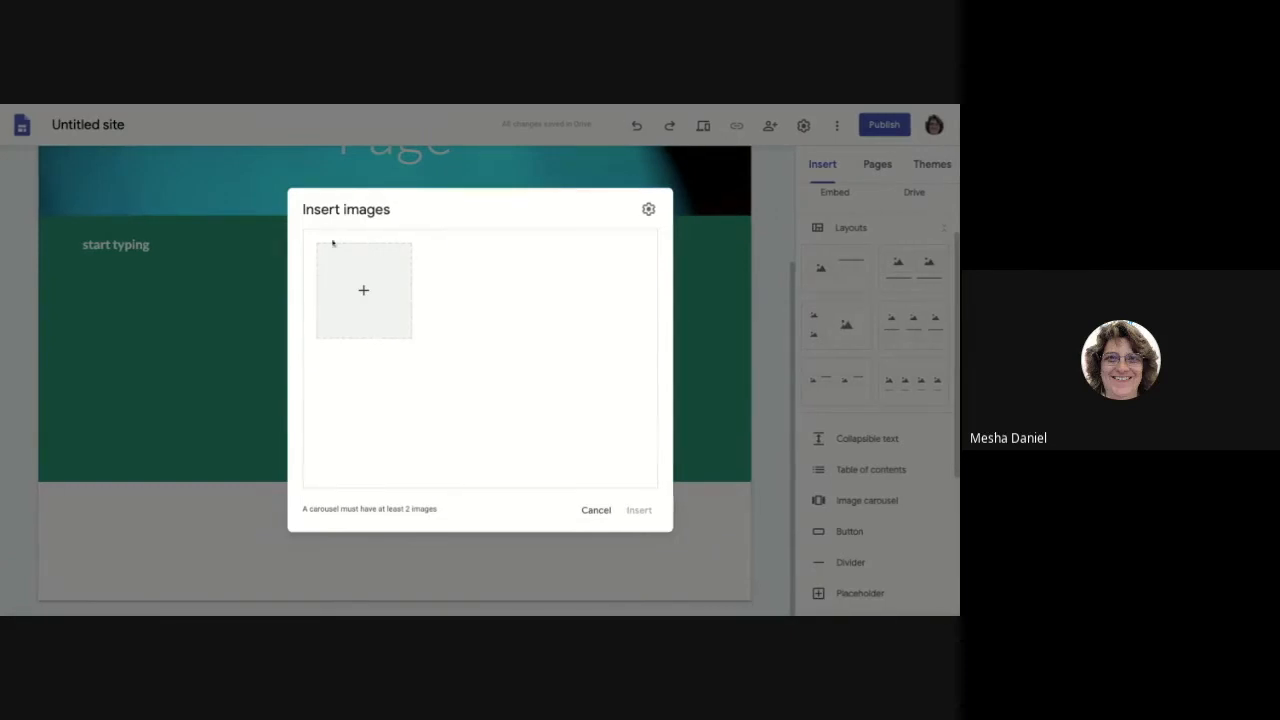
left_click(595, 510)
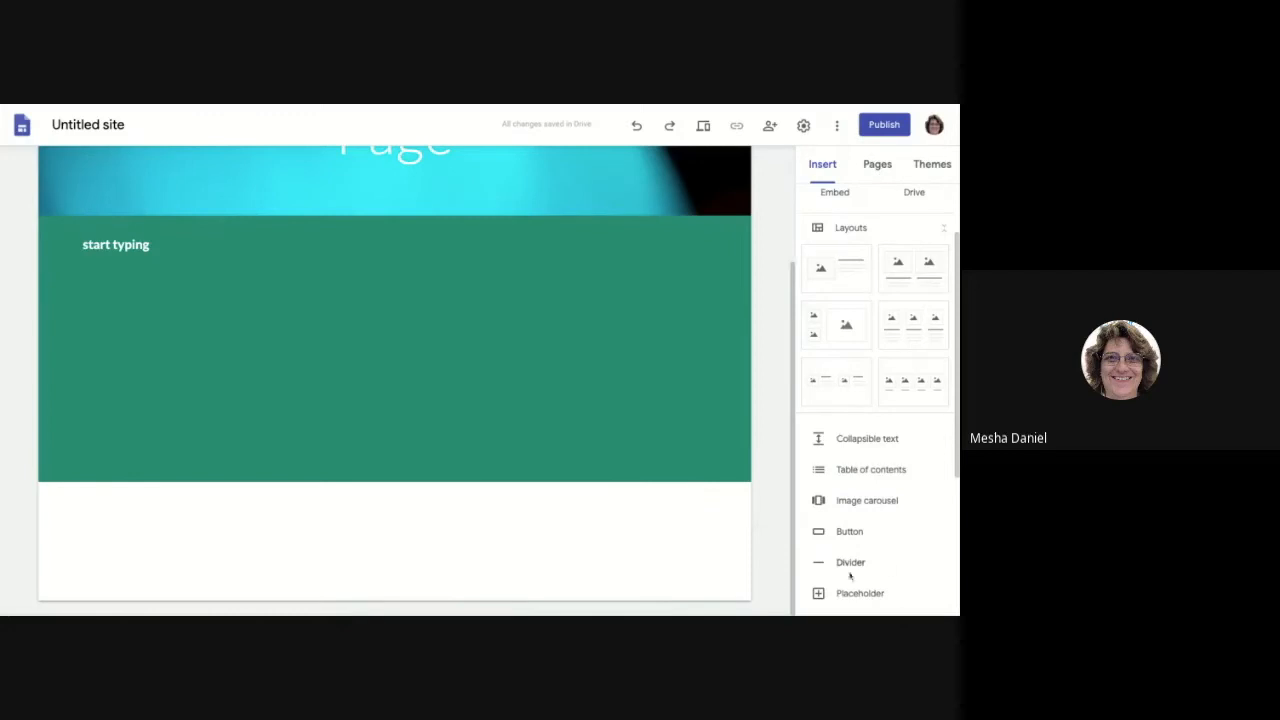
Step: Insert a button named 'Google Doc' linking to the pasted Google Doc address
scroll(885, 547, "down", 1)
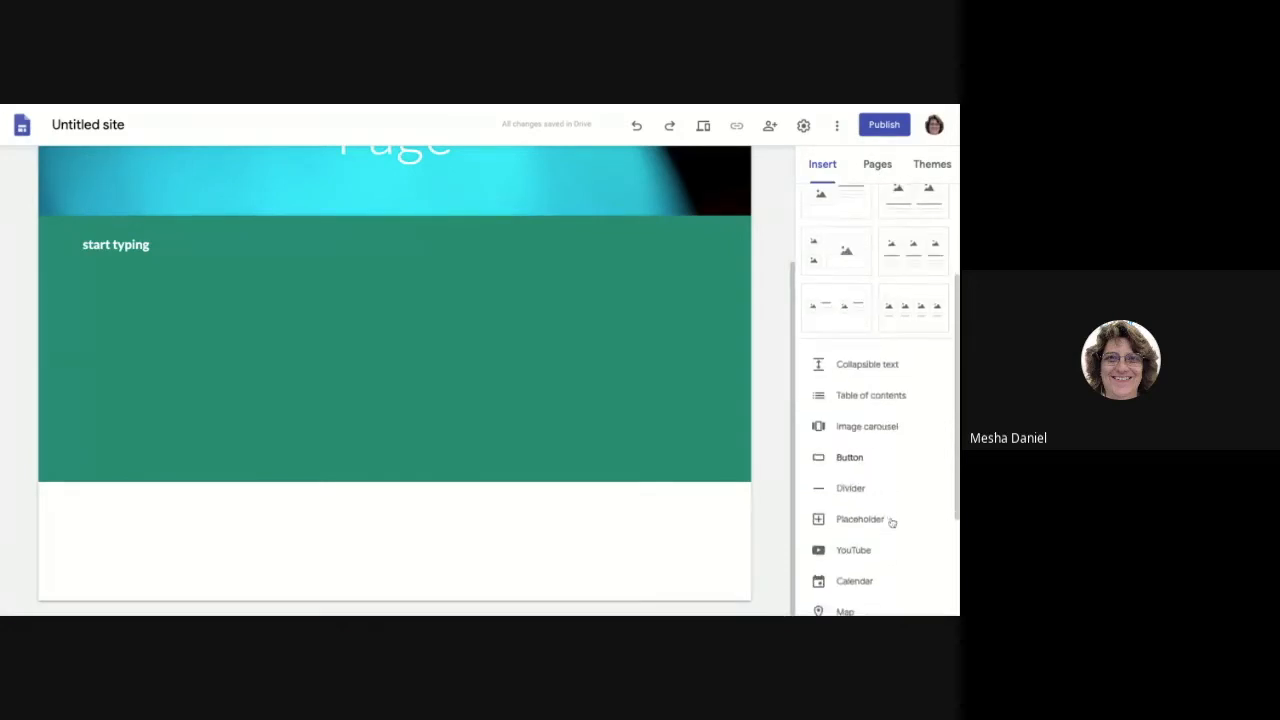
left_click(850, 455)
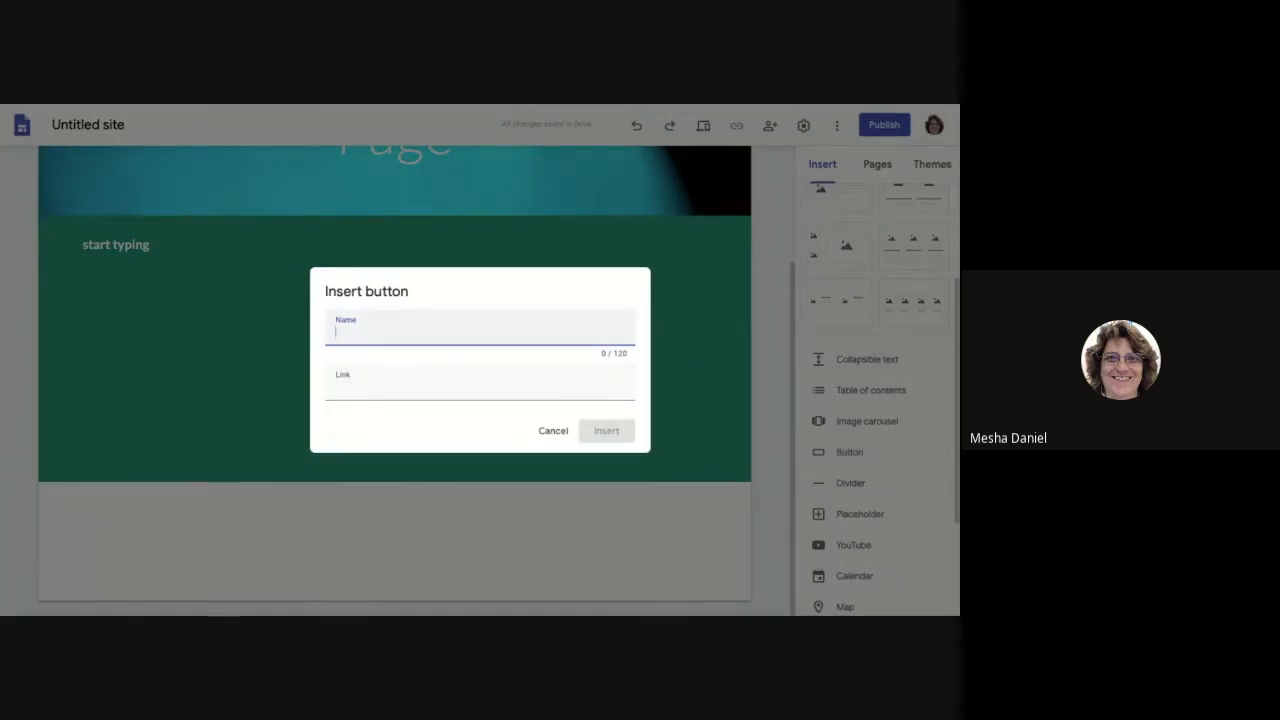
type("Google Doc")
left_click(482, 104)
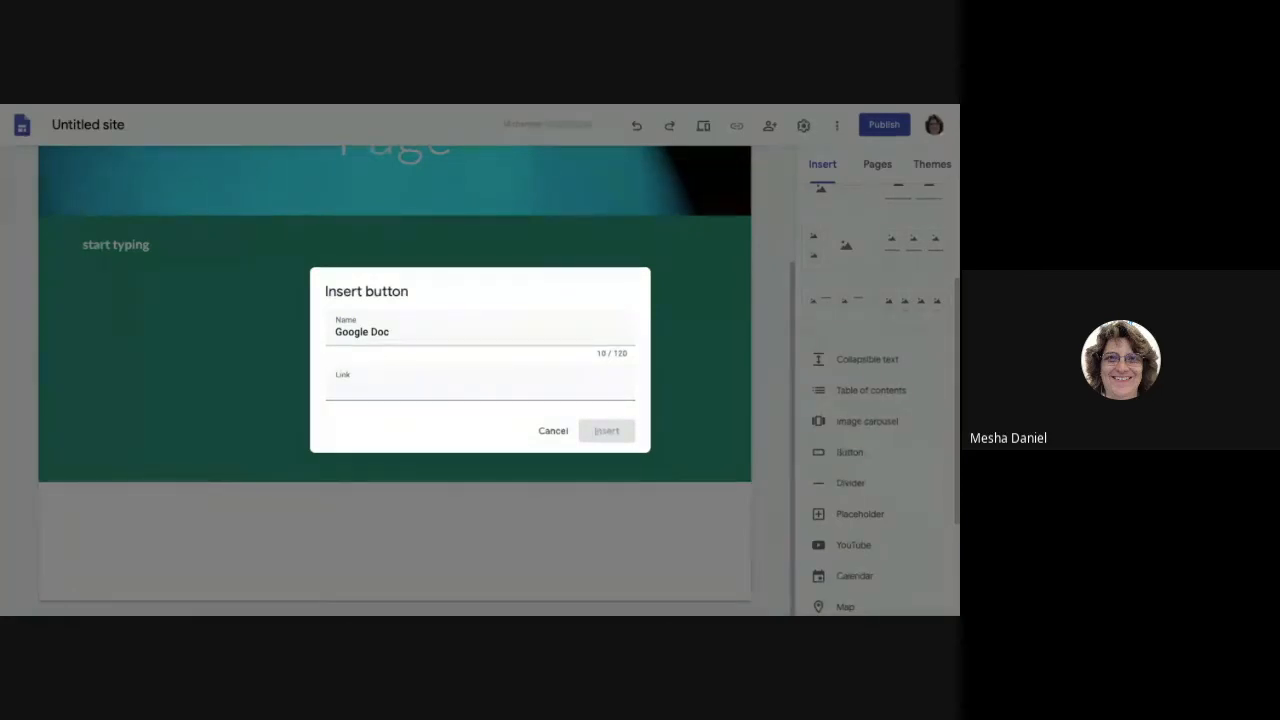
left_click(450, 386)
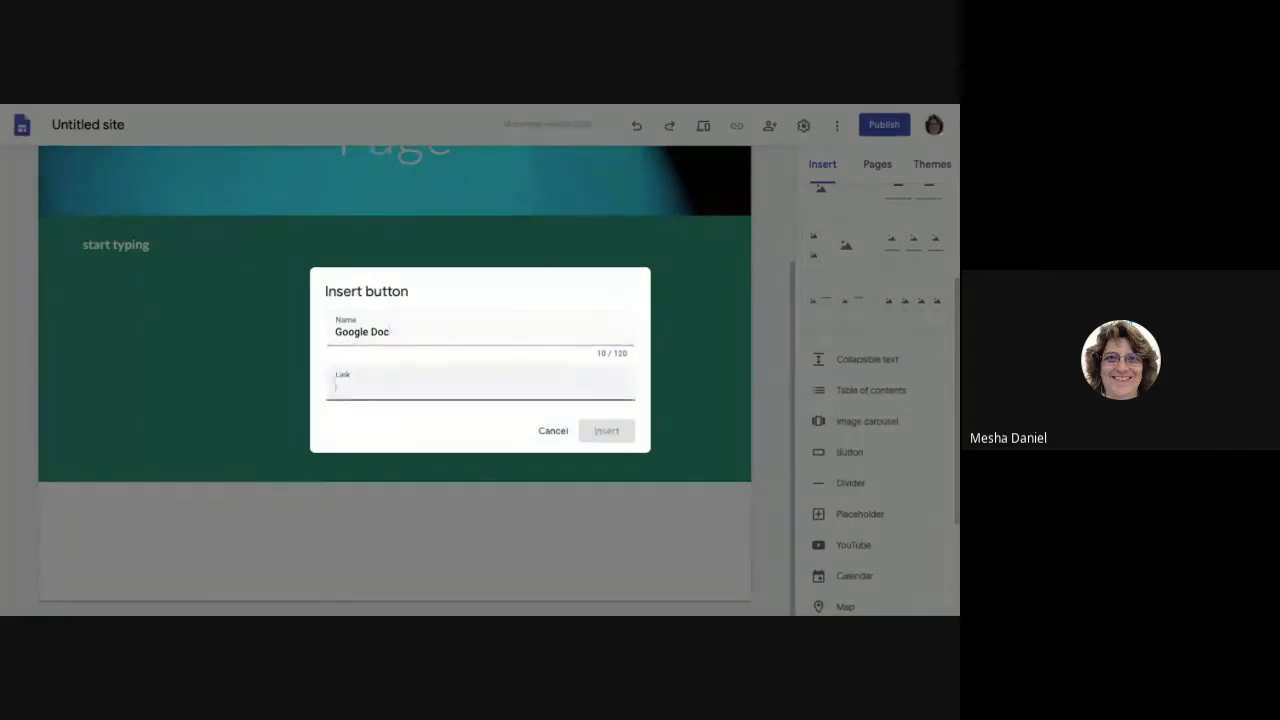
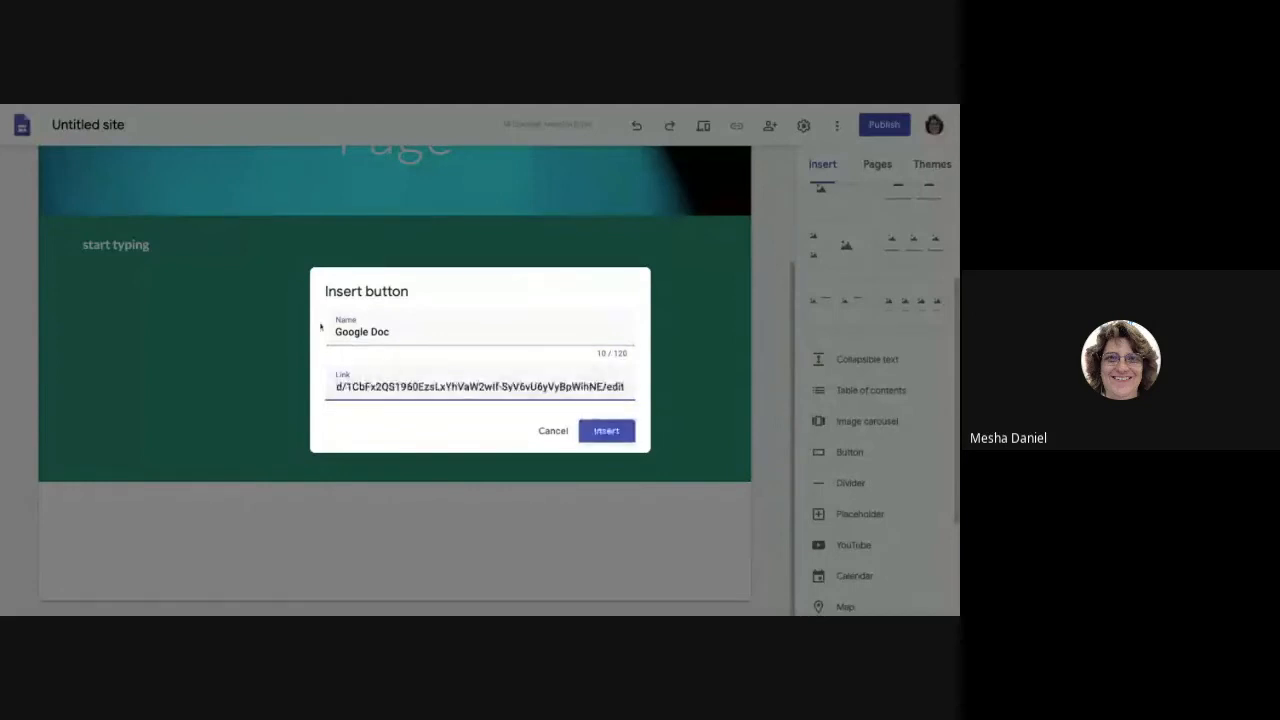
left_click(607, 431)
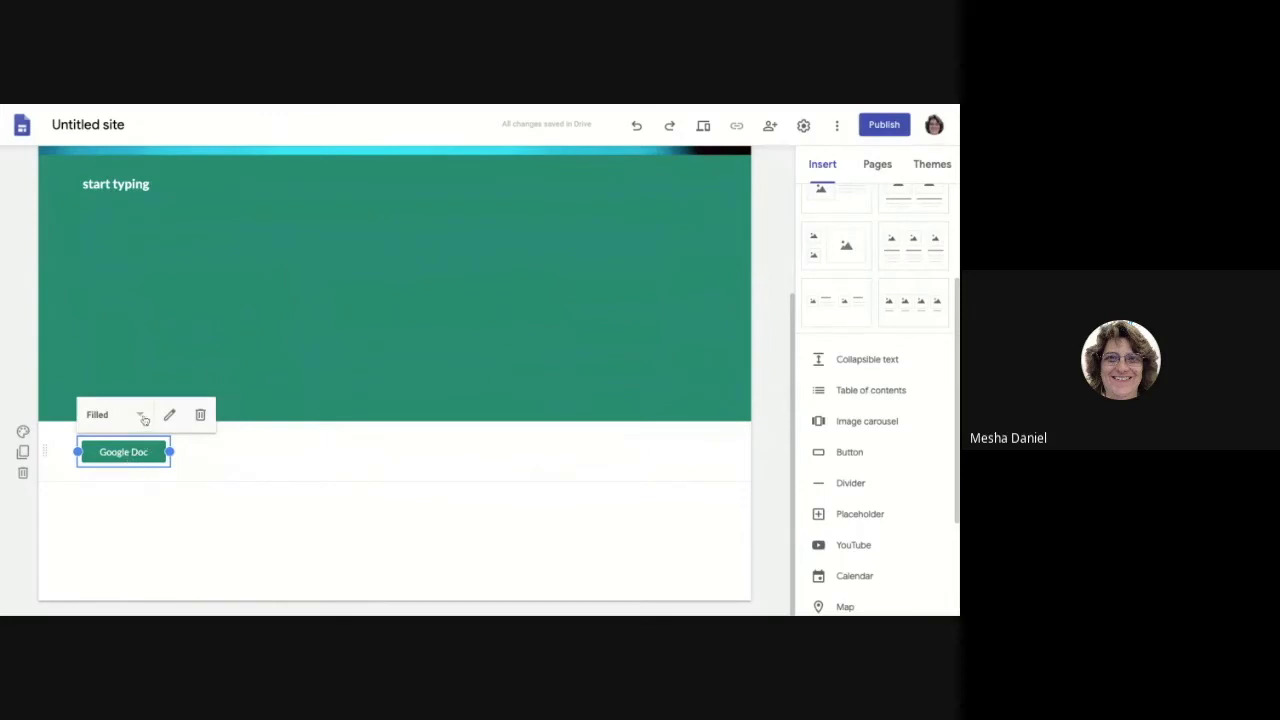
Step: Make the Google Doc button Outlined and set its section background to light grey Emphasis 1
left_click(143, 419)
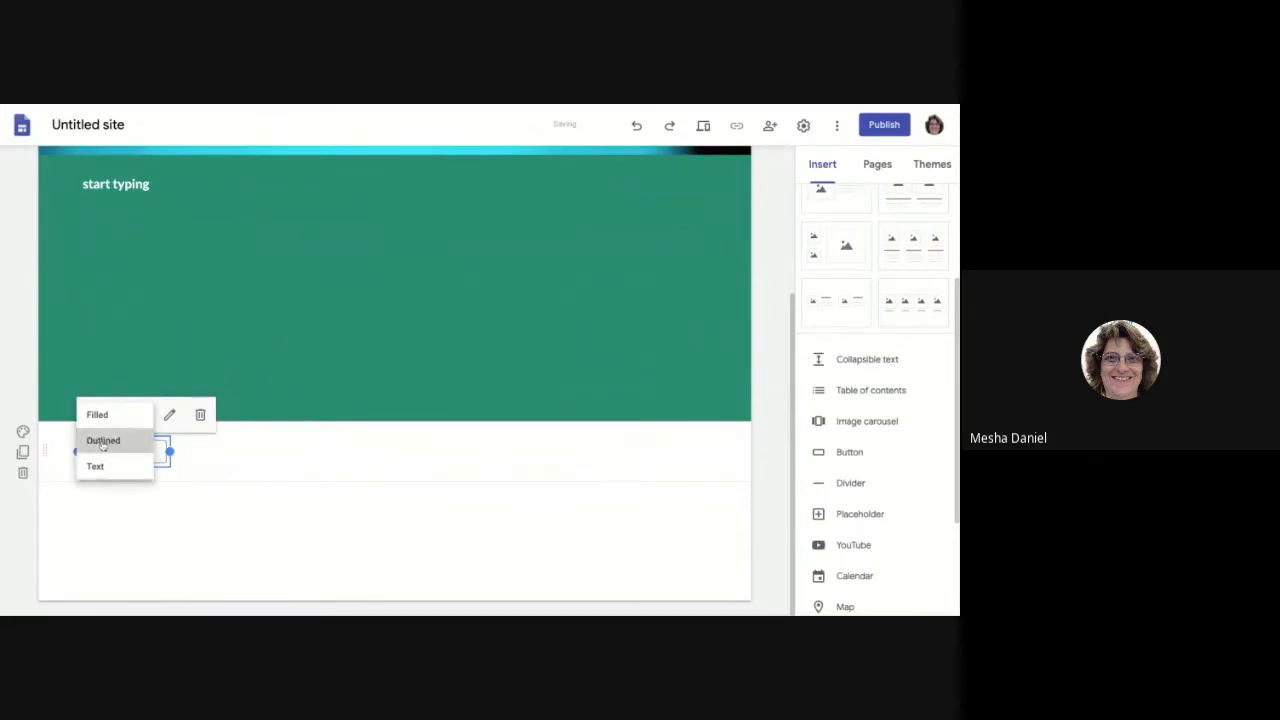
left_click(103, 440)
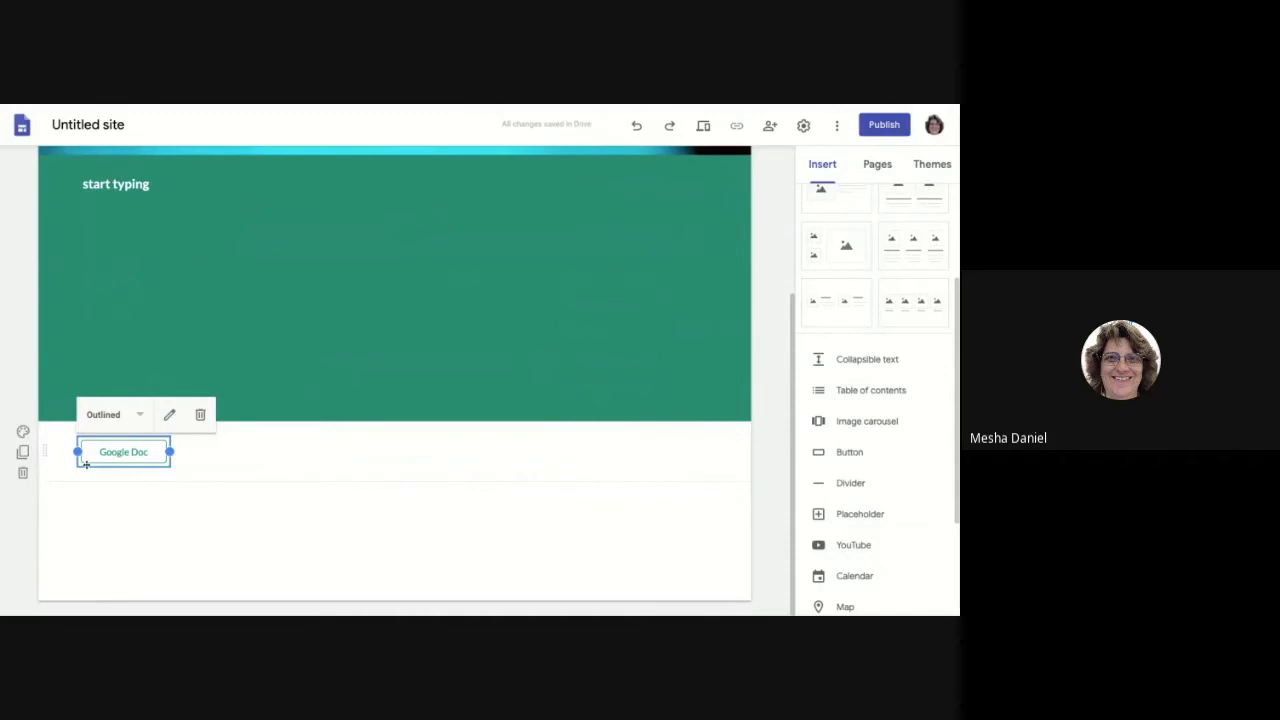
left_click(193, 465)
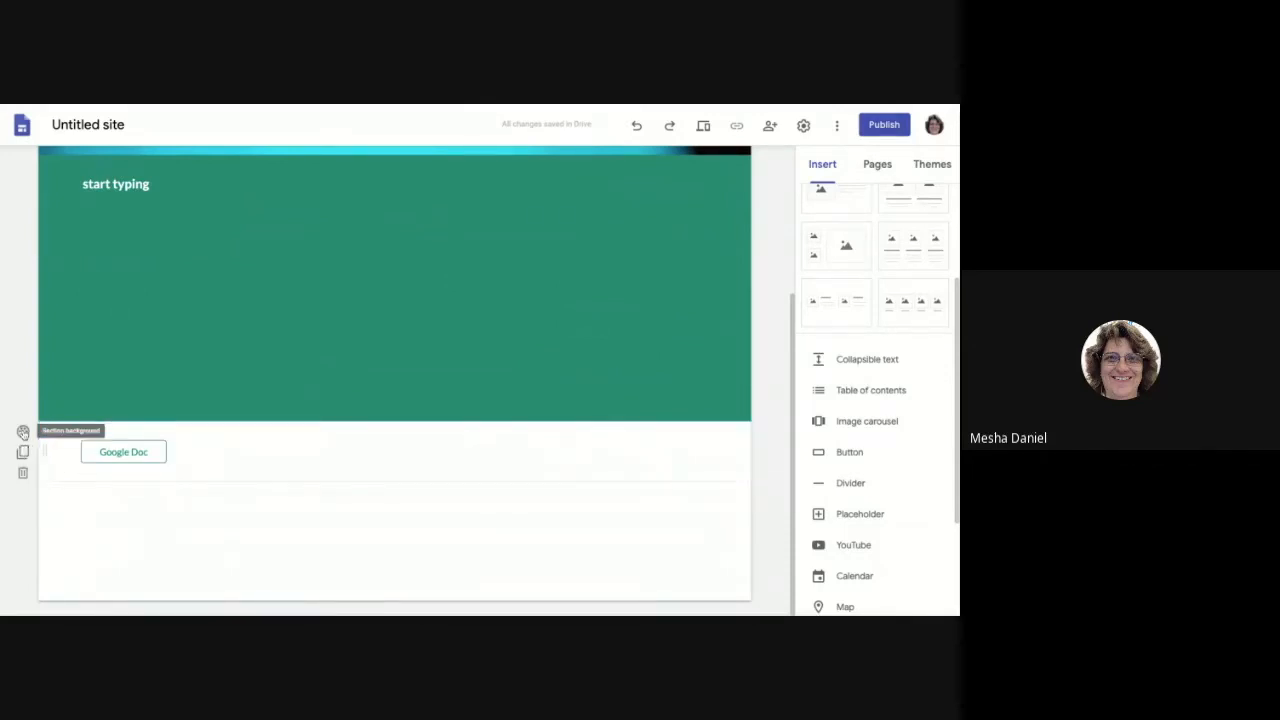
left_click(23, 433)
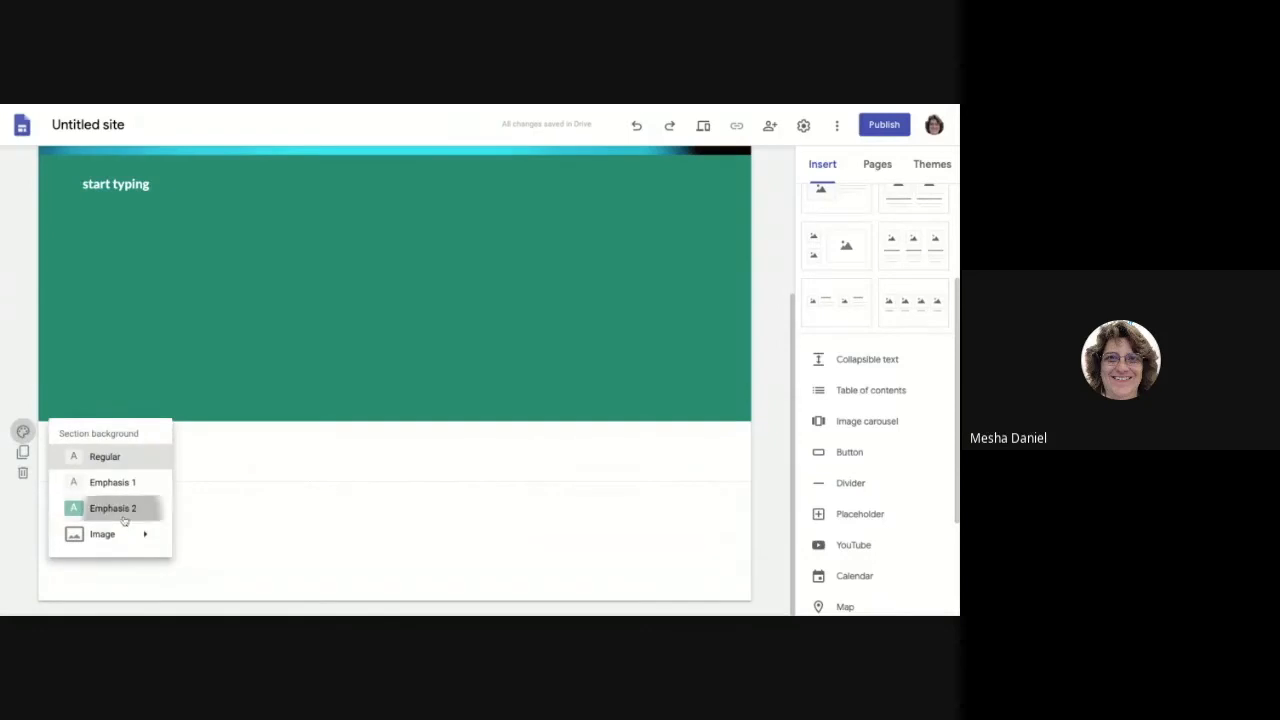
left_click(112, 508)
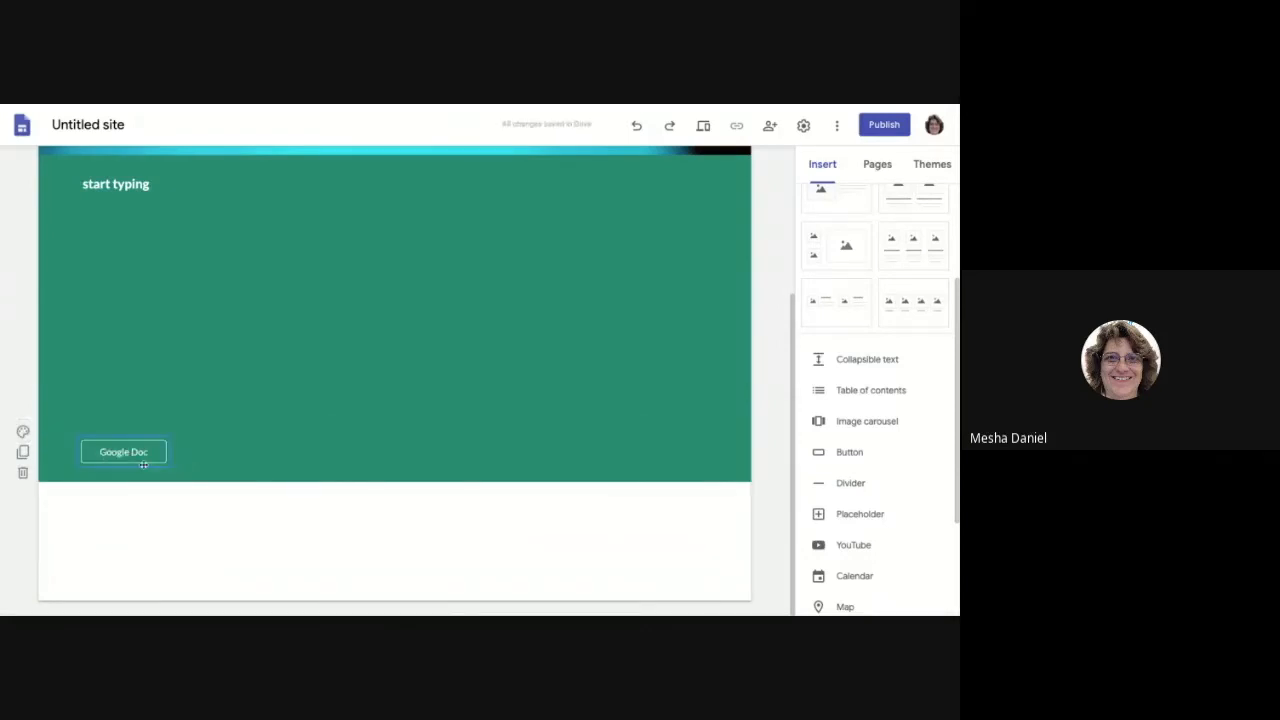
left_click(23, 433)
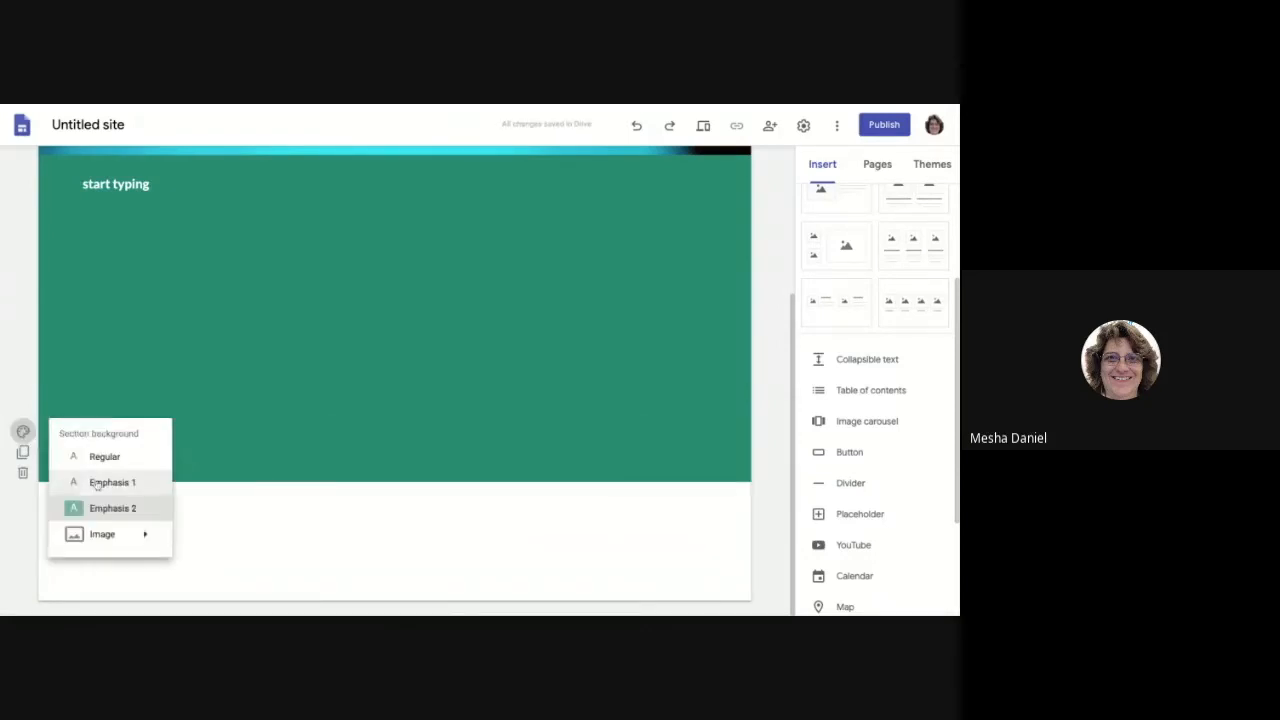
left_click(139, 489)
left_click(122, 456)
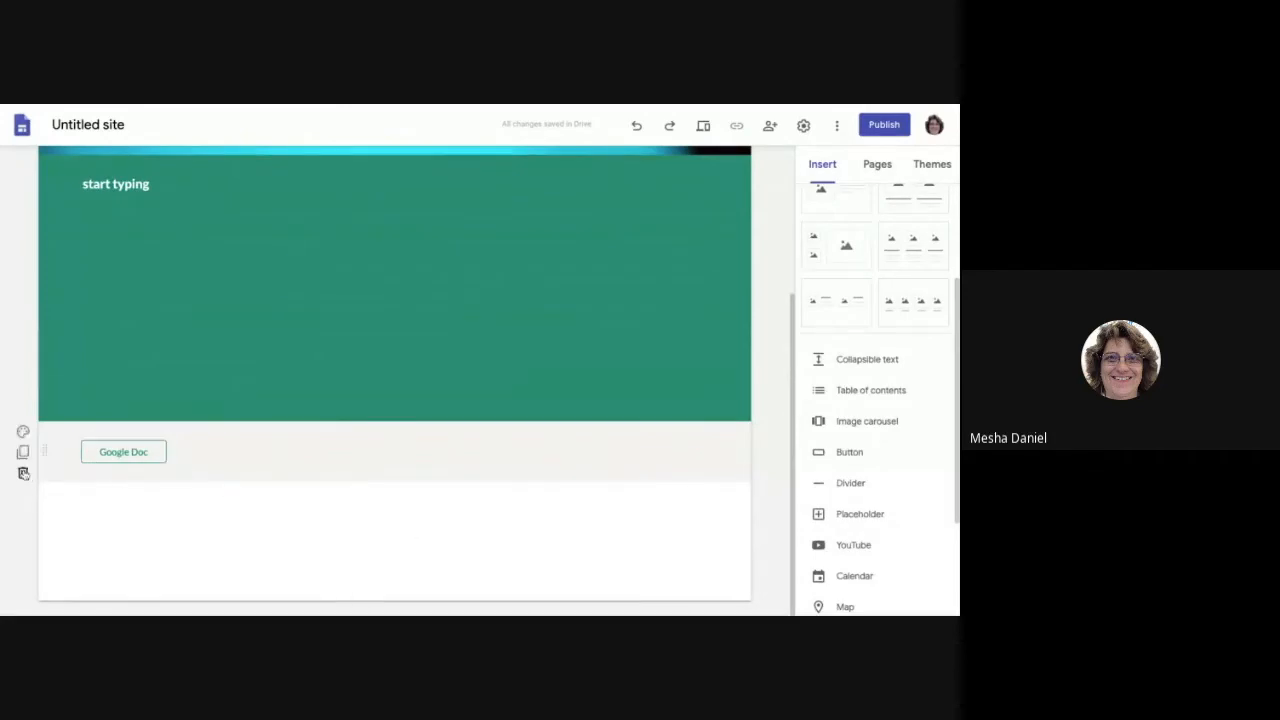
Step: Delete the light grey section containing the Google Doc button
left_click(23, 474)
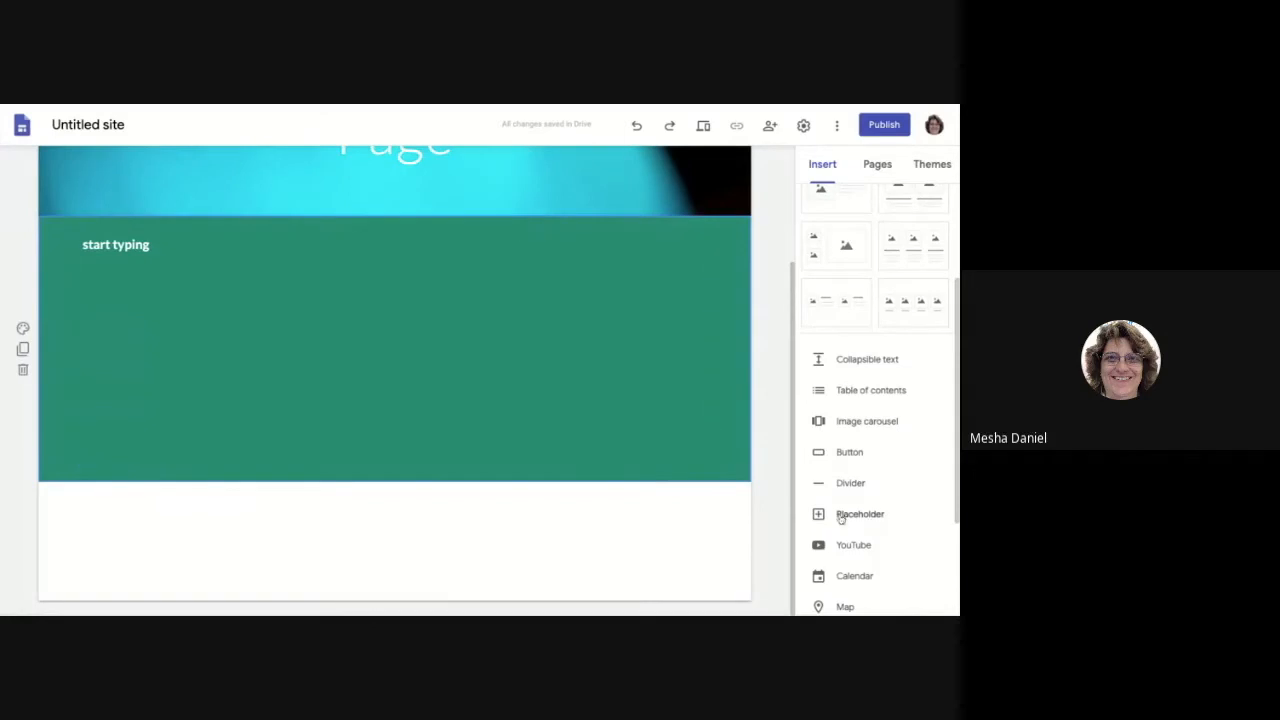
scroll(894, 491, "down", 1)
scroll(861, 490, "up", 4)
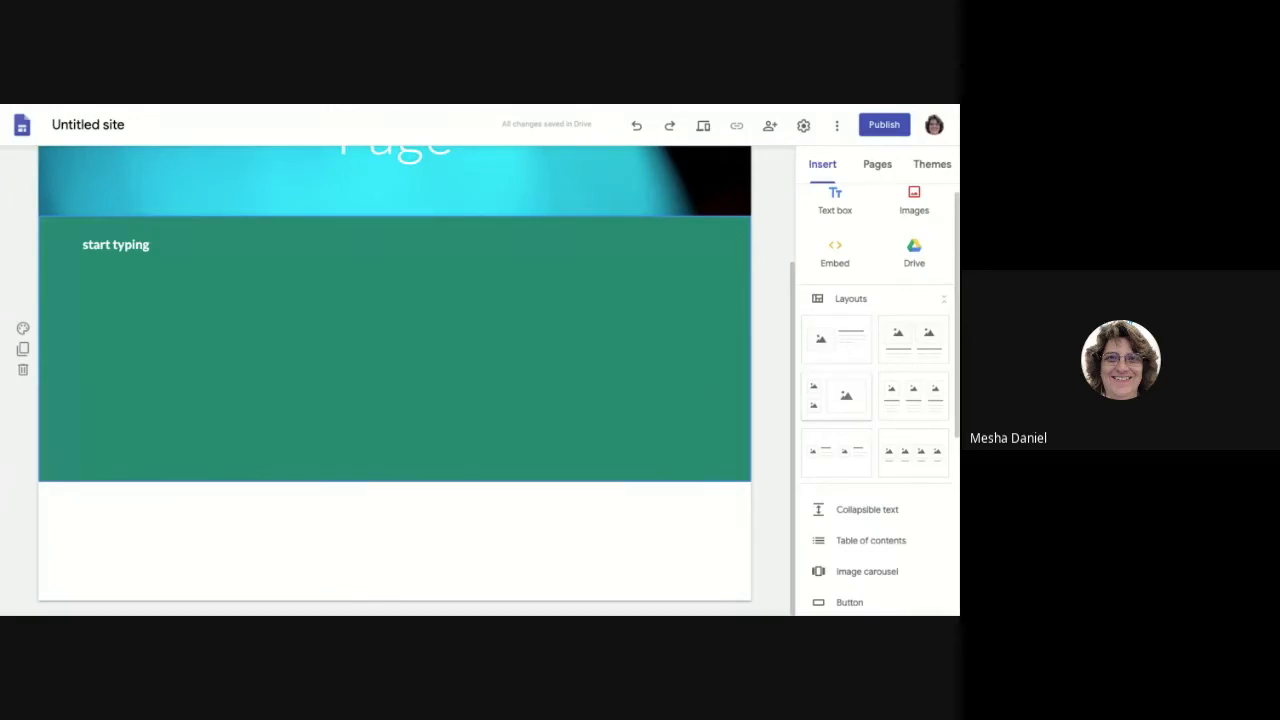
scroll(850, 522, "down", 3)
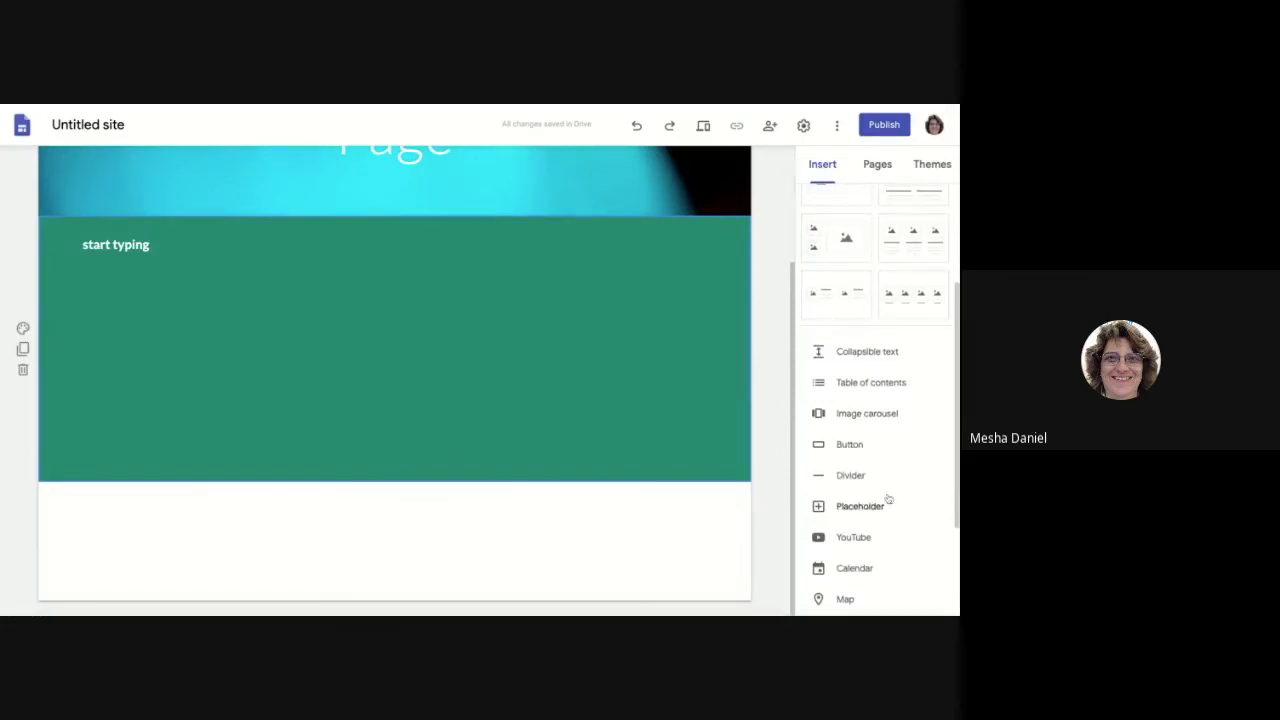
scroll(880, 520, "down", 1)
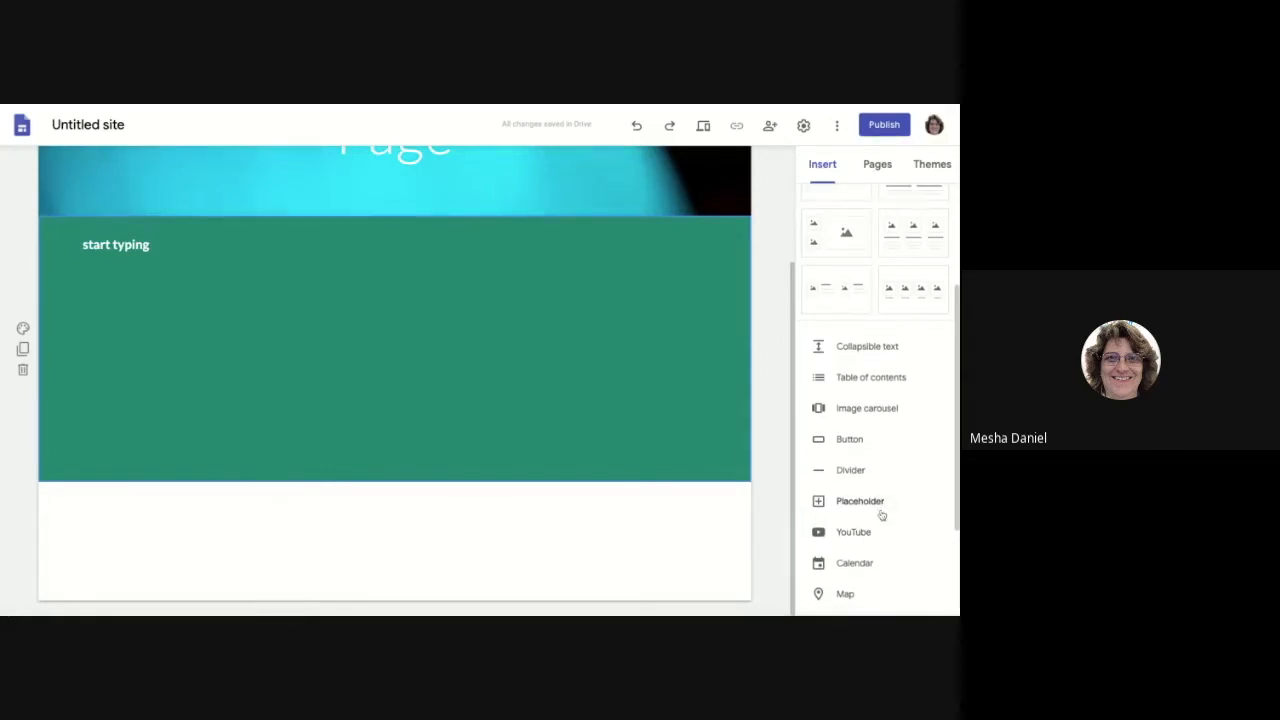
scroll(883, 515, "down", 1)
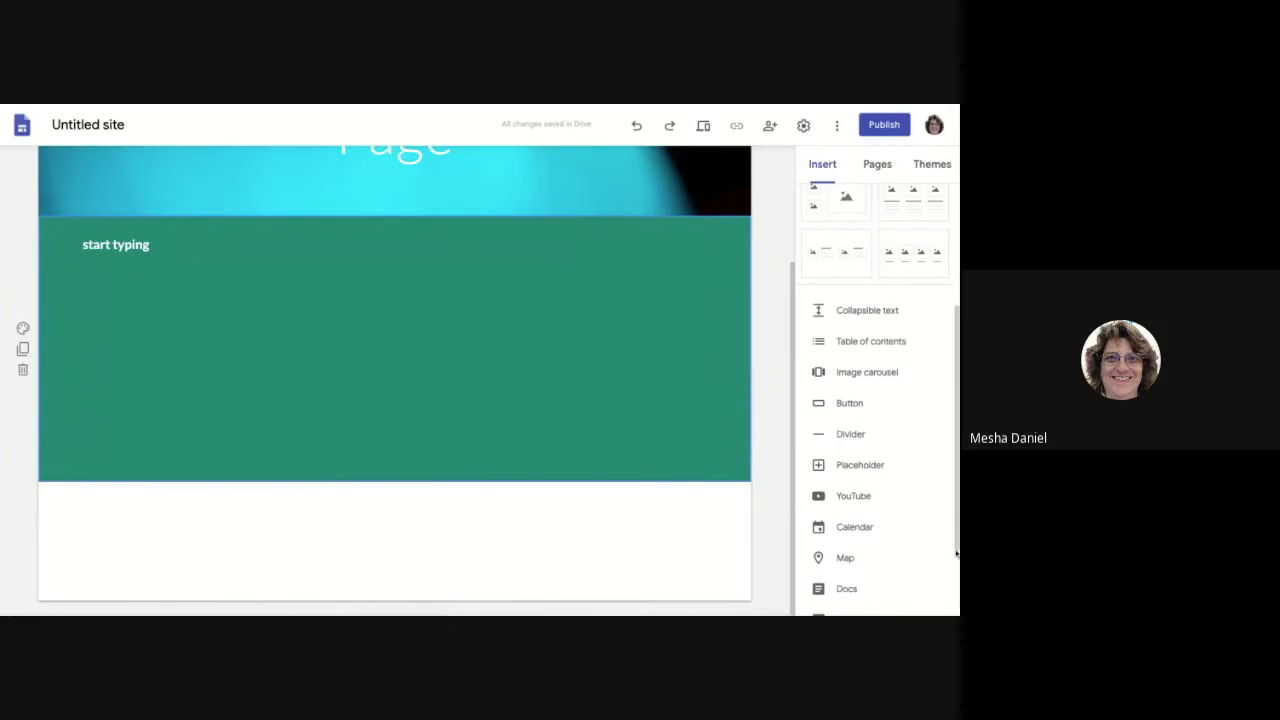
scroll(921, 554, "down", 1)
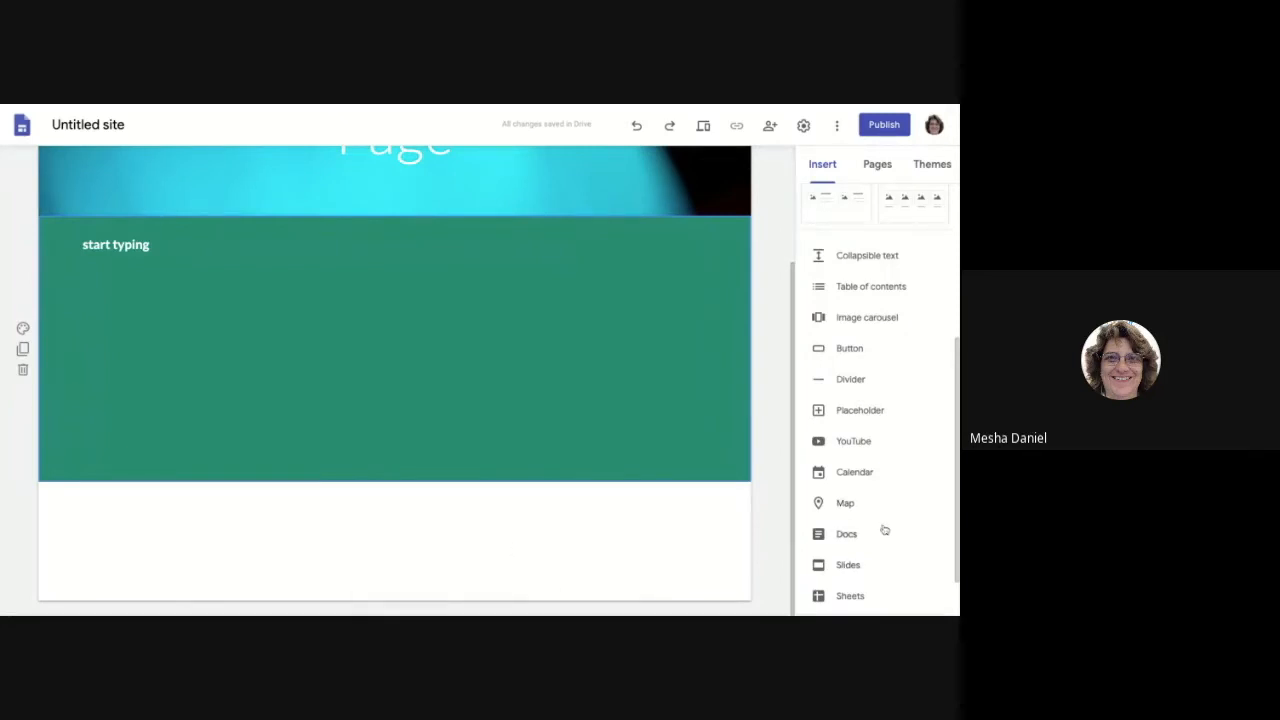
scroll(883, 528, "down", 1)
scroll(875, 511, "down", 1)
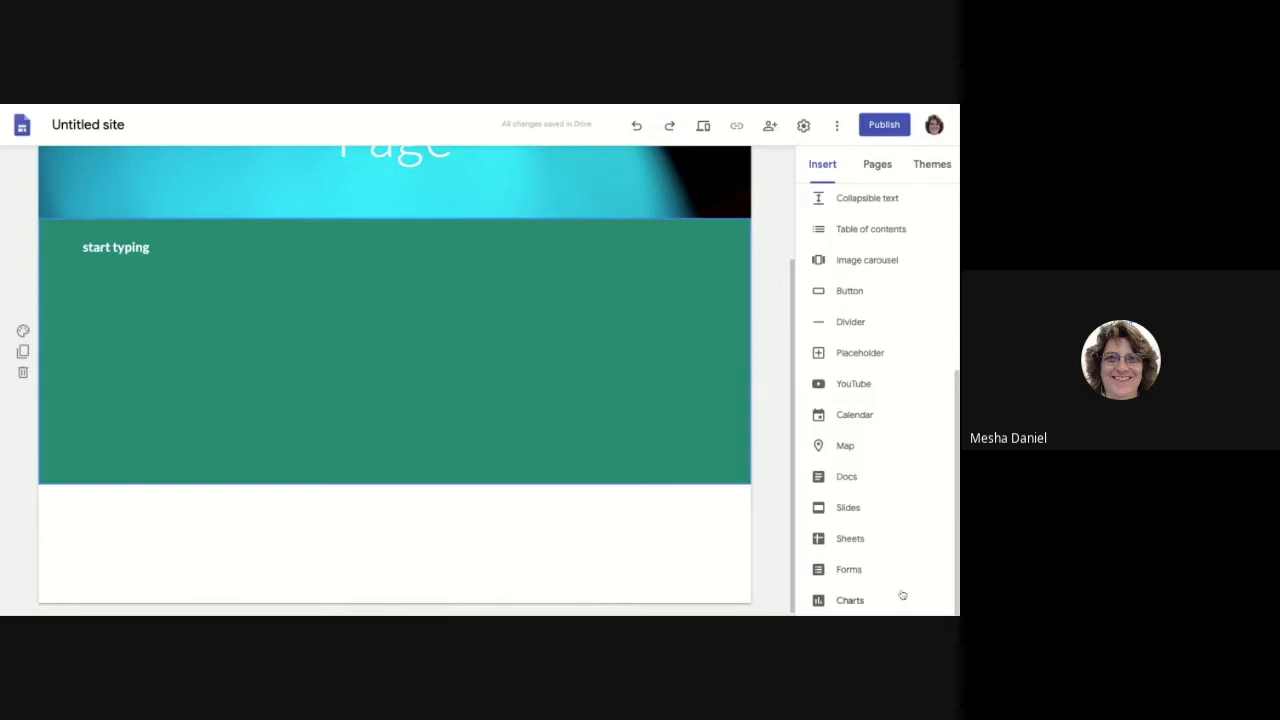
left_click(845, 598)
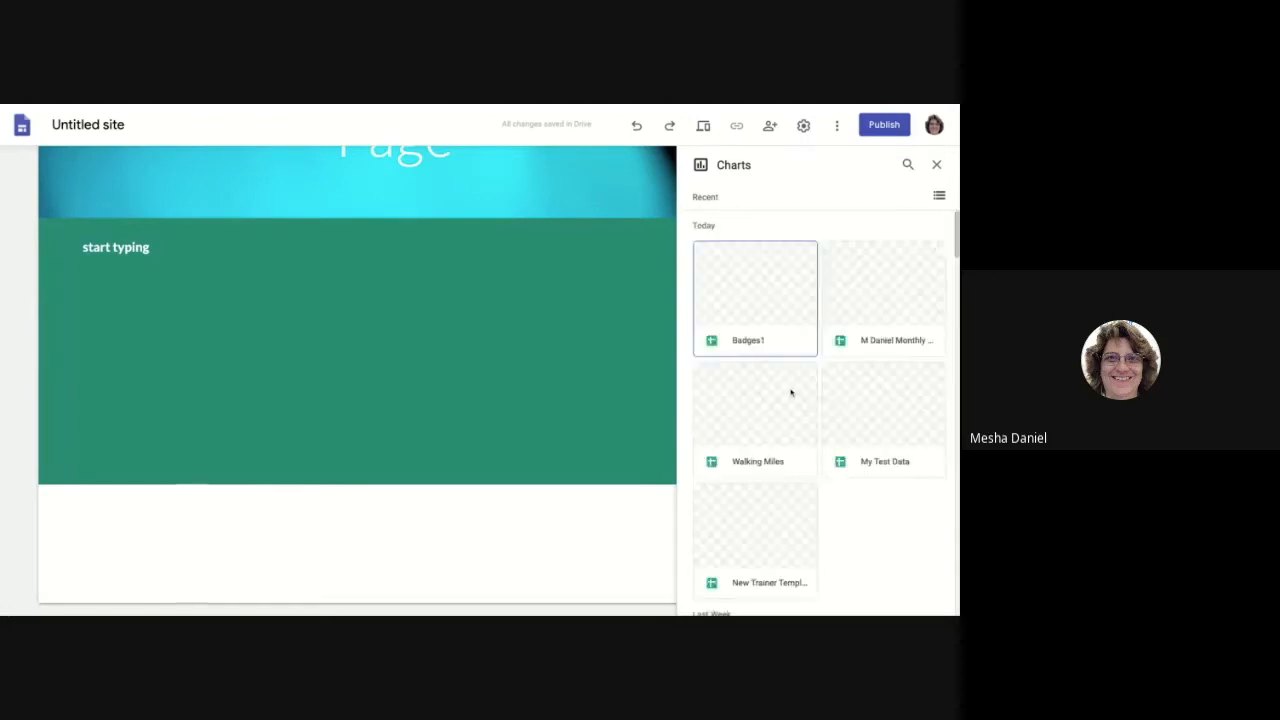
Step: Embed the Miles Walked vs. Date chart from the Walking Miles spreadsheet
left_click(766, 444)
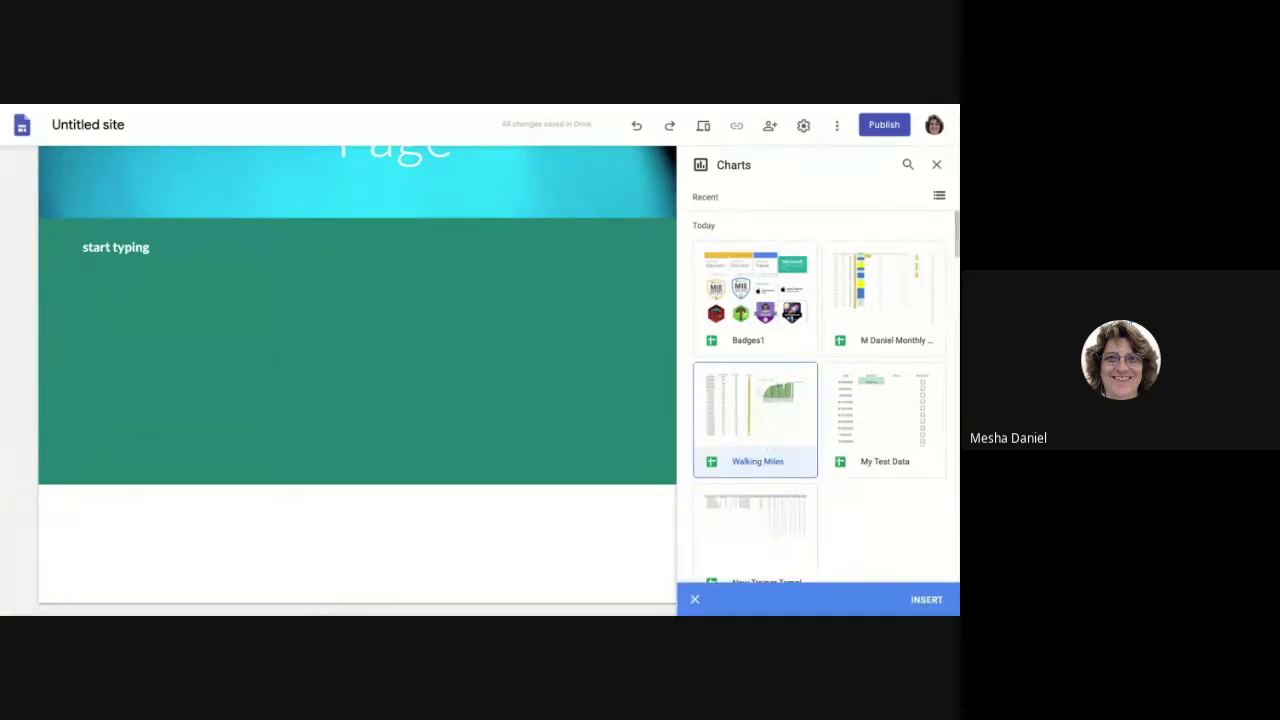
left_click(926, 599)
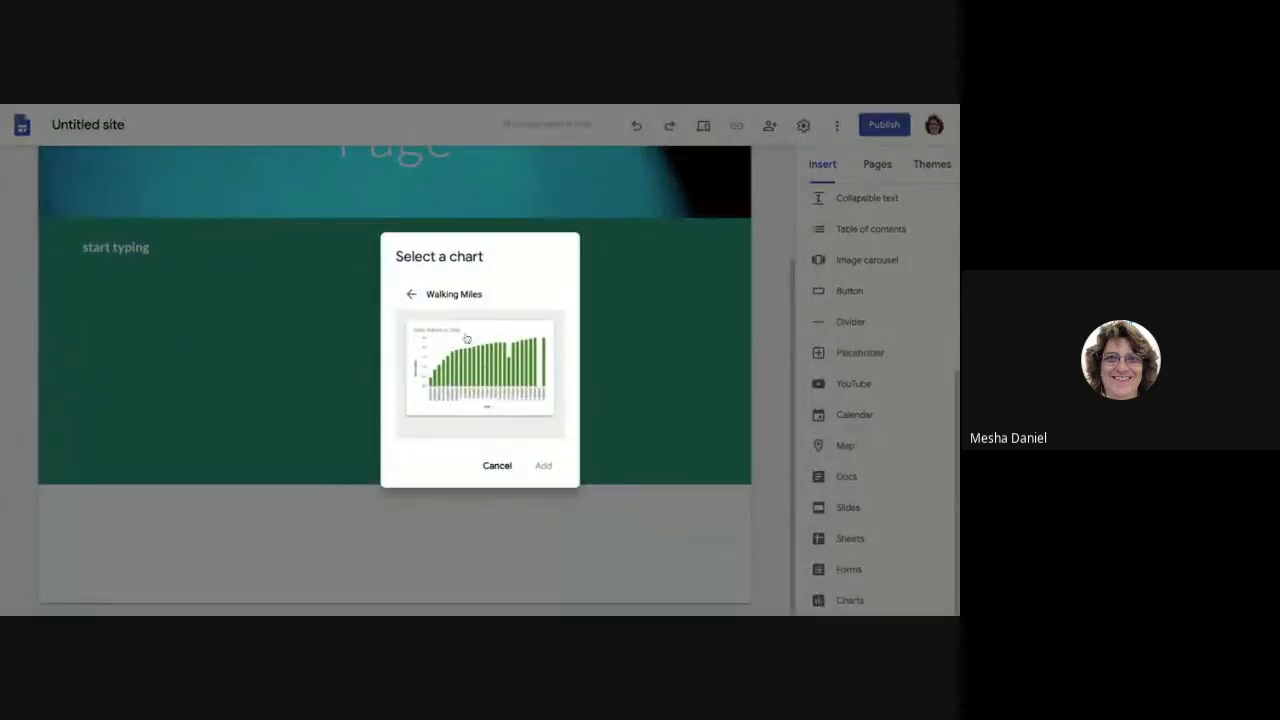
left_click(475, 374)
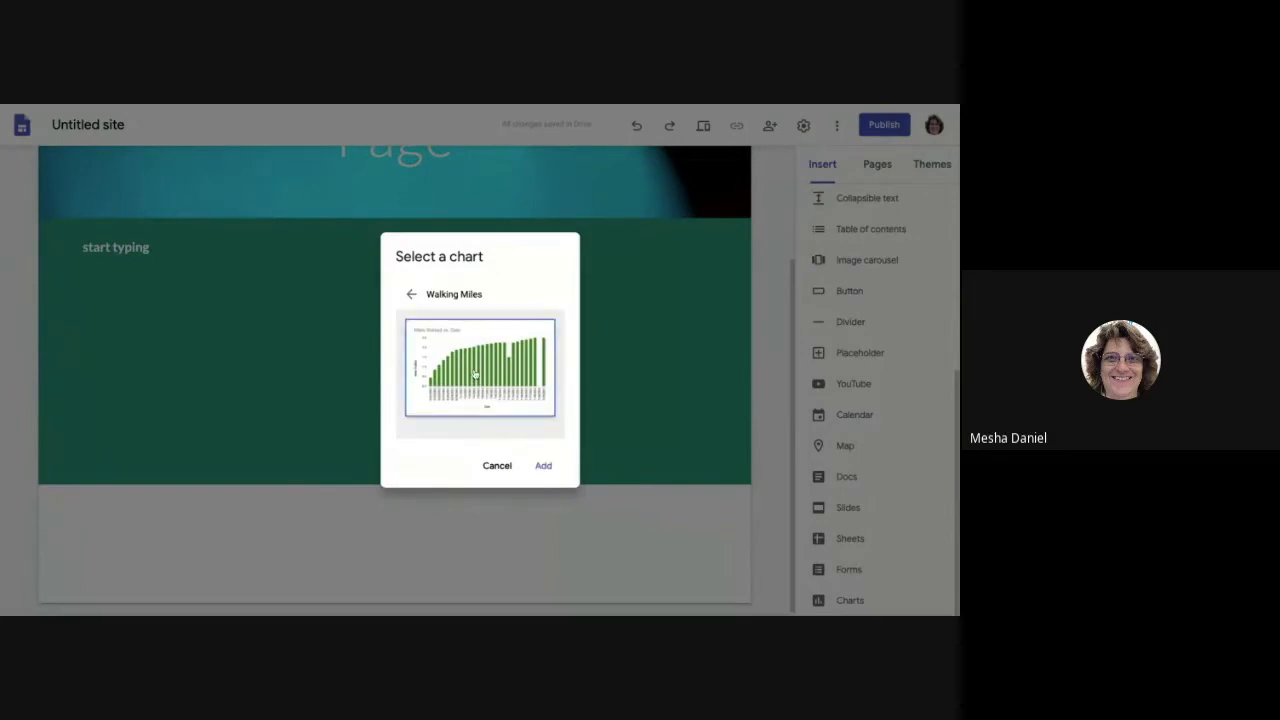
left_click(545, 466)
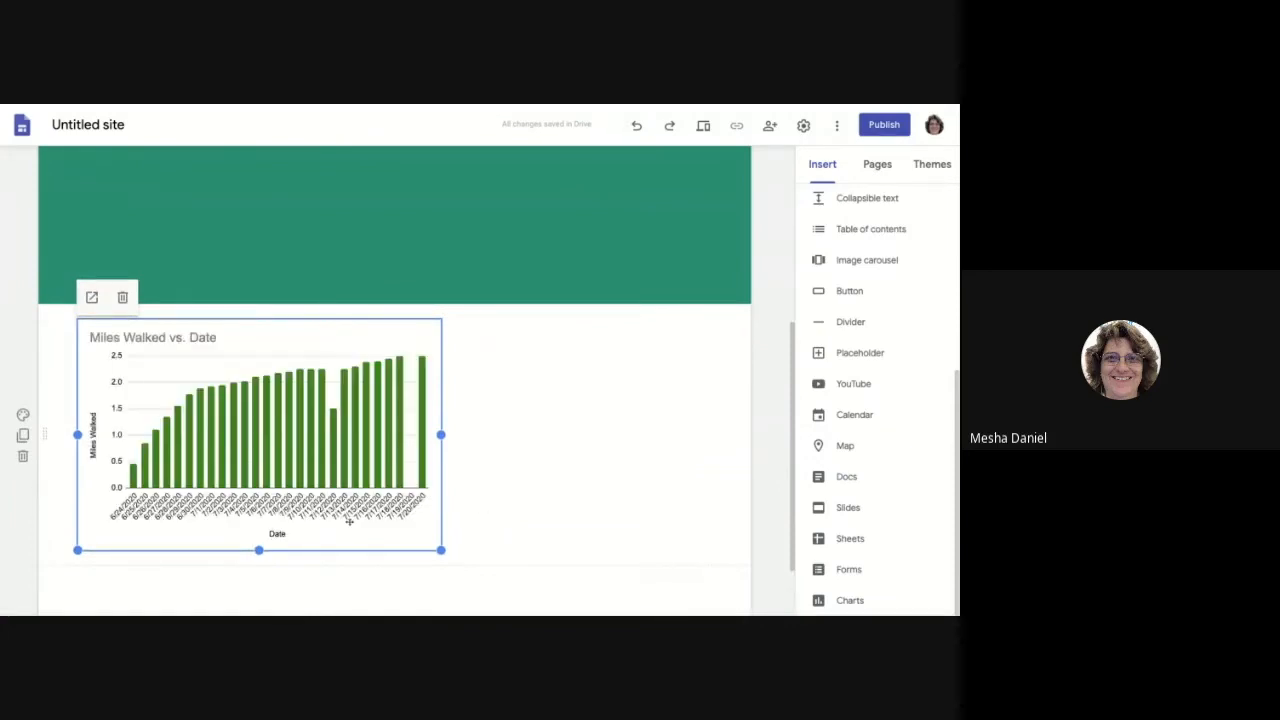
Step: Enlarge the embedded Miles Walked vs. Date chart and shift it toward the page centre
left_click_drag(442, 551, 557, 587)
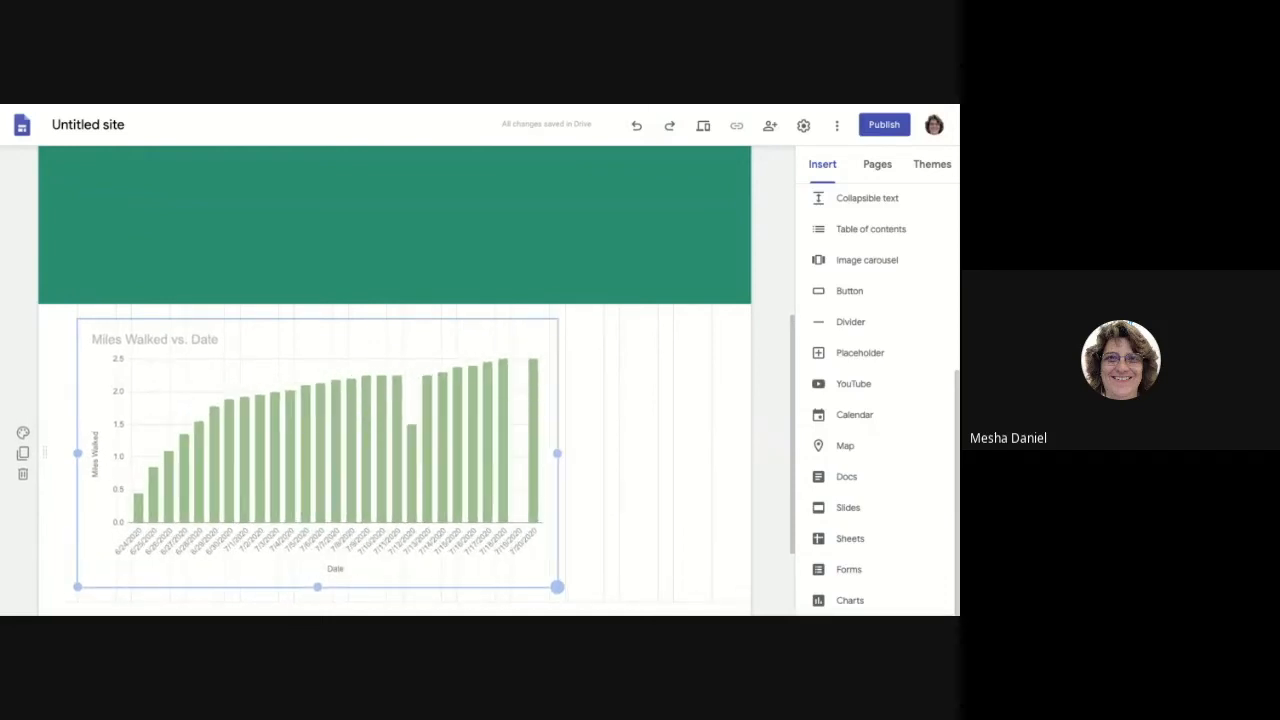
left_click_drag(557, 587, 563, 600)
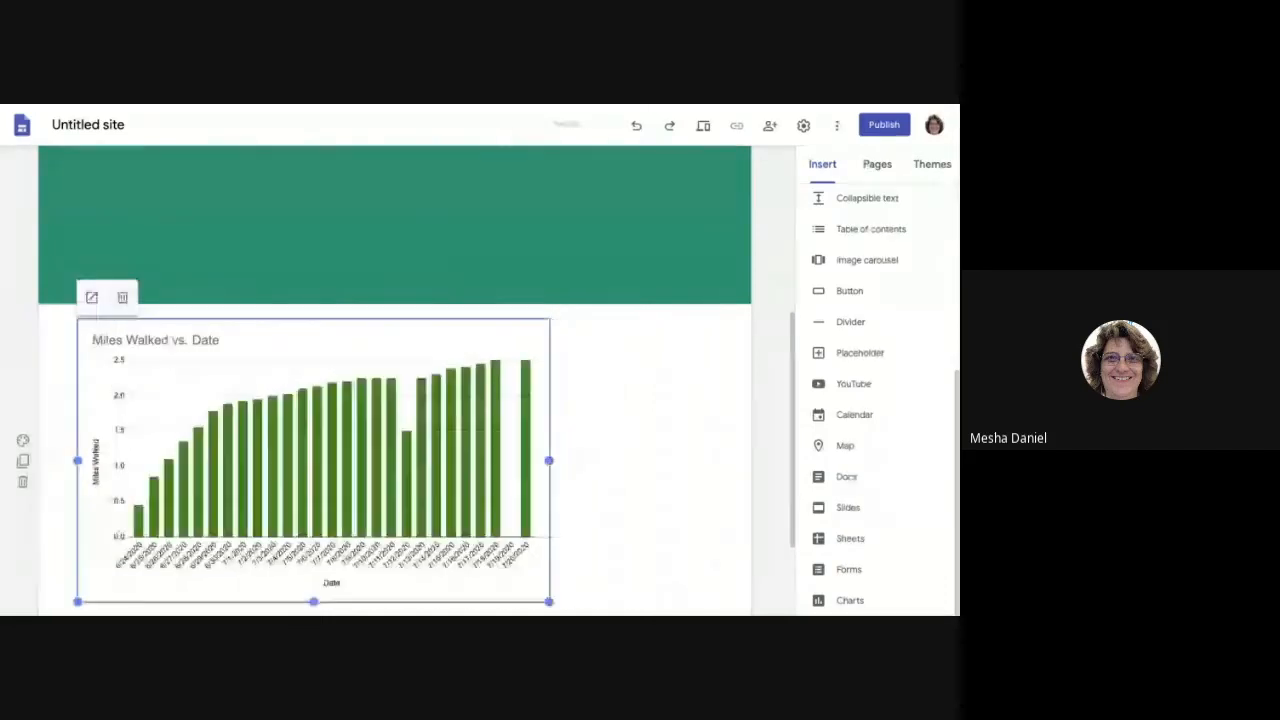
scroll(581, 426, "down", 2)
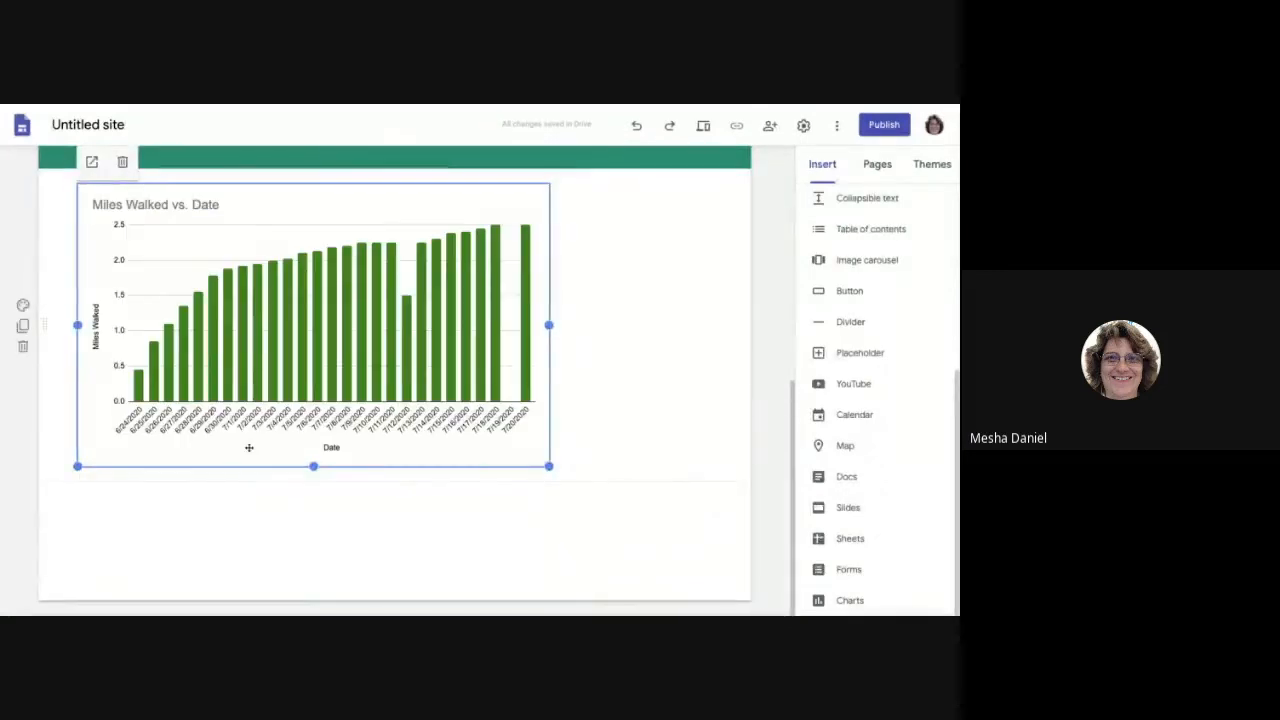
left_click_drag(217, 340, 218, 338)
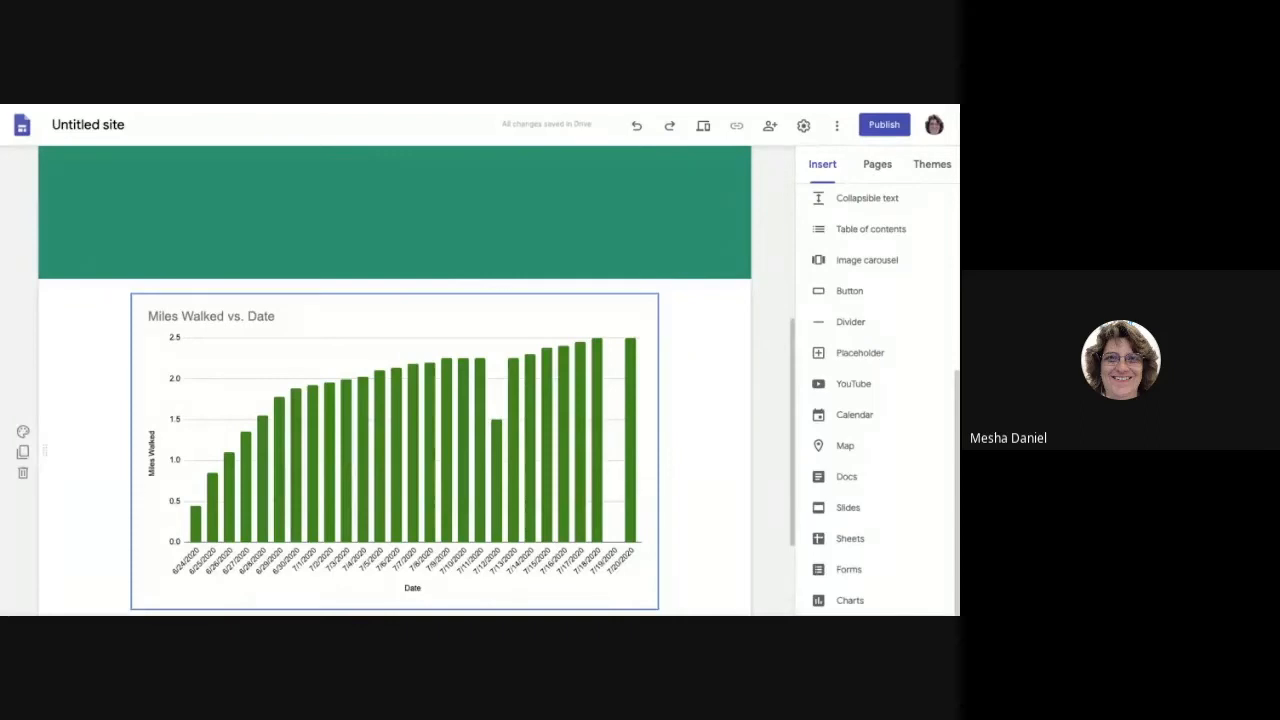
scroll(380, 430, "up", 1)
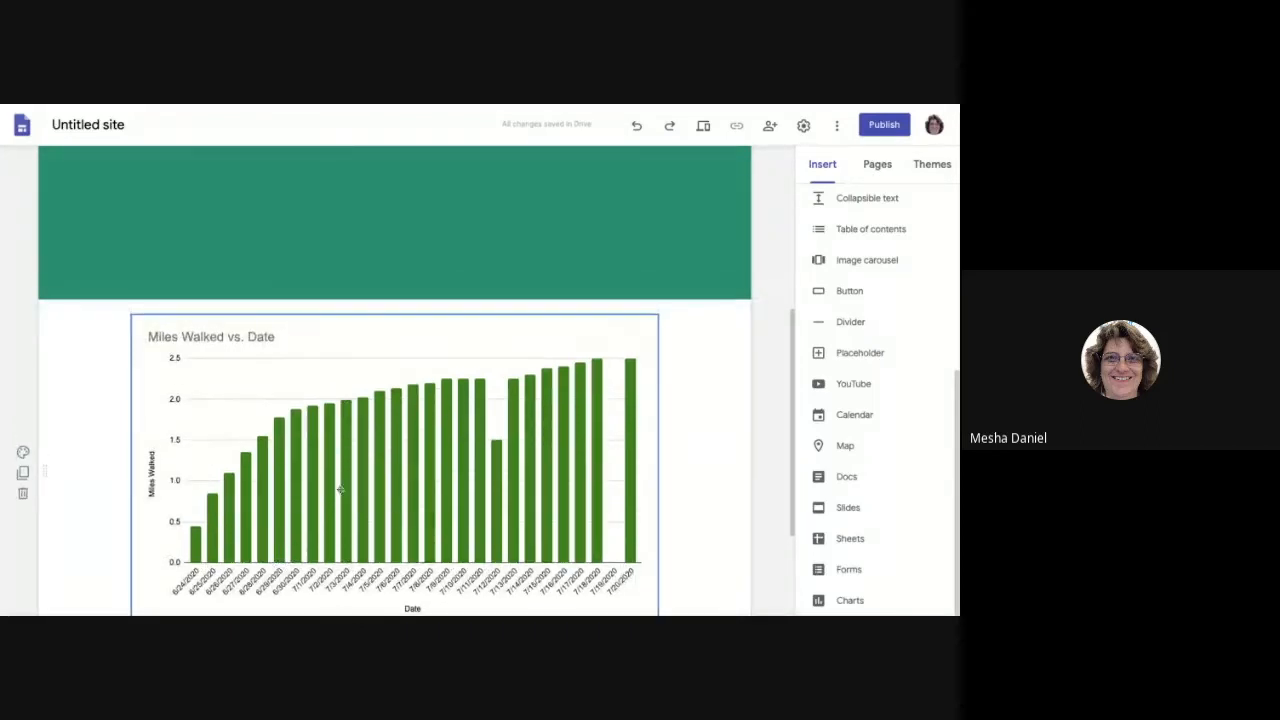
scroll(380, 493, "down", 1)
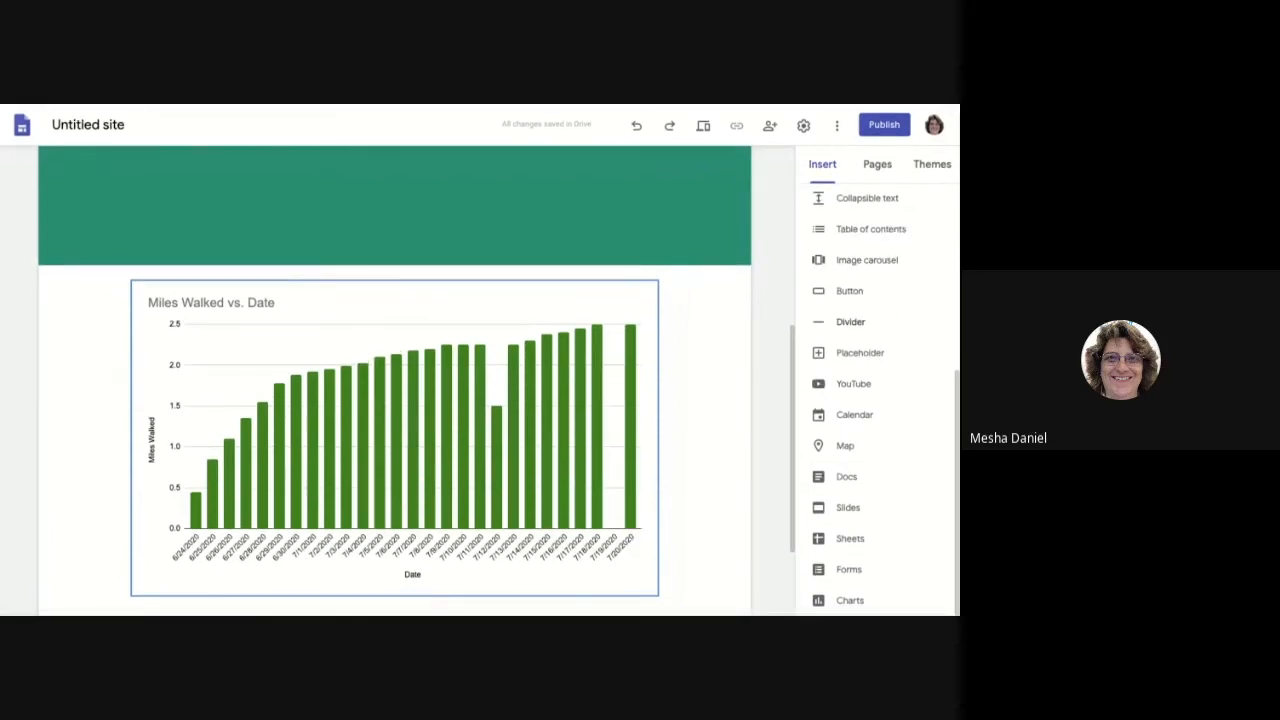
Step: Create a new page named 'Page 1' from the Pages list
left_click(878, 168)
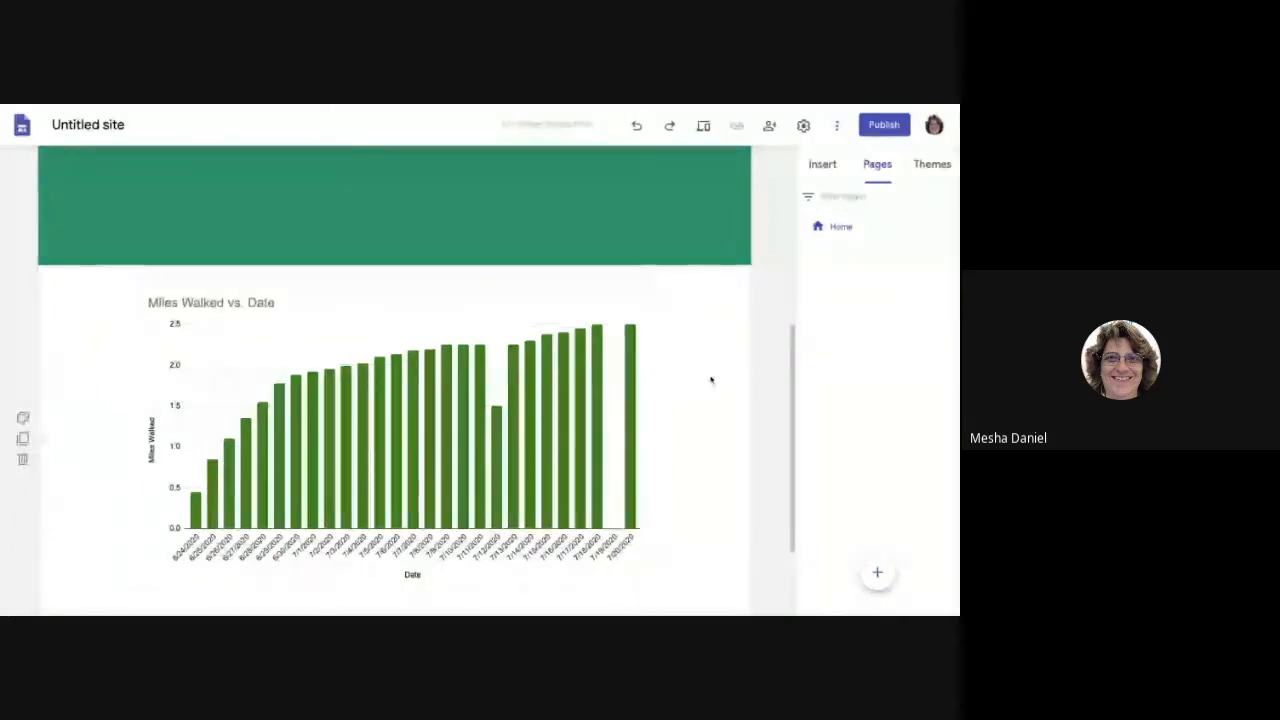
scroll(680, 414, "down", 1)
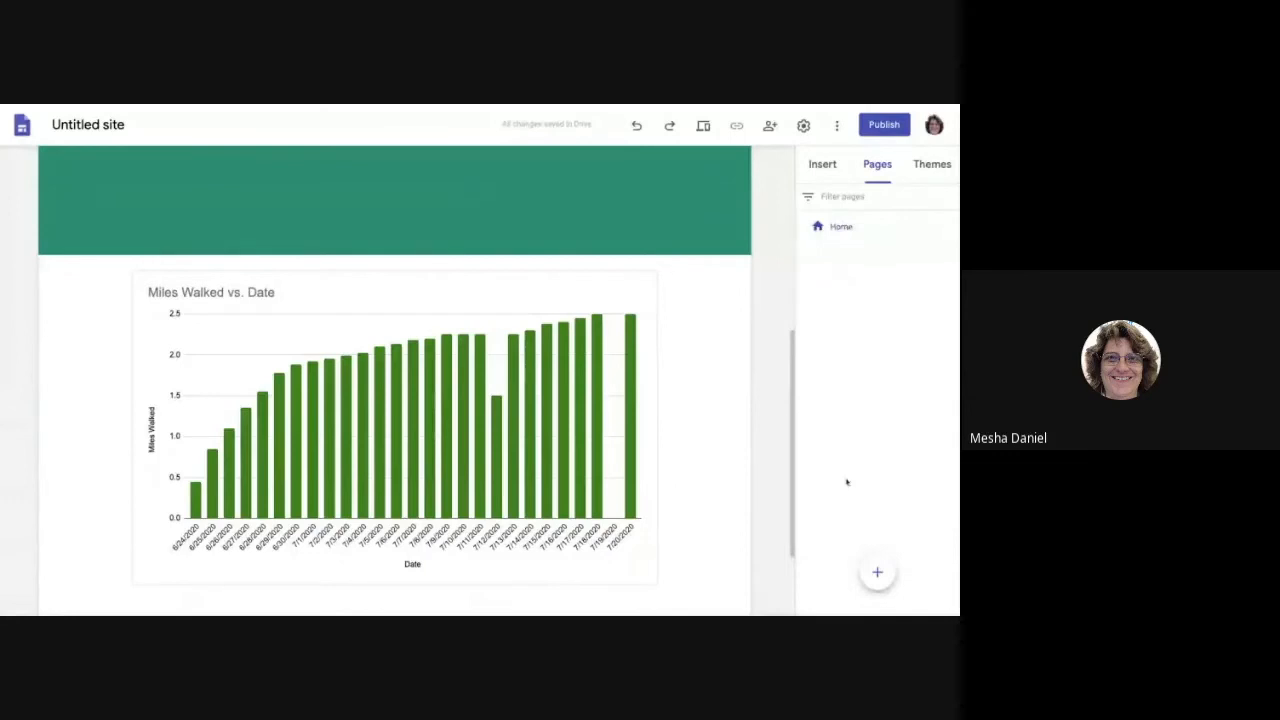
mouse_move(880, 575)
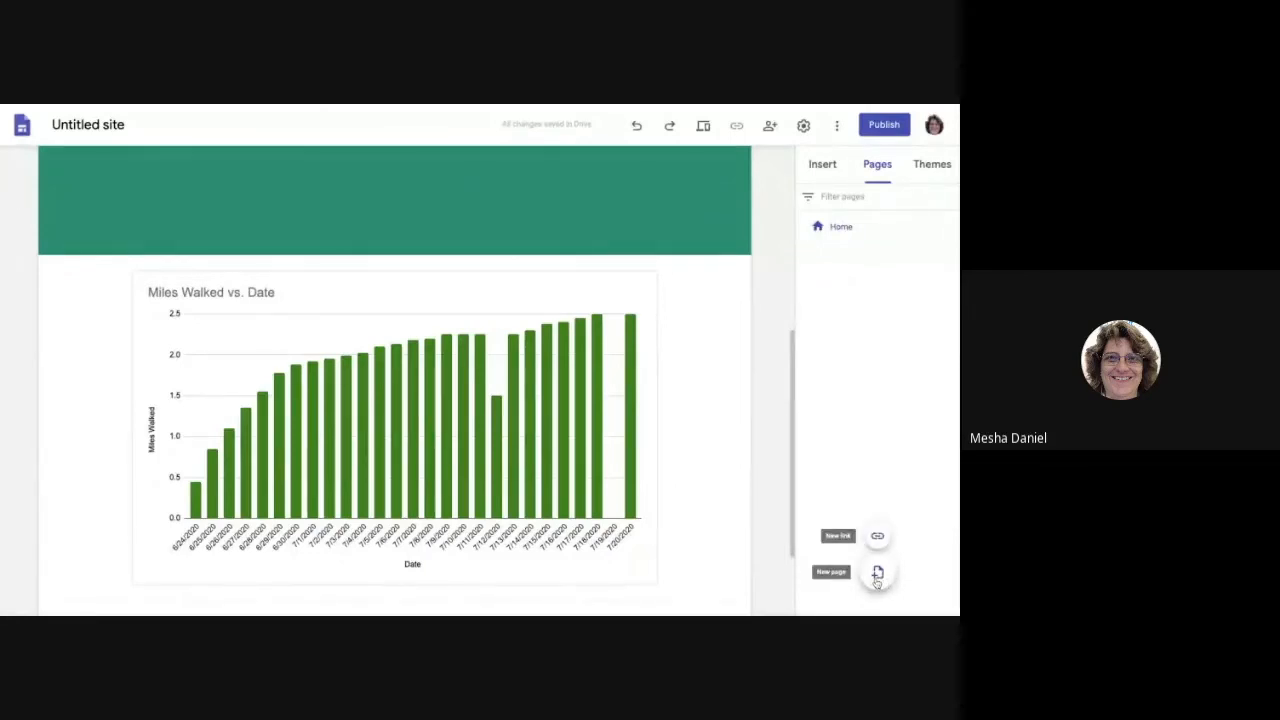
left_click(878, 575)
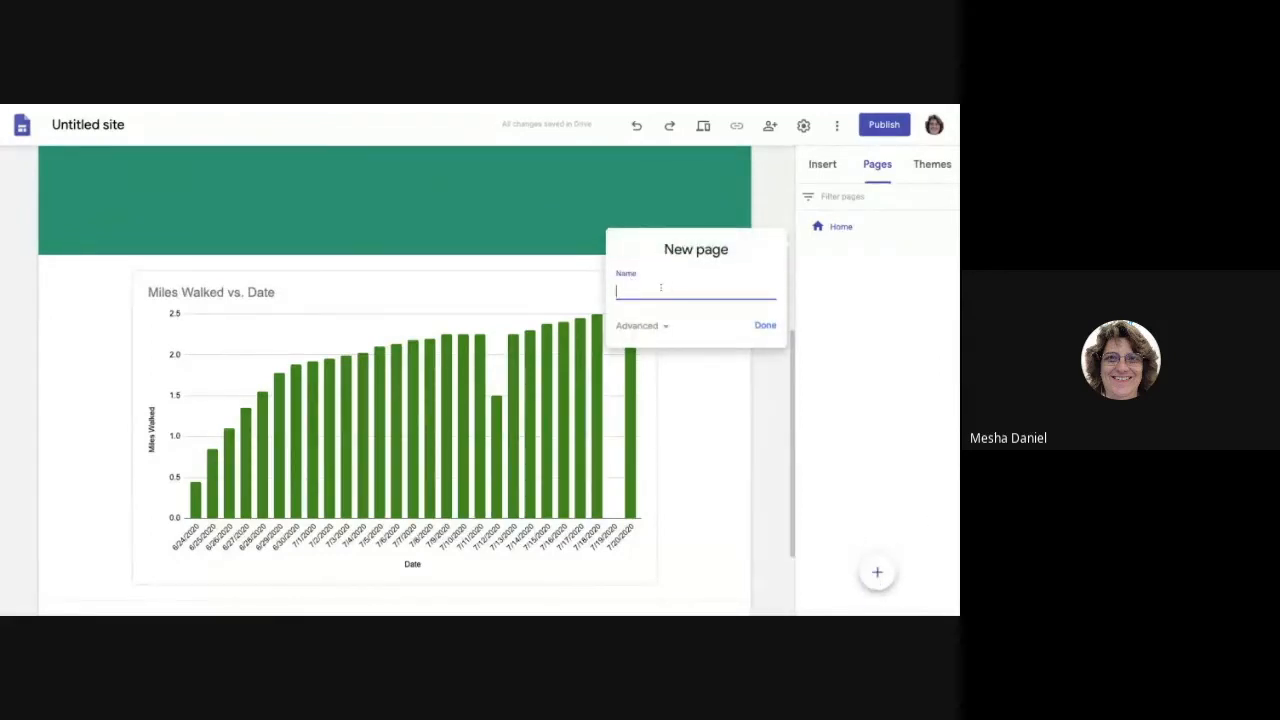
type("Page 1")
left_click(765, 325)
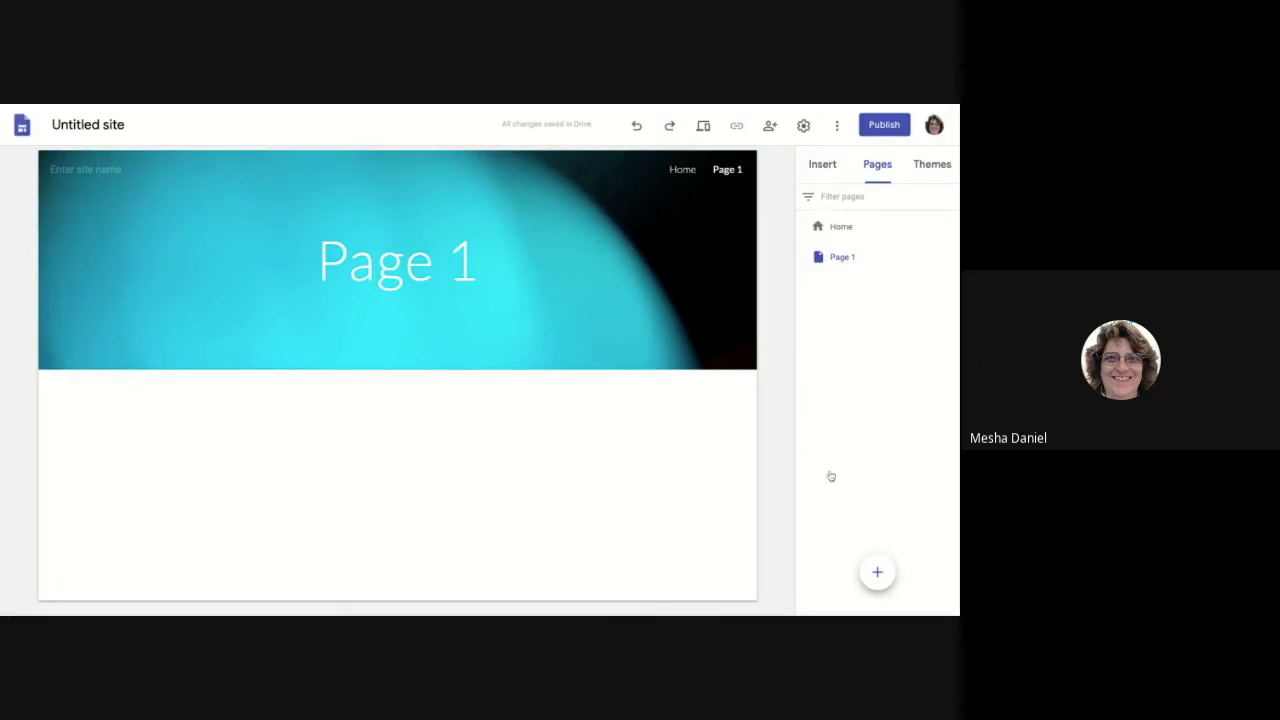
mouse_move(311, 195)
Step: Add a new page 'Page 1.5' and drag it under Page 1 as a subpage
left_click(950, 257)
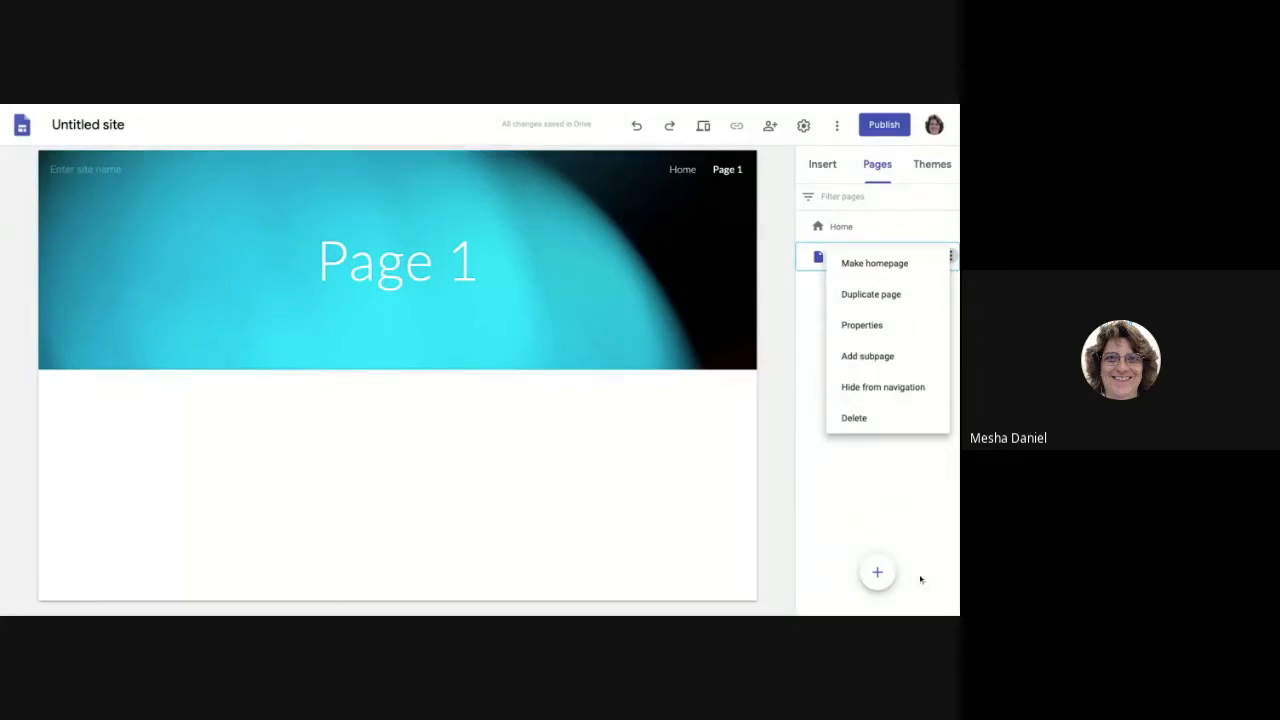
left_click(880, 574)
left_click(878, 573)
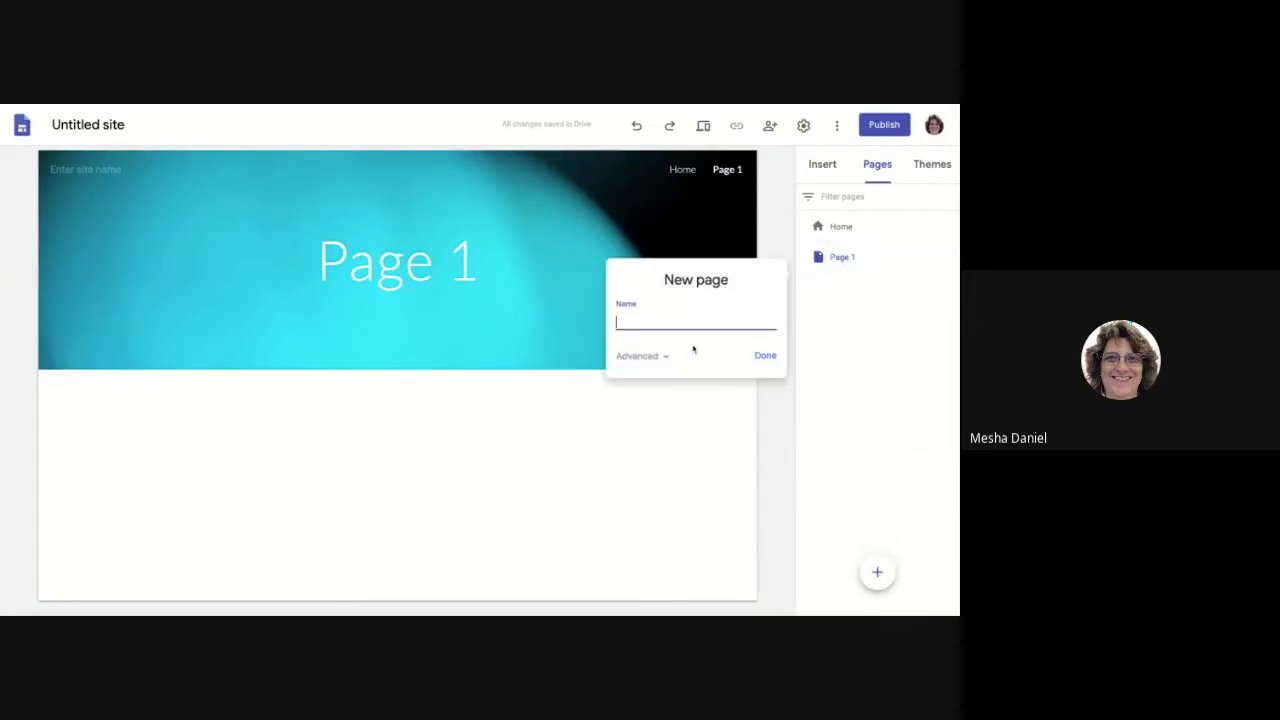
type("Page 1.5")
left_click(765, 357)
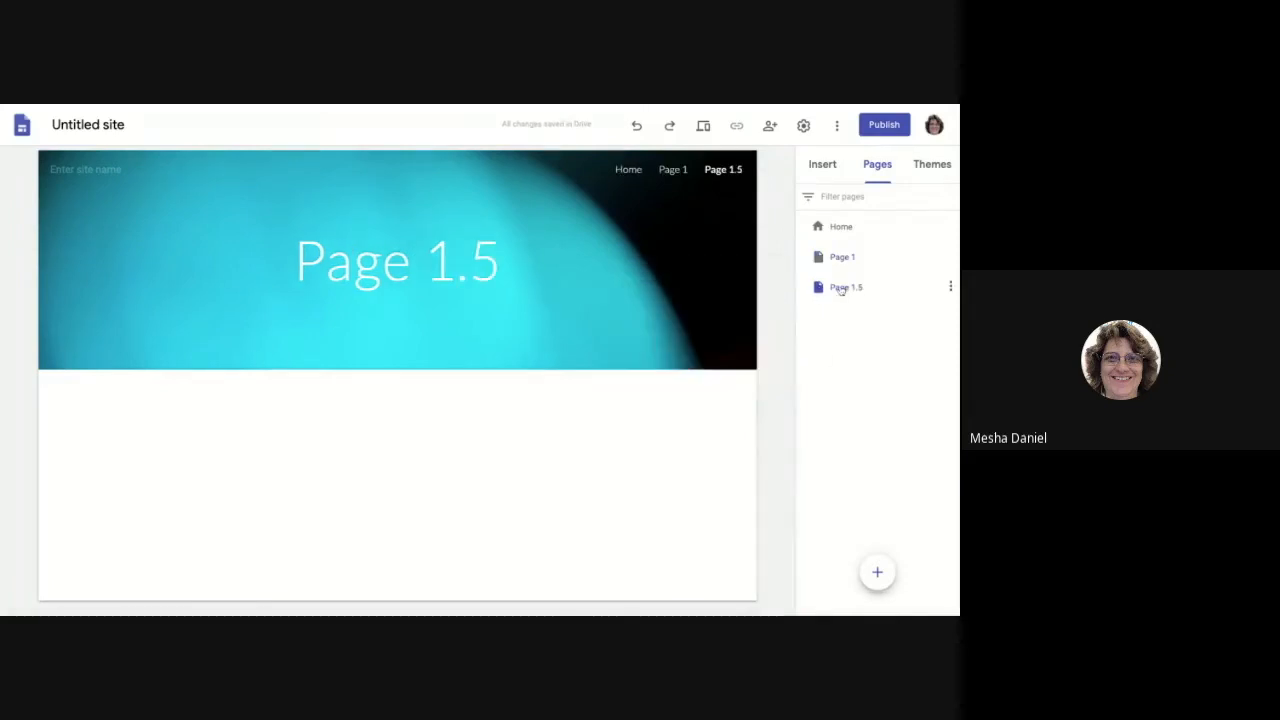
left_click_drag(840, 289, 880, 272)
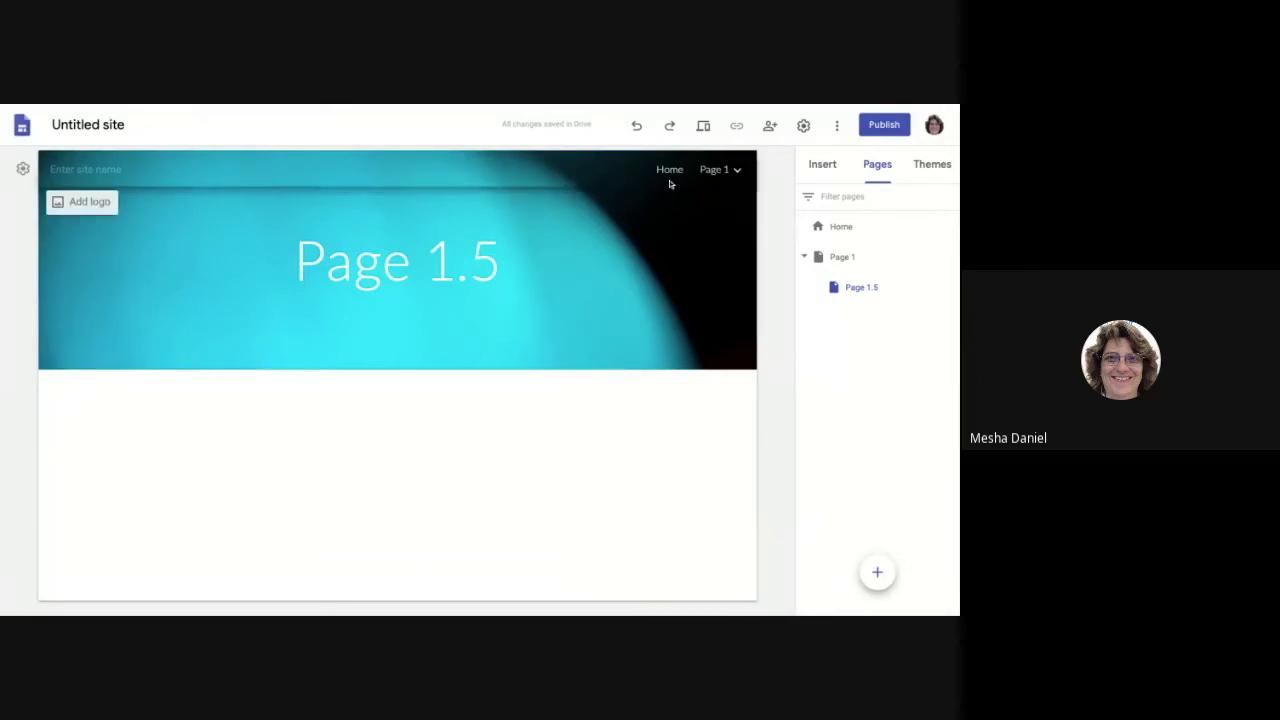
mouse_move(722, 181)
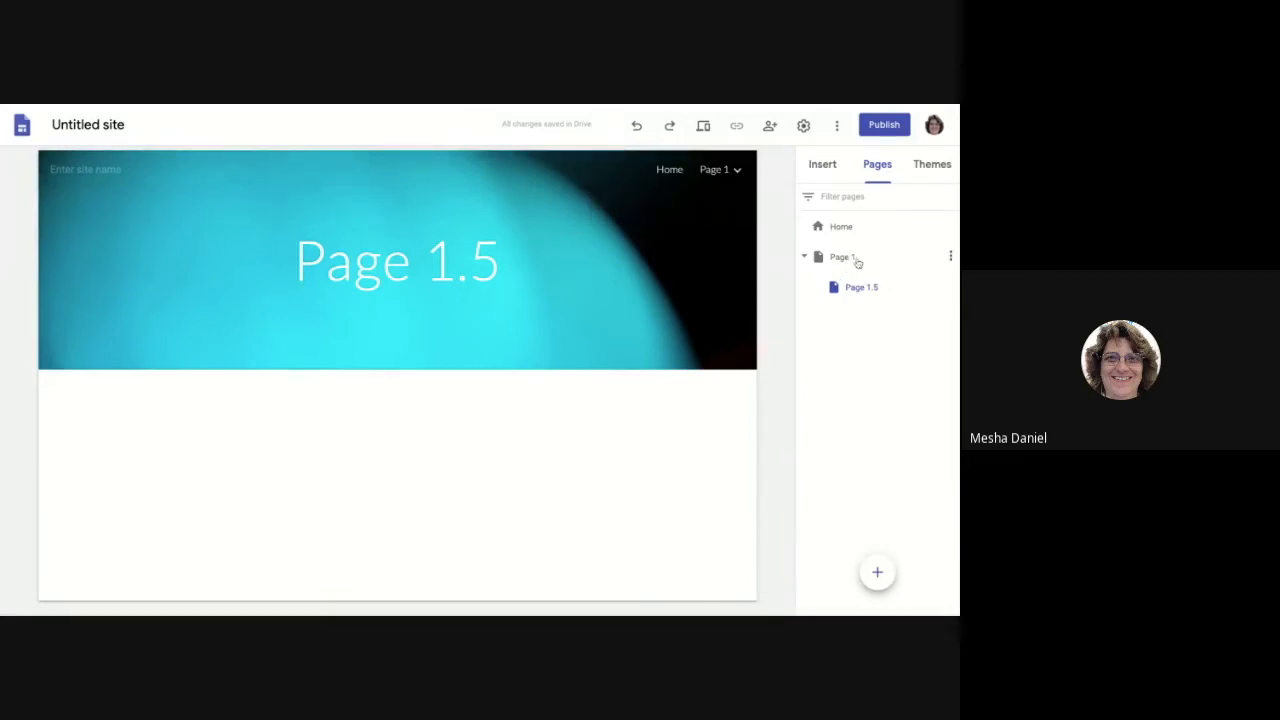
left_click(951, 257)
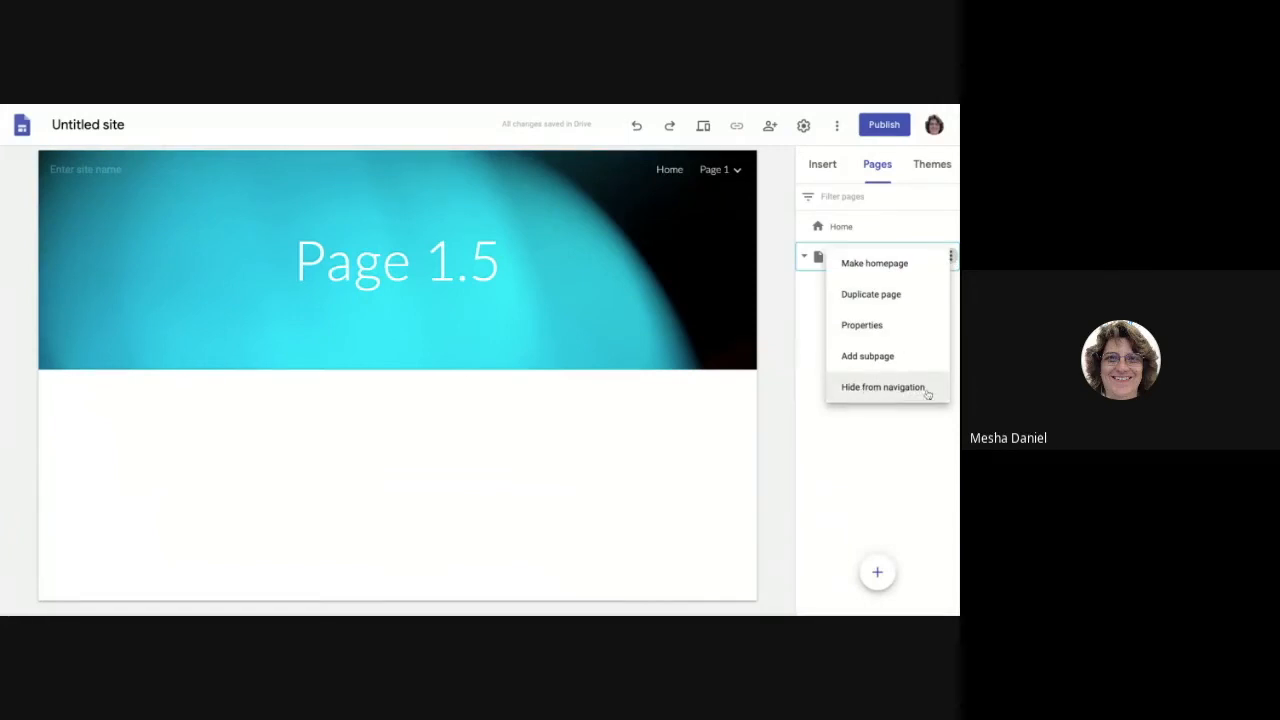
left_click(884, 388)
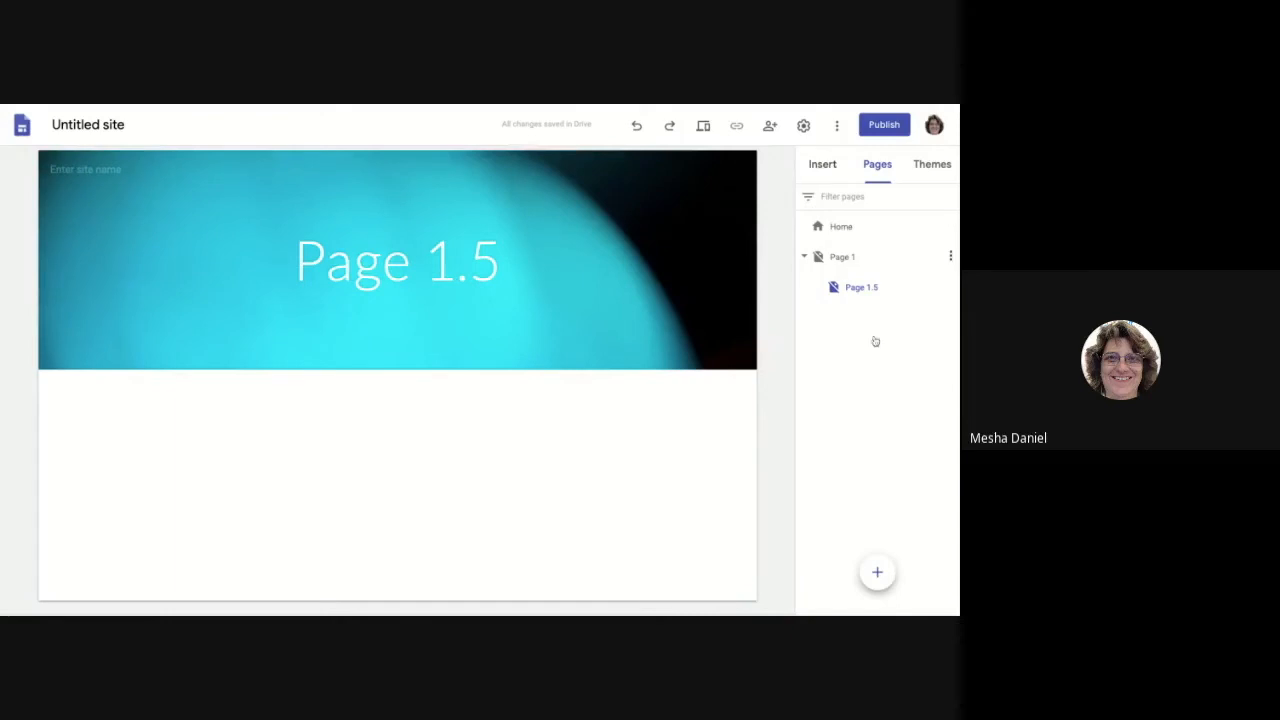
left_click(950, 256)
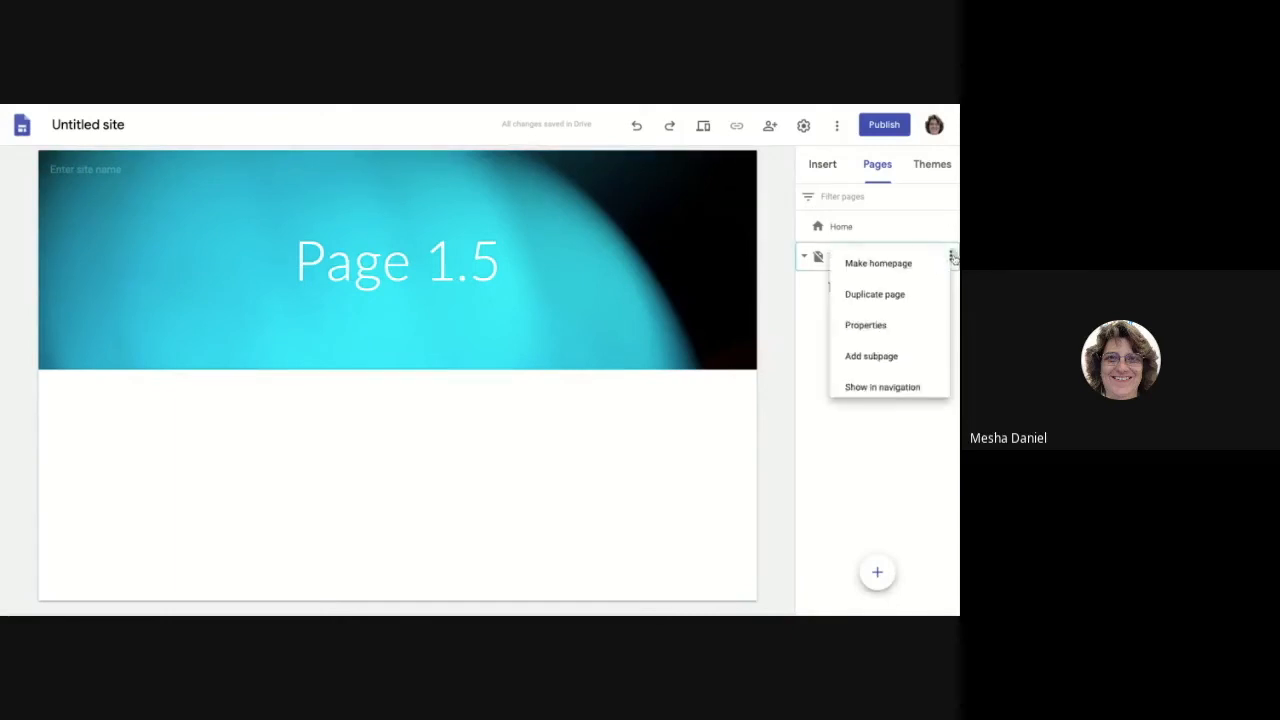
left_click(878, 388)
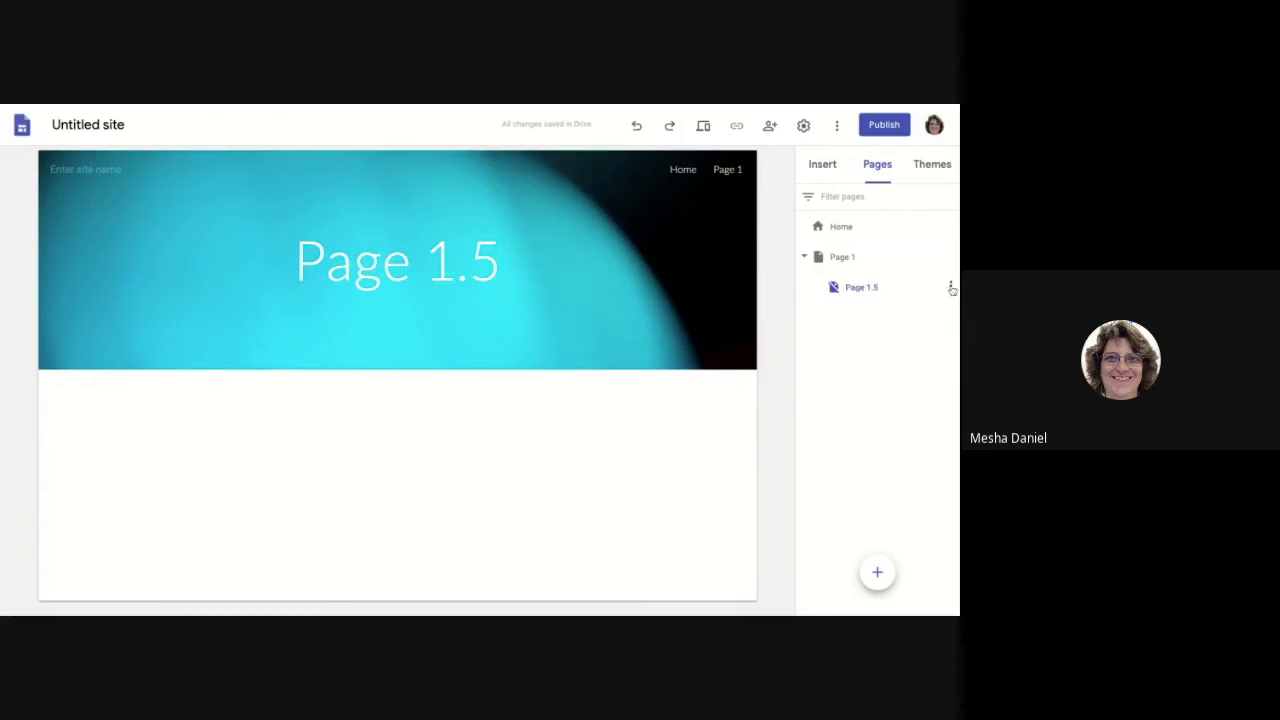
left_click(951, 287)
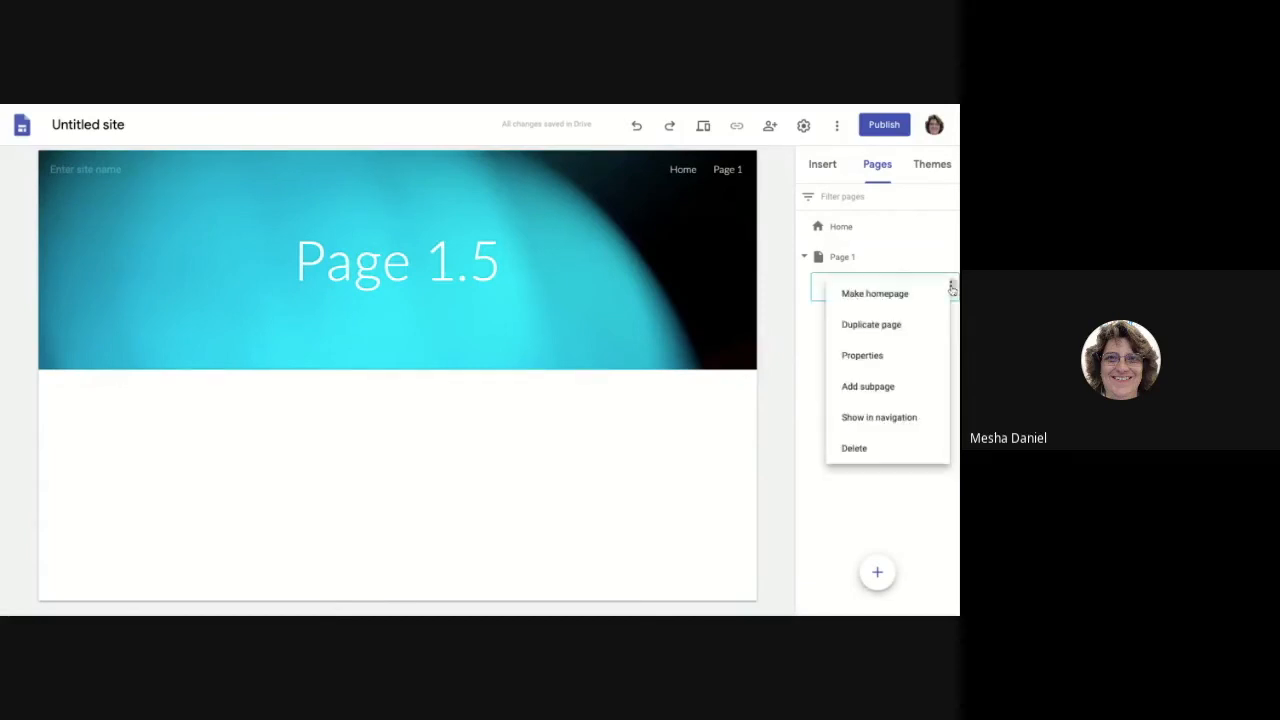
left_click(887, 424)
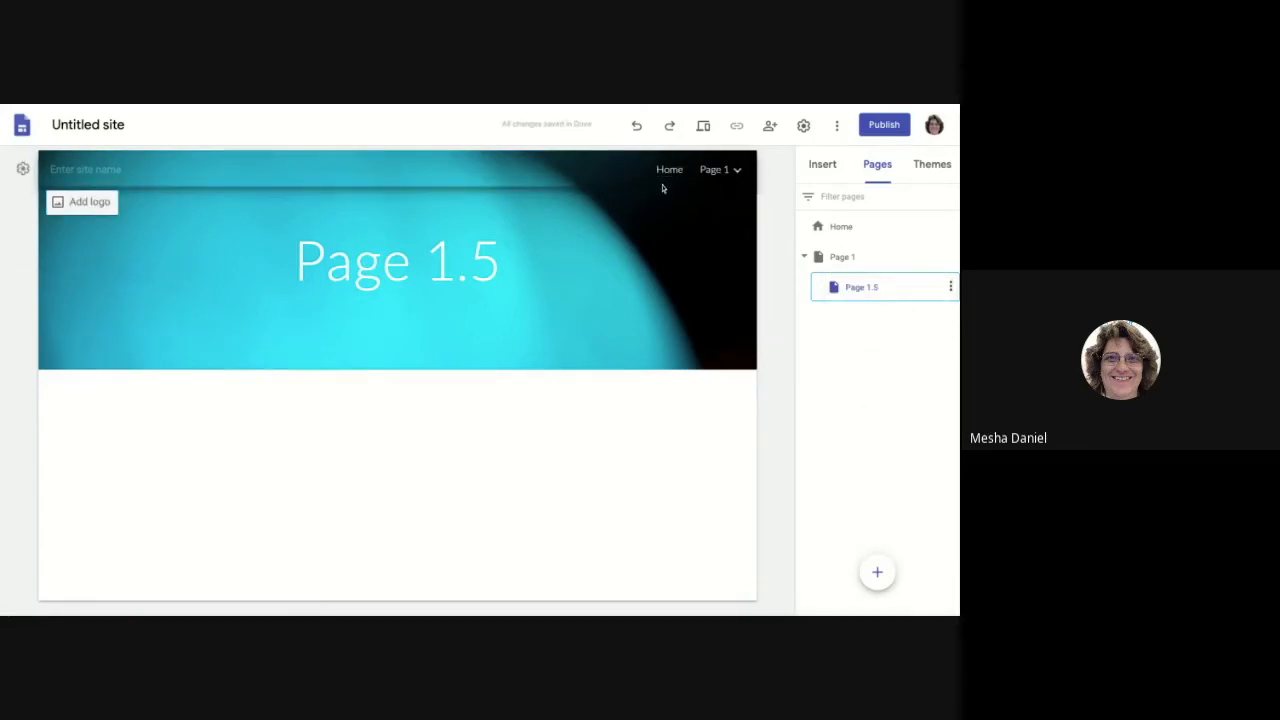
mouse_move(709, 172)
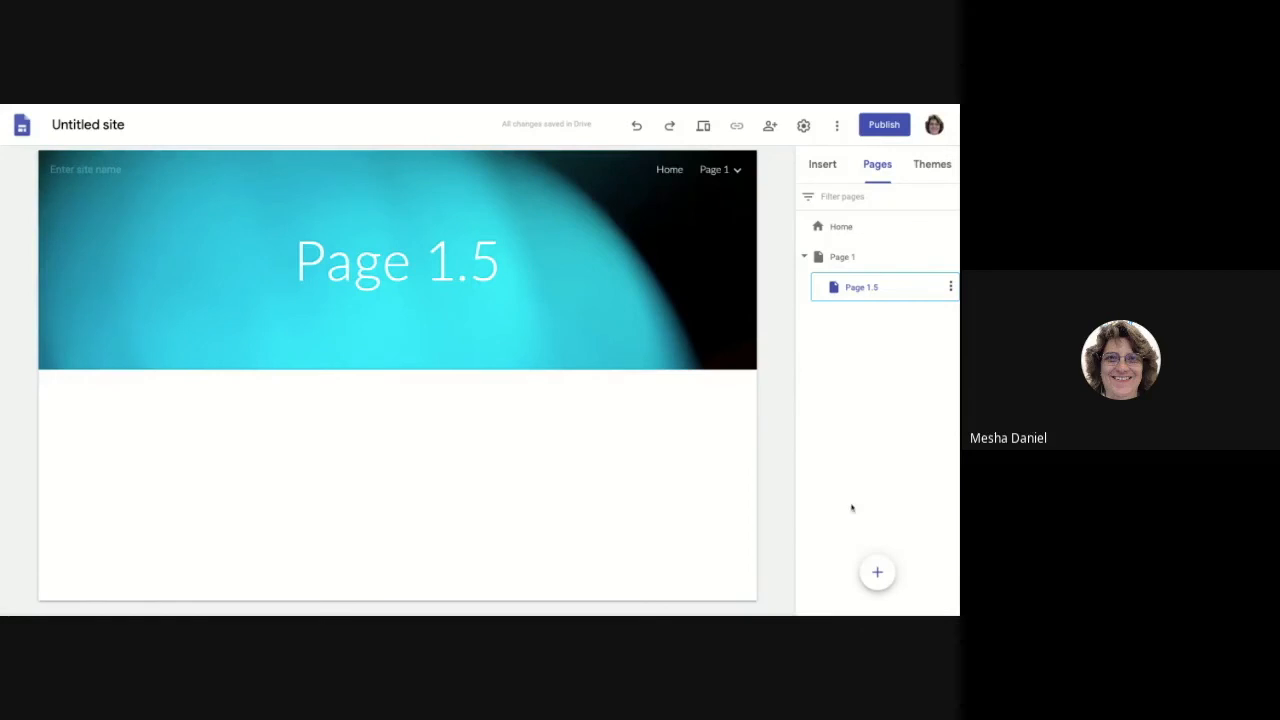
Step: Add a new page 'Page 2' and move it to top level after Page 1
mouse_move(878, 574)
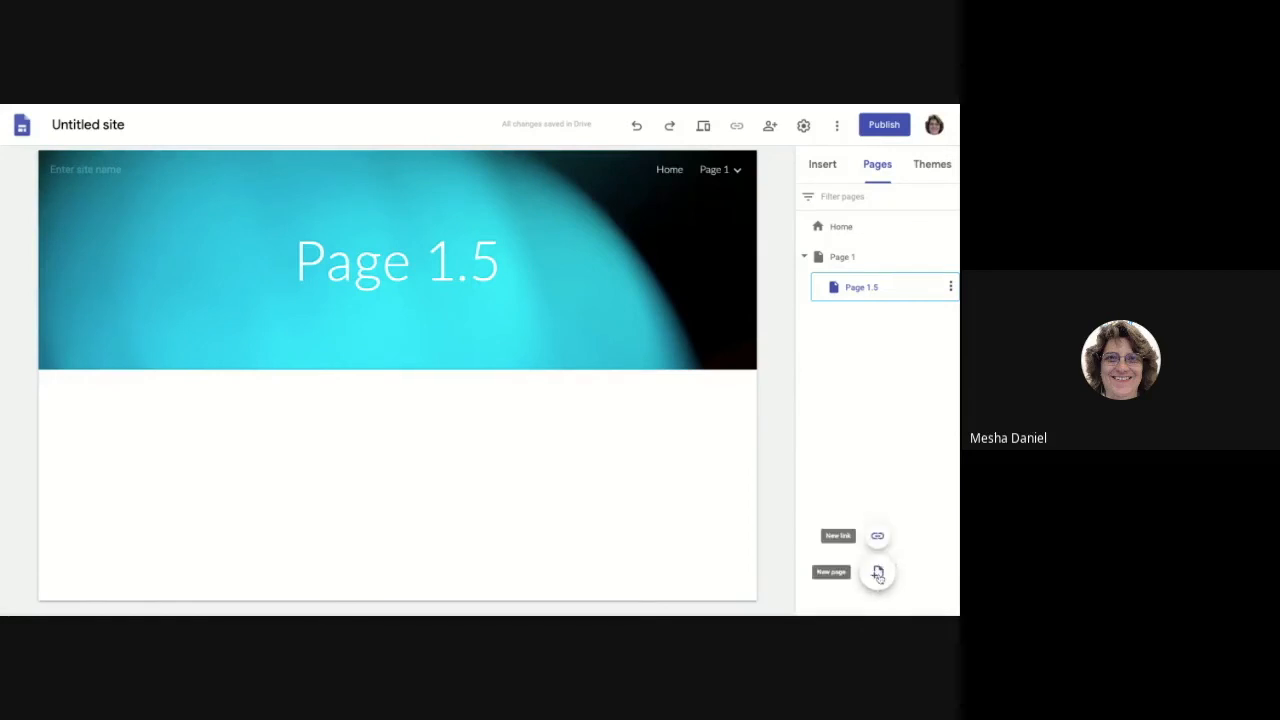
left_click(878, 574)
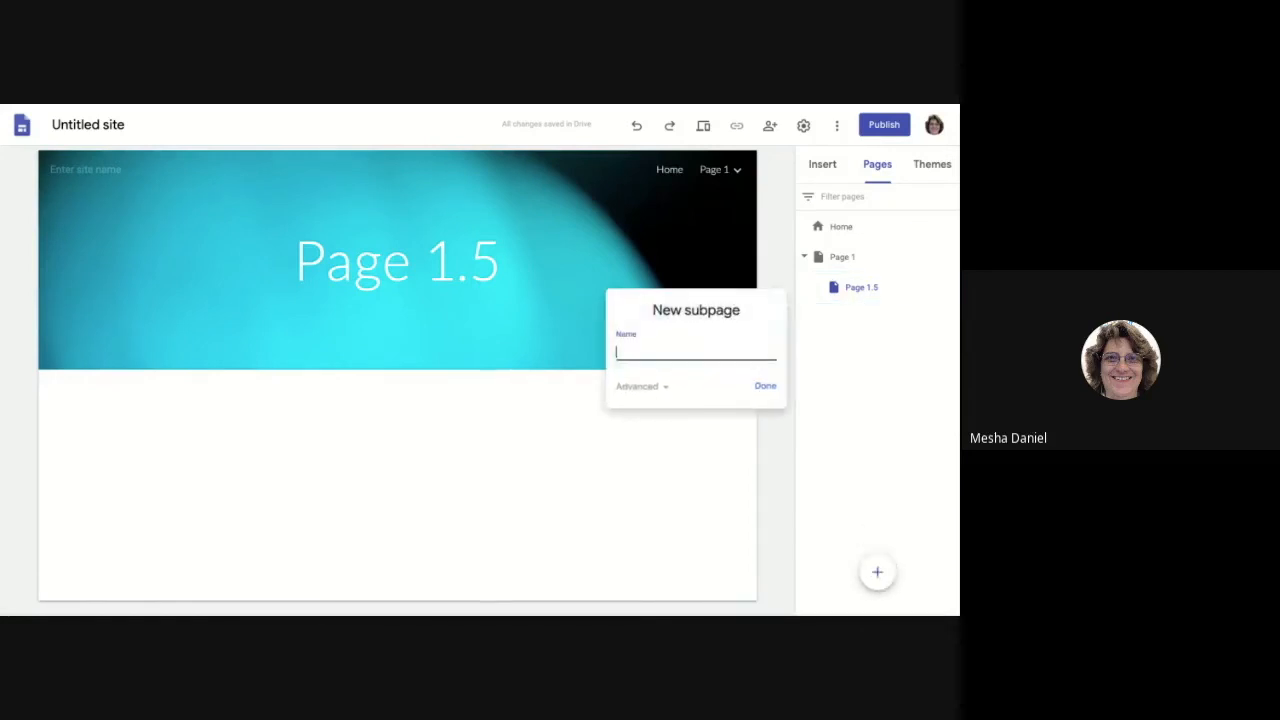
type("Page 2")
key("Return")
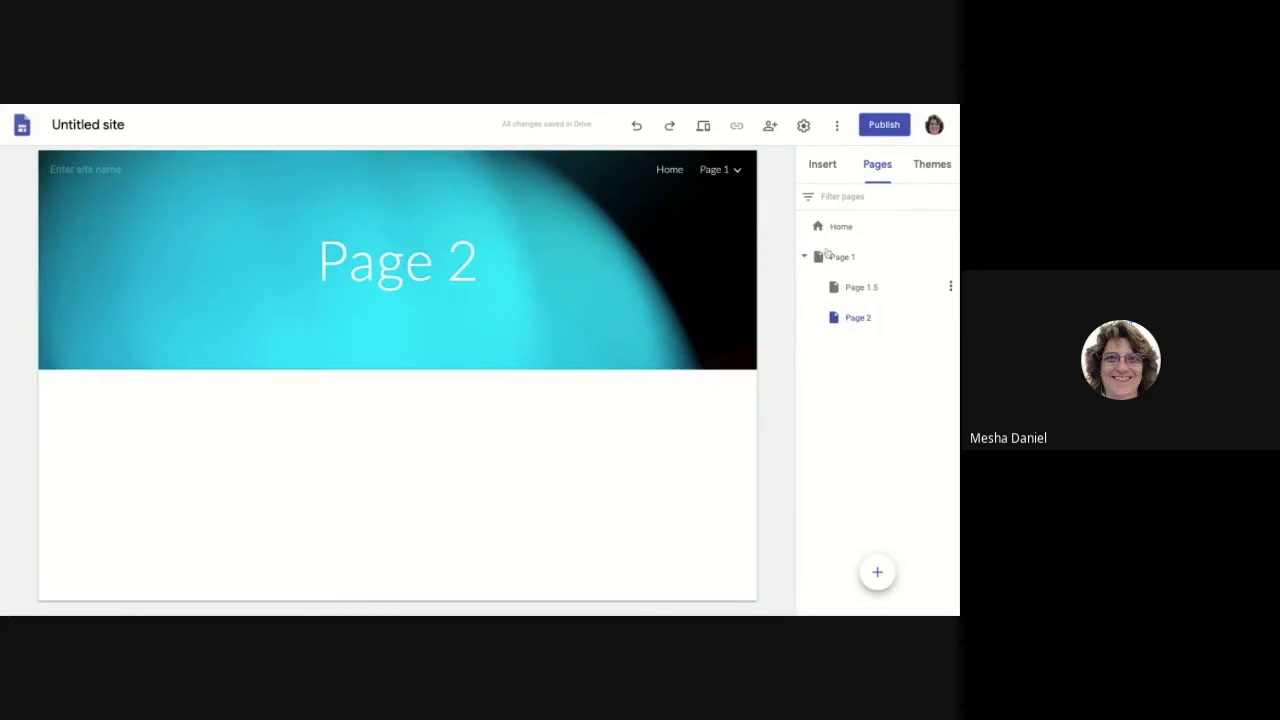
left_click(734, 172)
left_click_drag(858, 317, 830, 345)
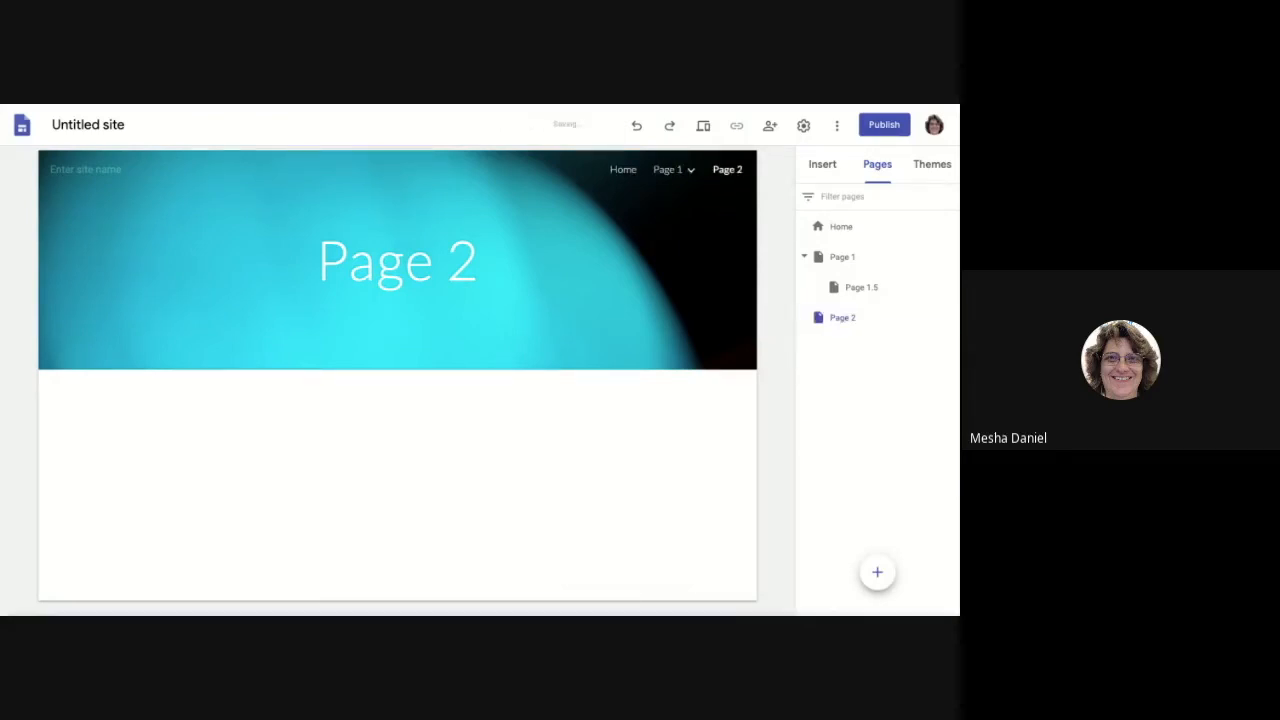
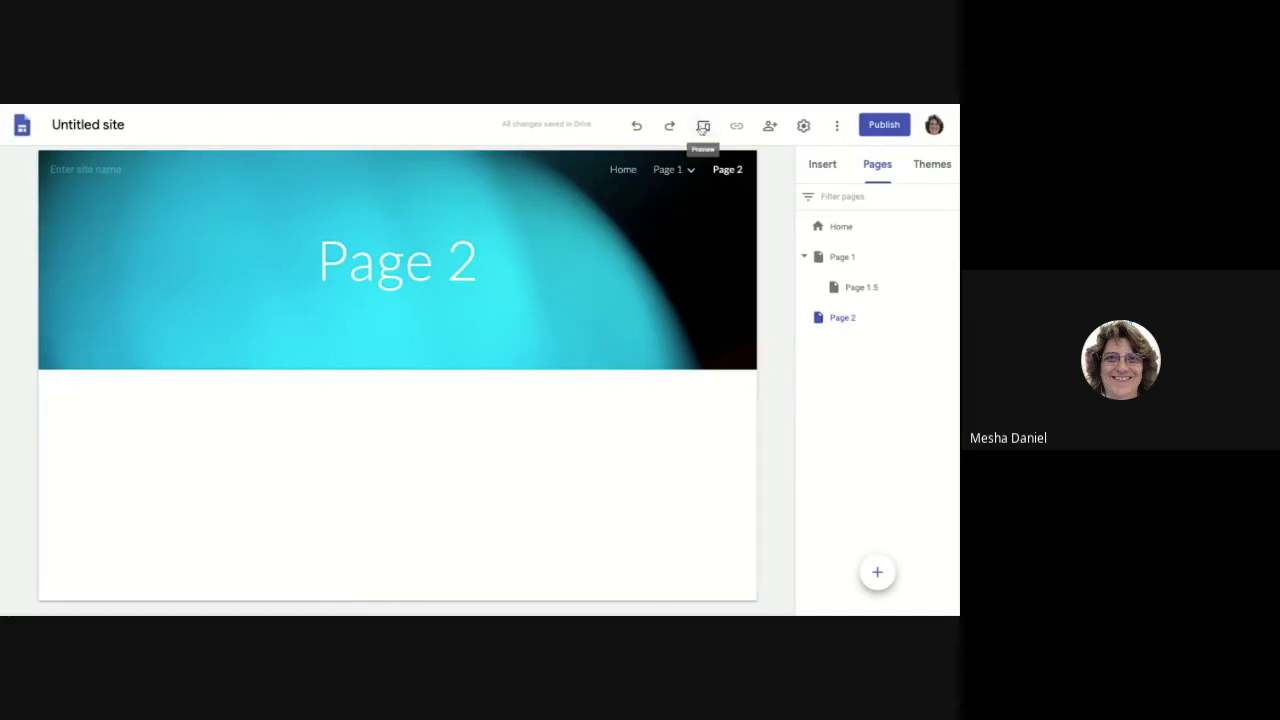
Step: Preview the site as visitors see it, starting on Page 2
left_click(703, 126)
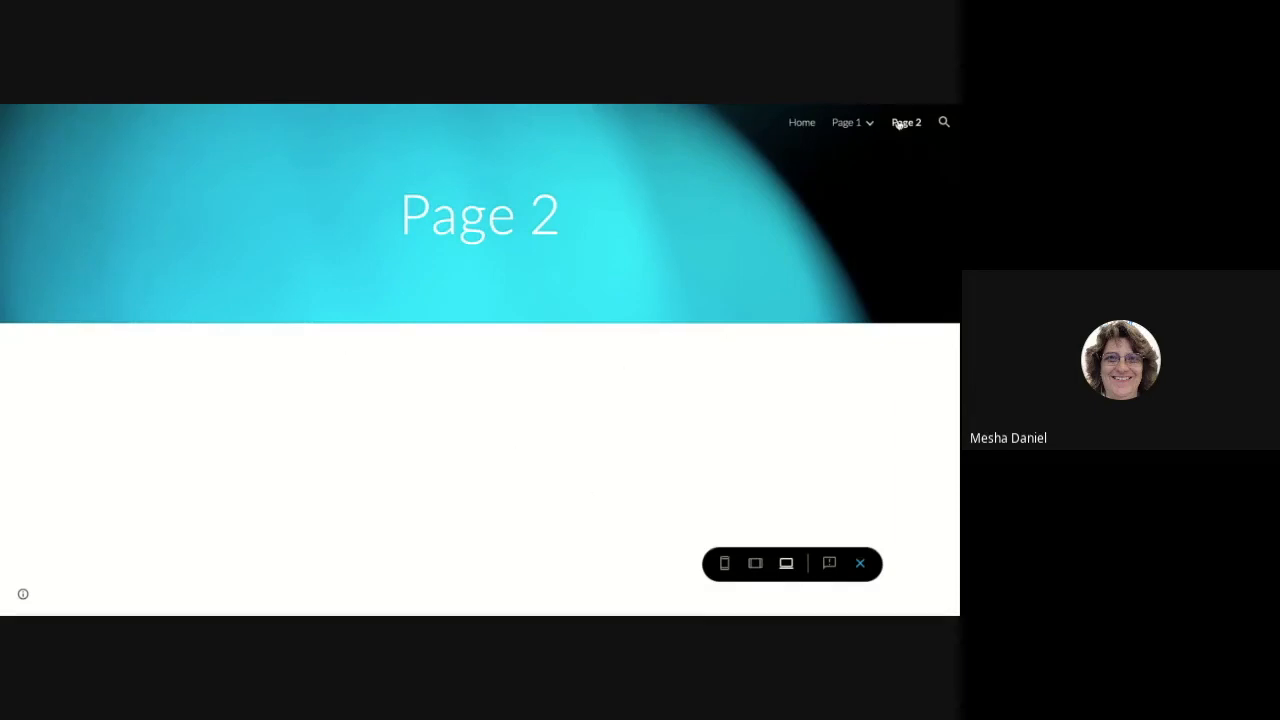
Step: Visit Page 1 and Home, check phone, tablet and desktop widths, then exit preview
left_click(848, 122)
left_click(806, 122)
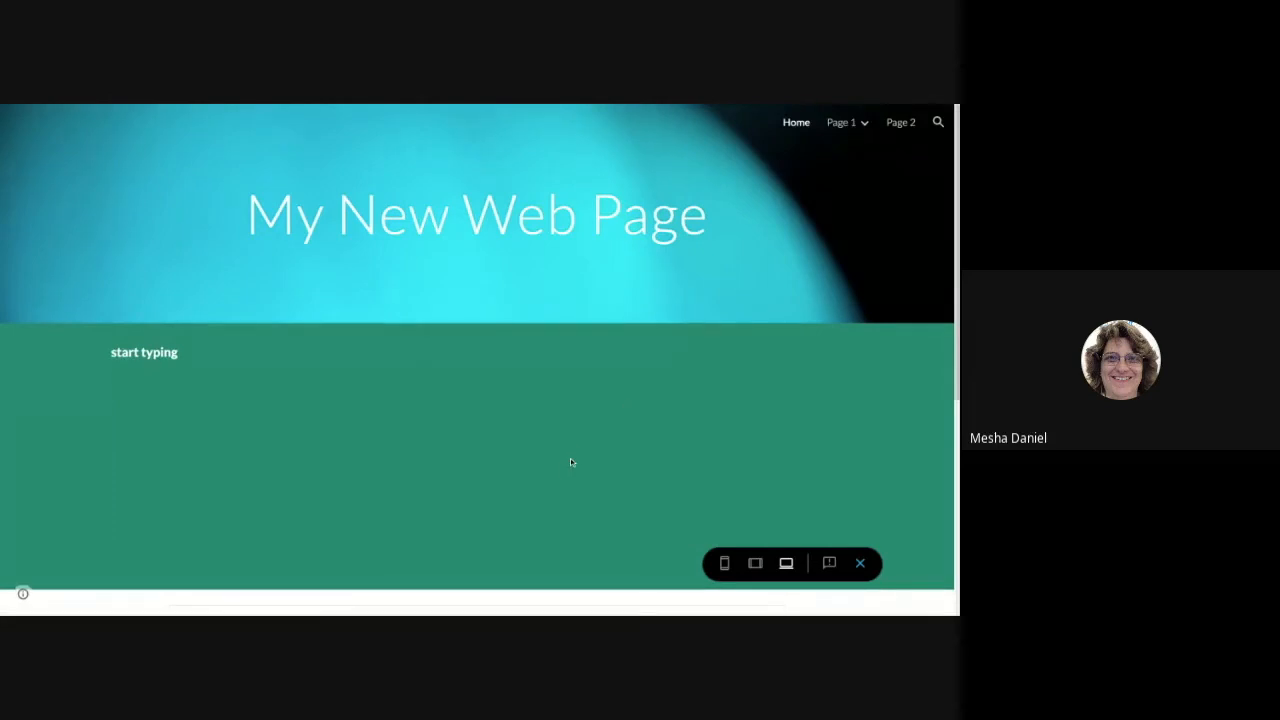
mouse_move(845, 127)
left_click(725, 565)
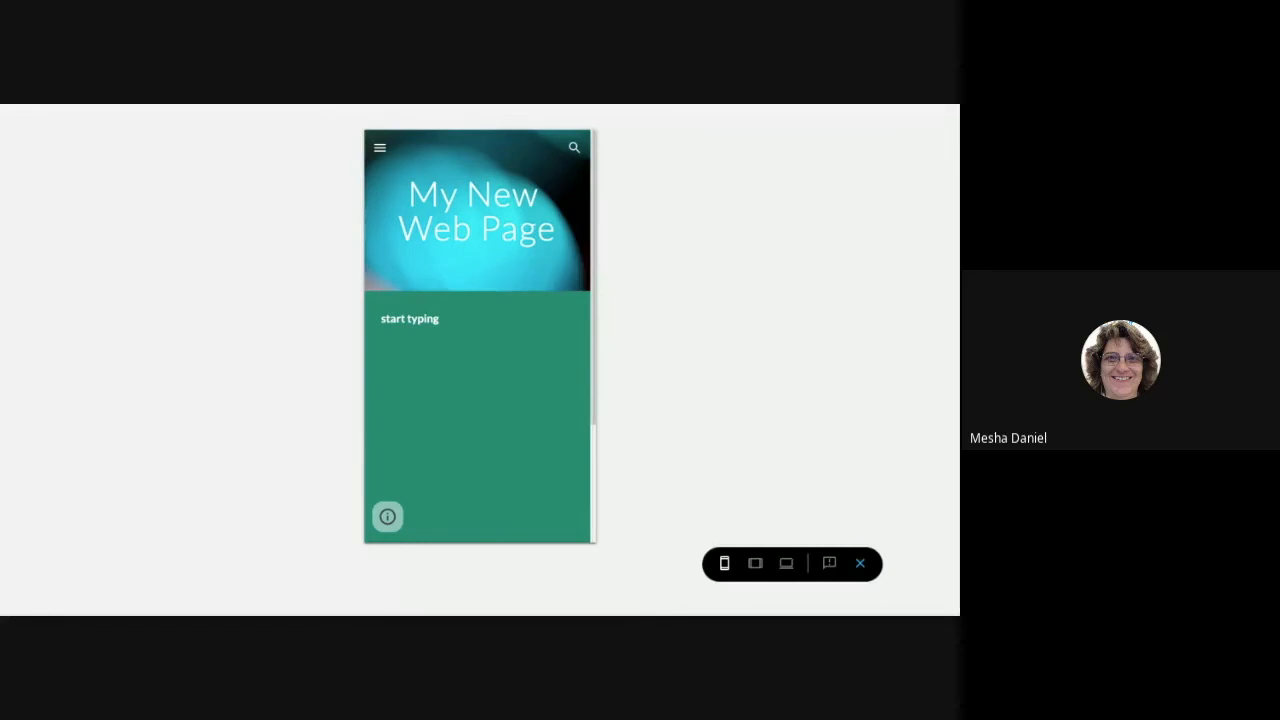
left_click(755, 563)
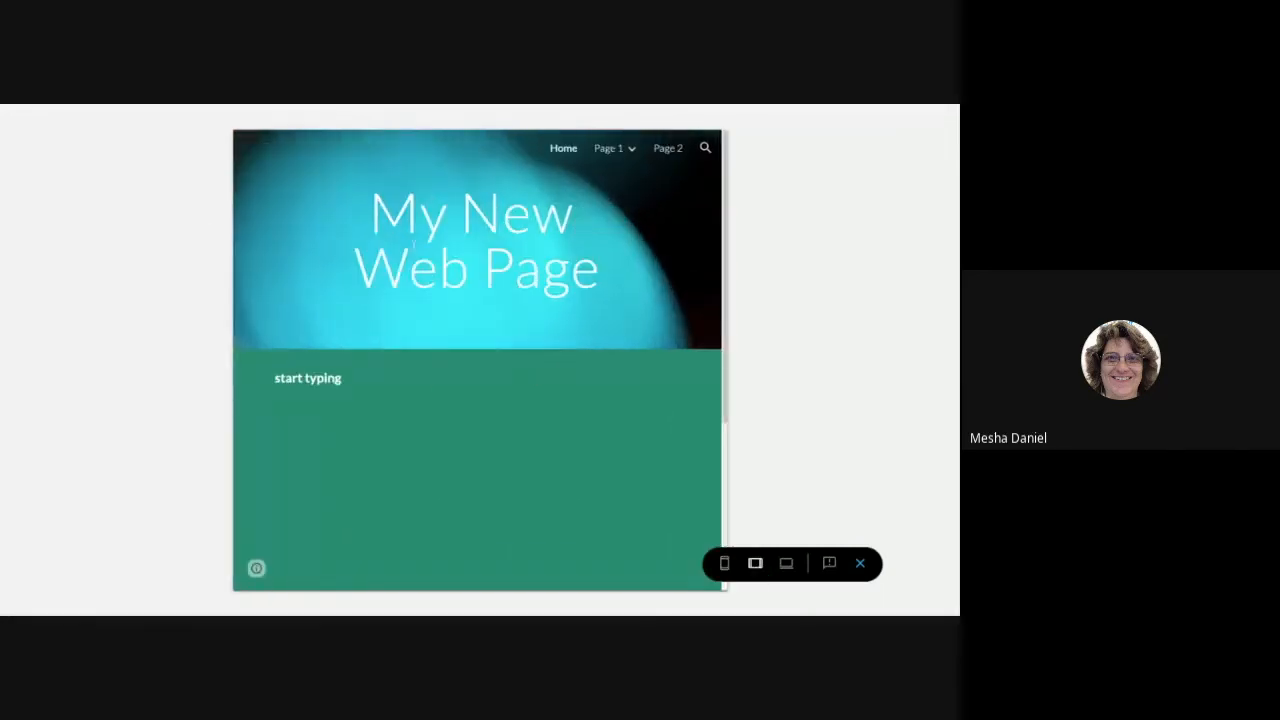
left_click(787, 564)
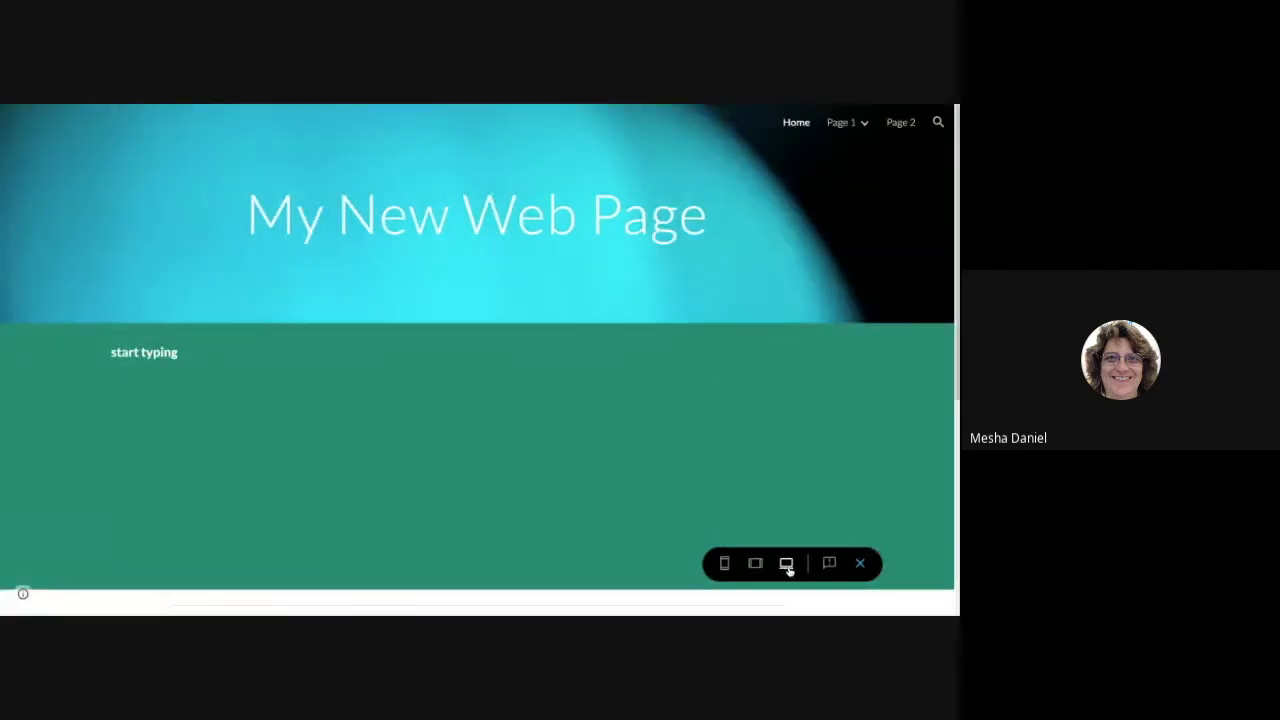
left_click(861, 565)
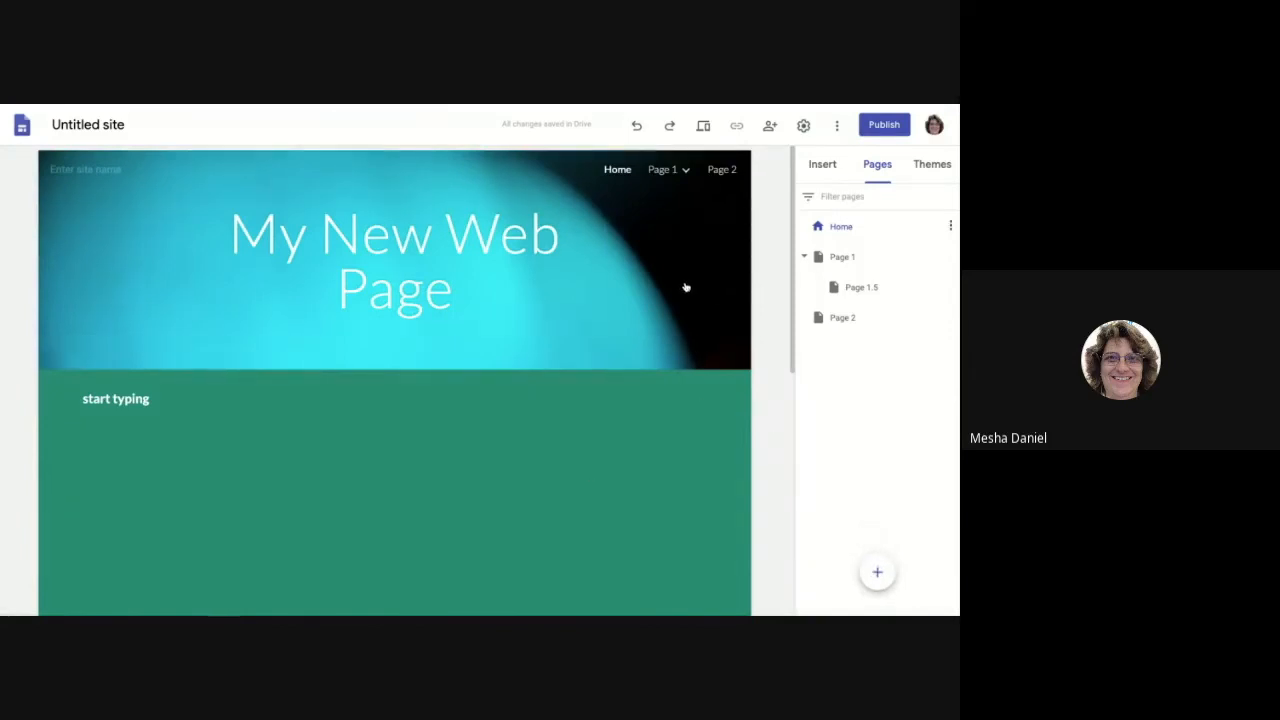
Step: Open Page 1, with its nested subpage Page 1.5, in the editor
mouse_move(652, 291)
left_click(848, 258)
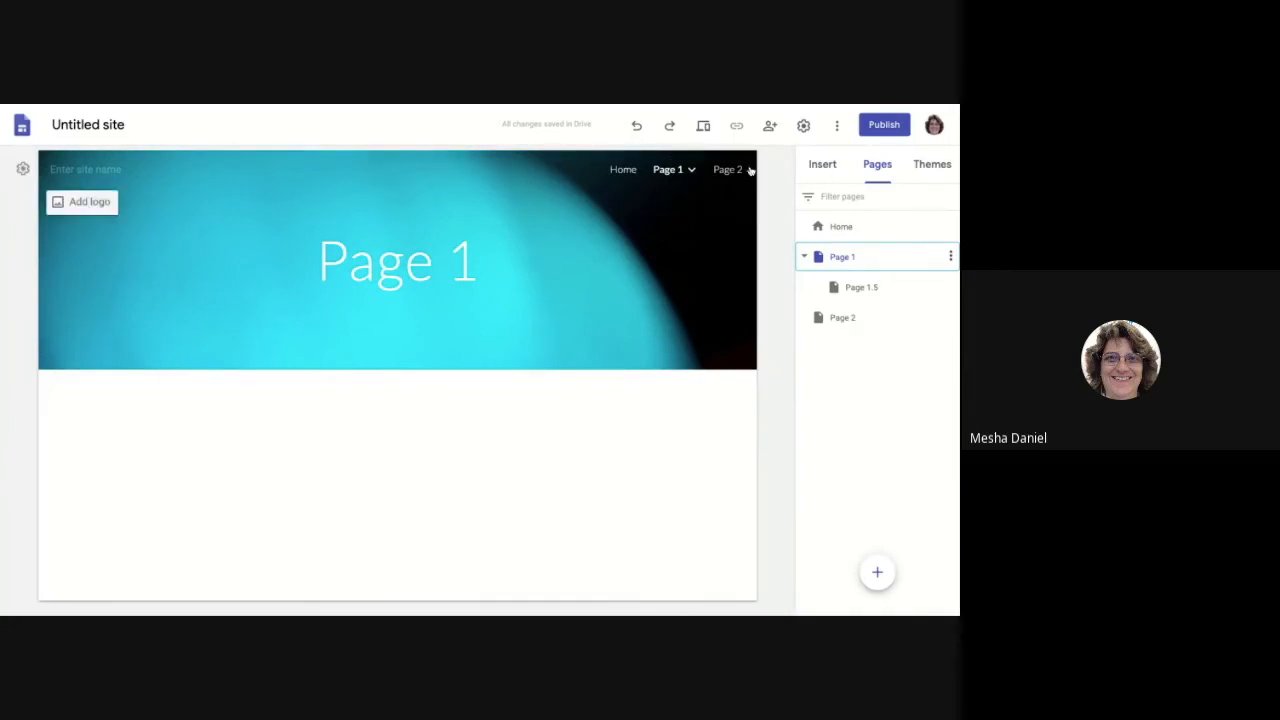
mouse_move(655, 179)
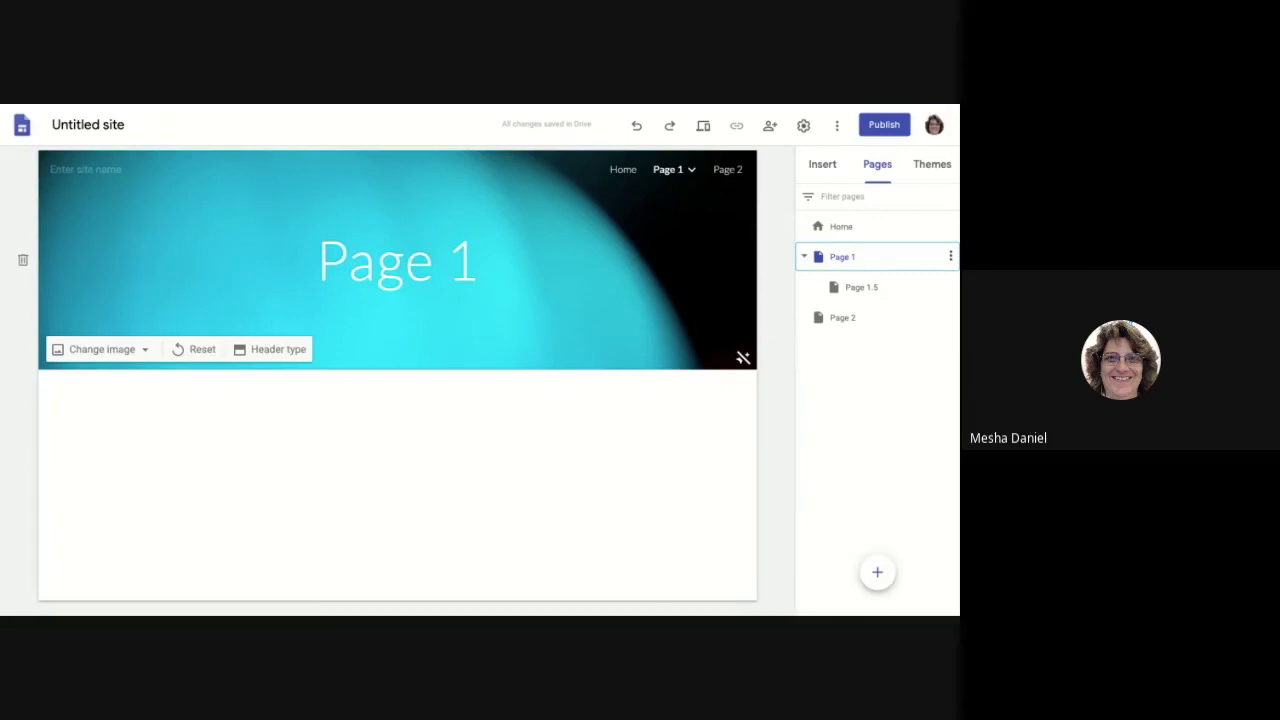
Step: Publish the site at the web address practice-blended
left_click(882, 127)
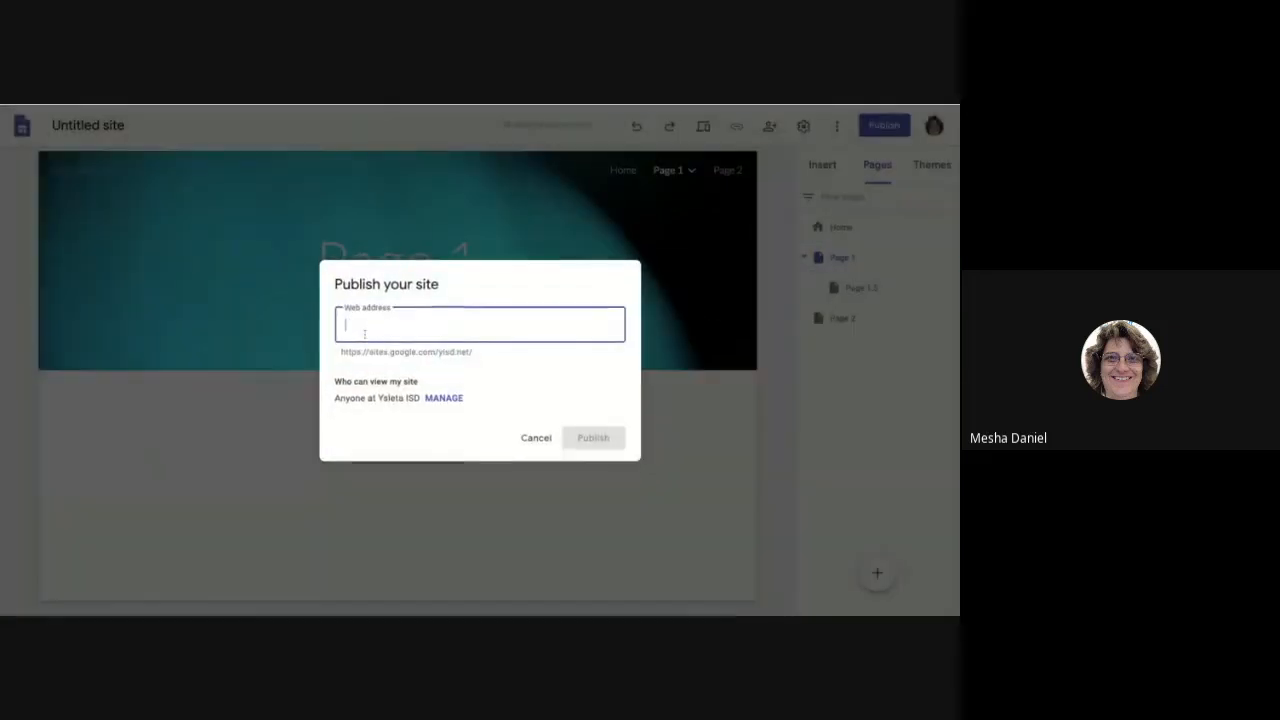
type("practice")
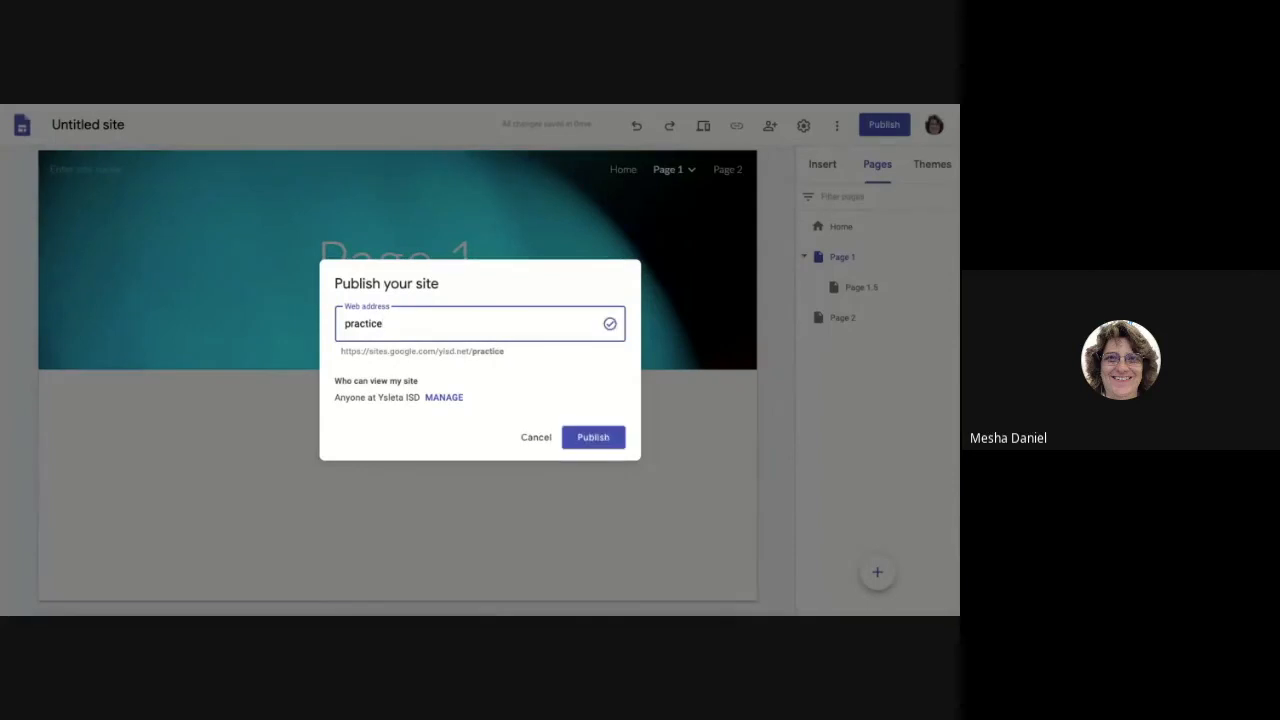
type("-blended")
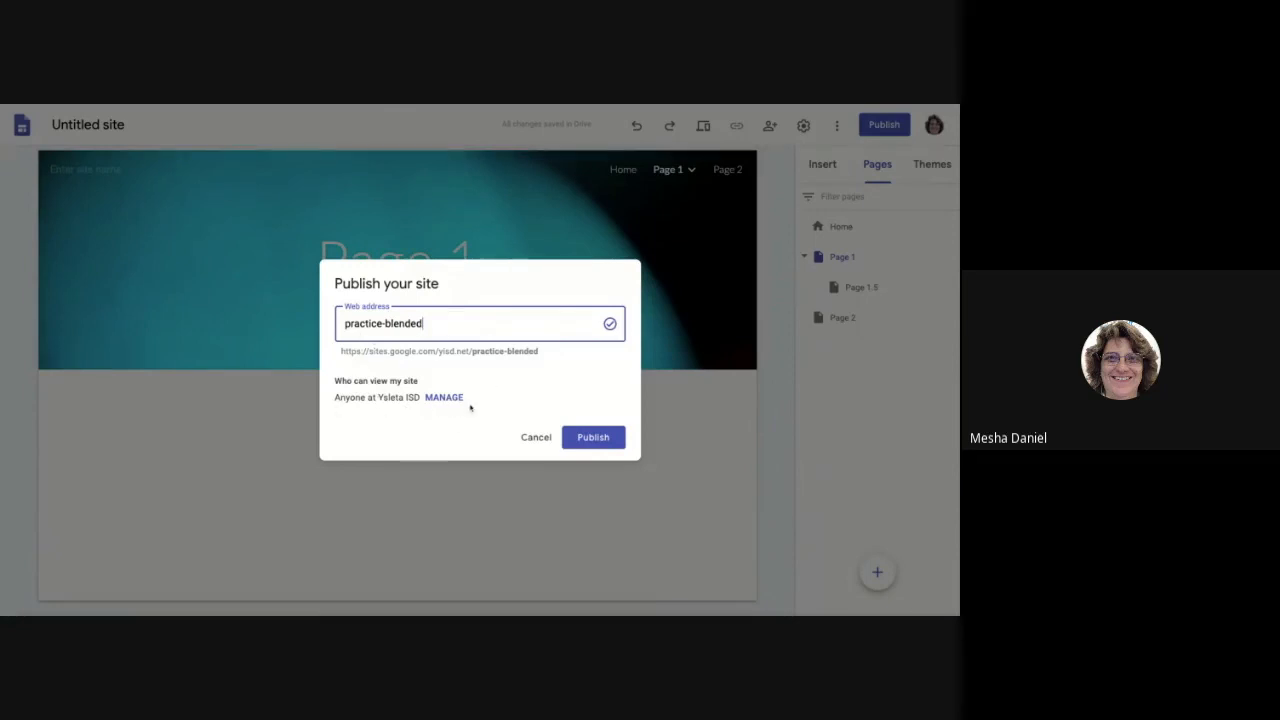
left_click(595, 438)
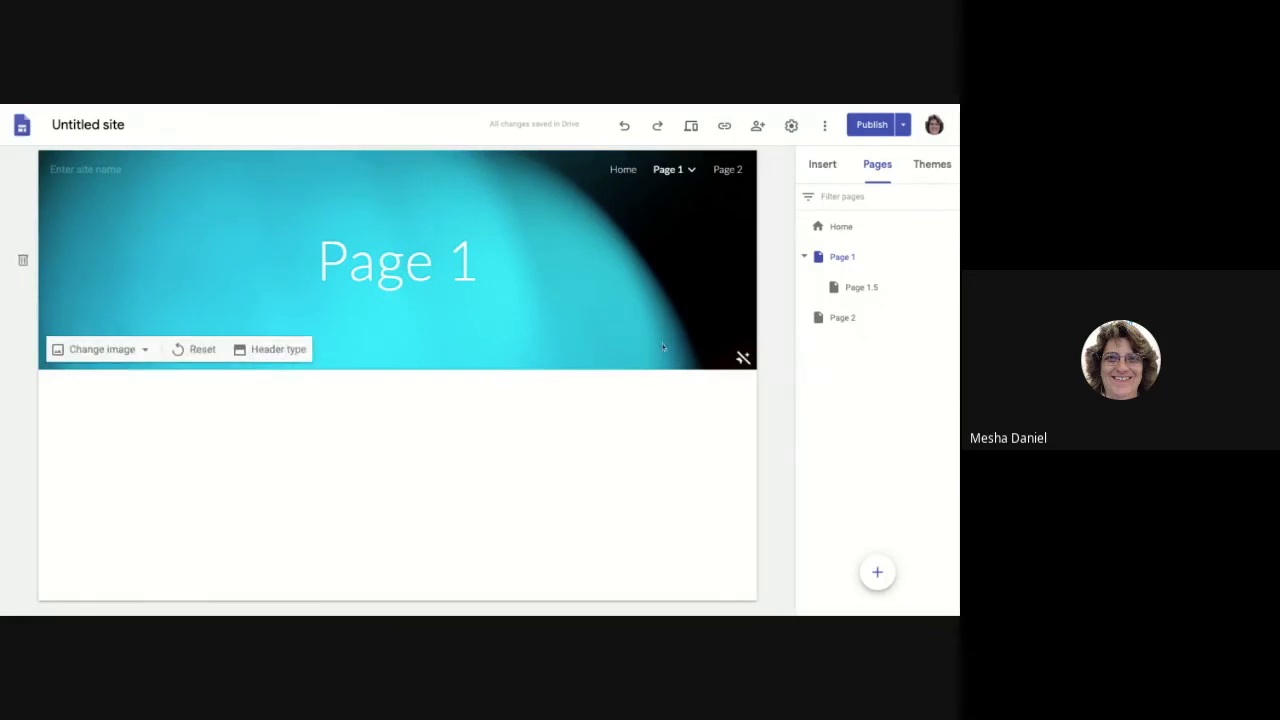
Step: Choose View published site from the Publish options to open the live site
left_click(905, 127)
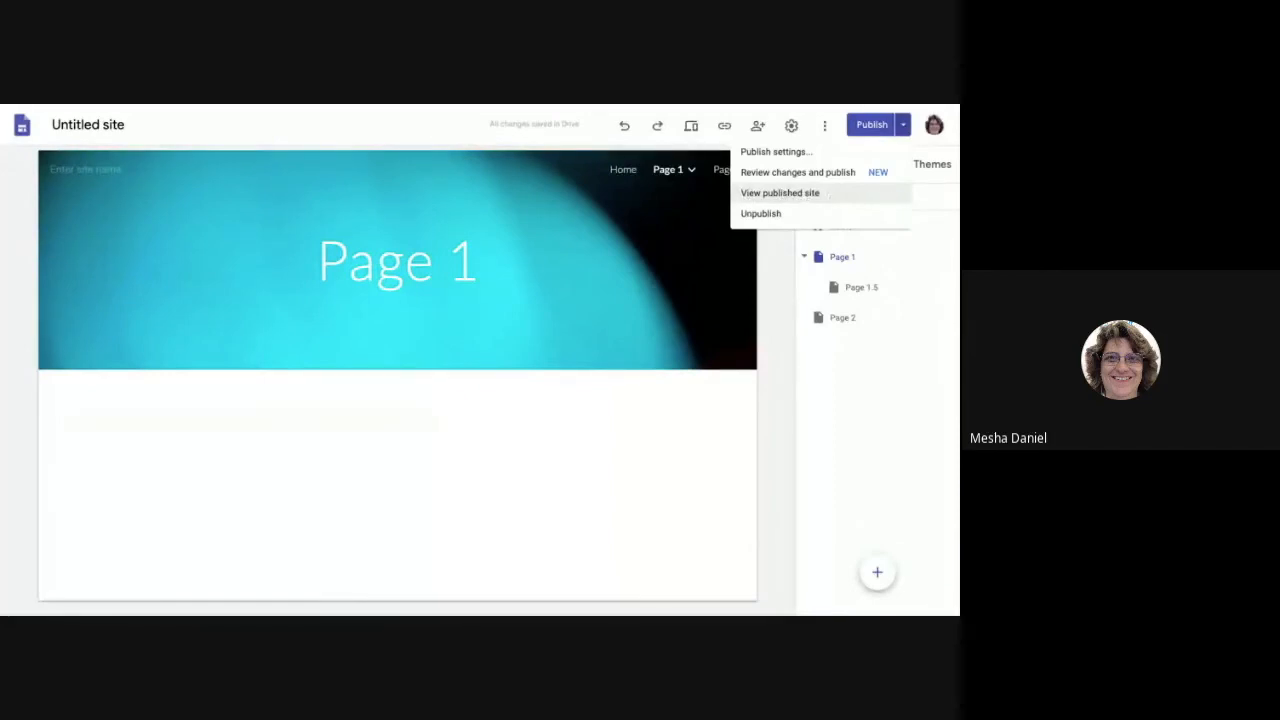
left_click(785, 194)
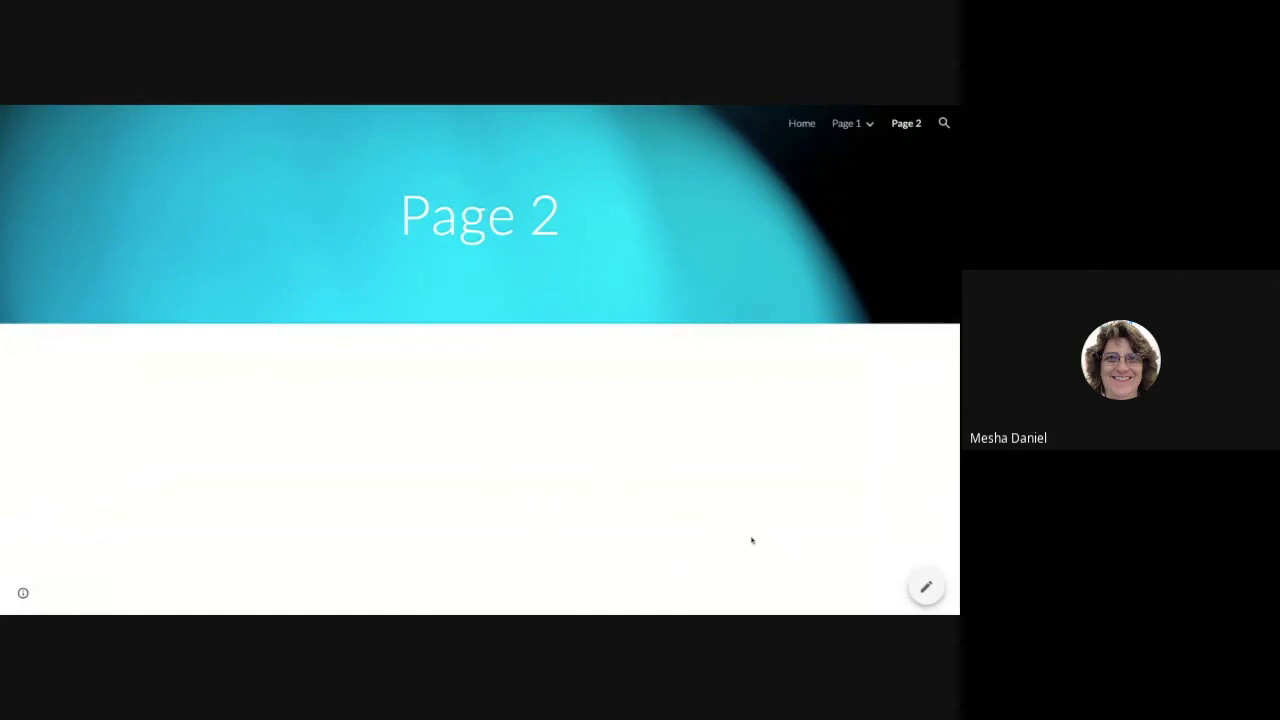
Step: Browse the live site to Page 2 and choose to edit it
left_click(937, 591)
Step: Reopen Page 2 in the editor, showing its title over the cyan banner
left_click(926, 592)
left_click(926, 589)
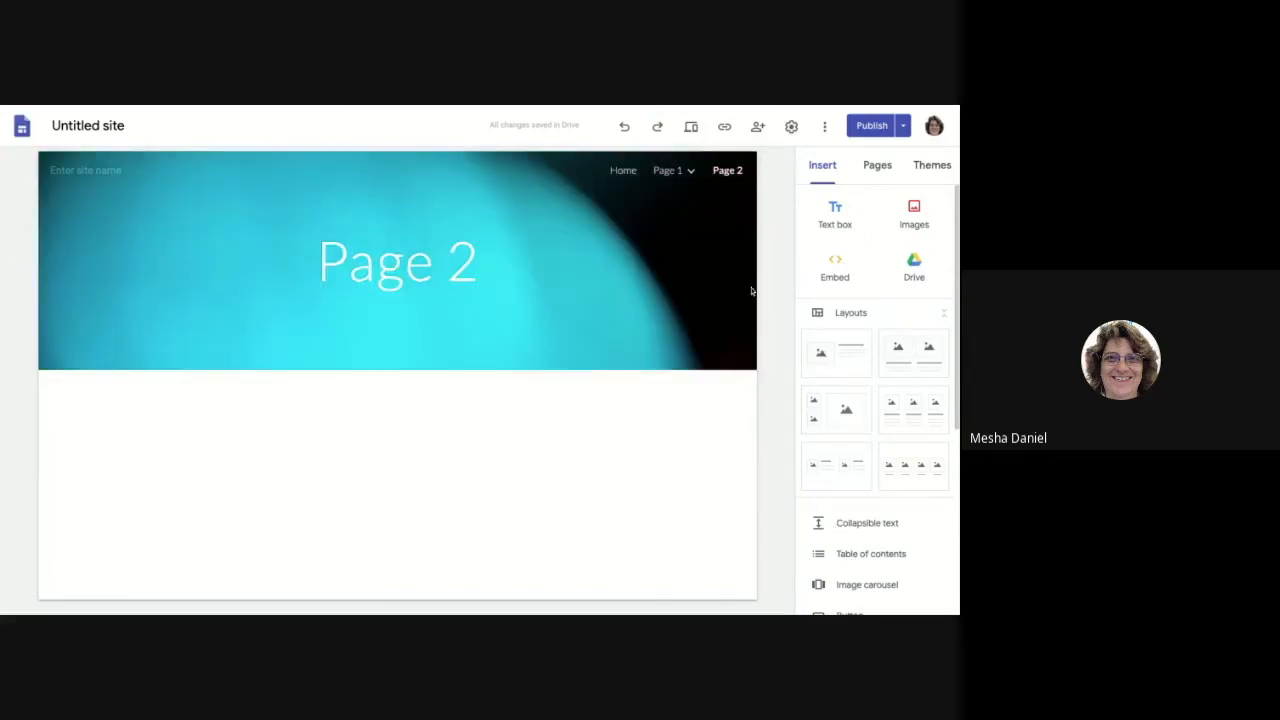
mouse_move(507, 368)
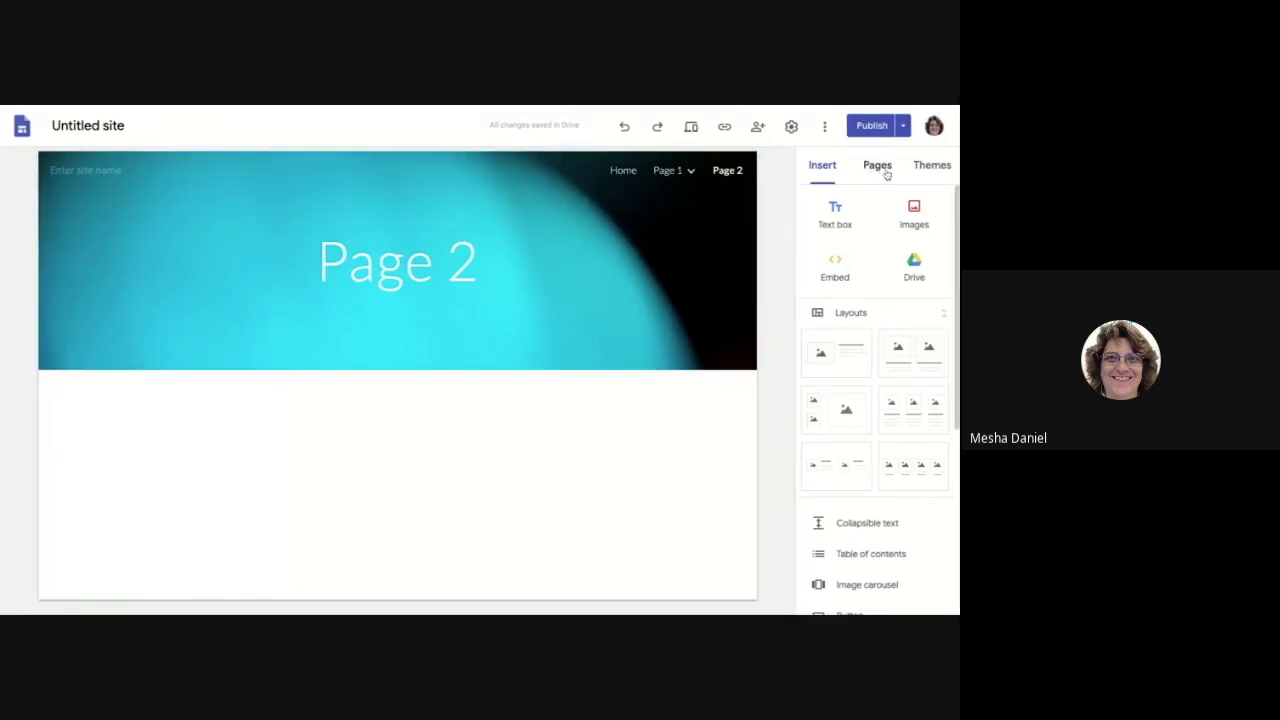
Step: Show the More menu with Version history, Duplicate site and Help
left_click(826, 128)
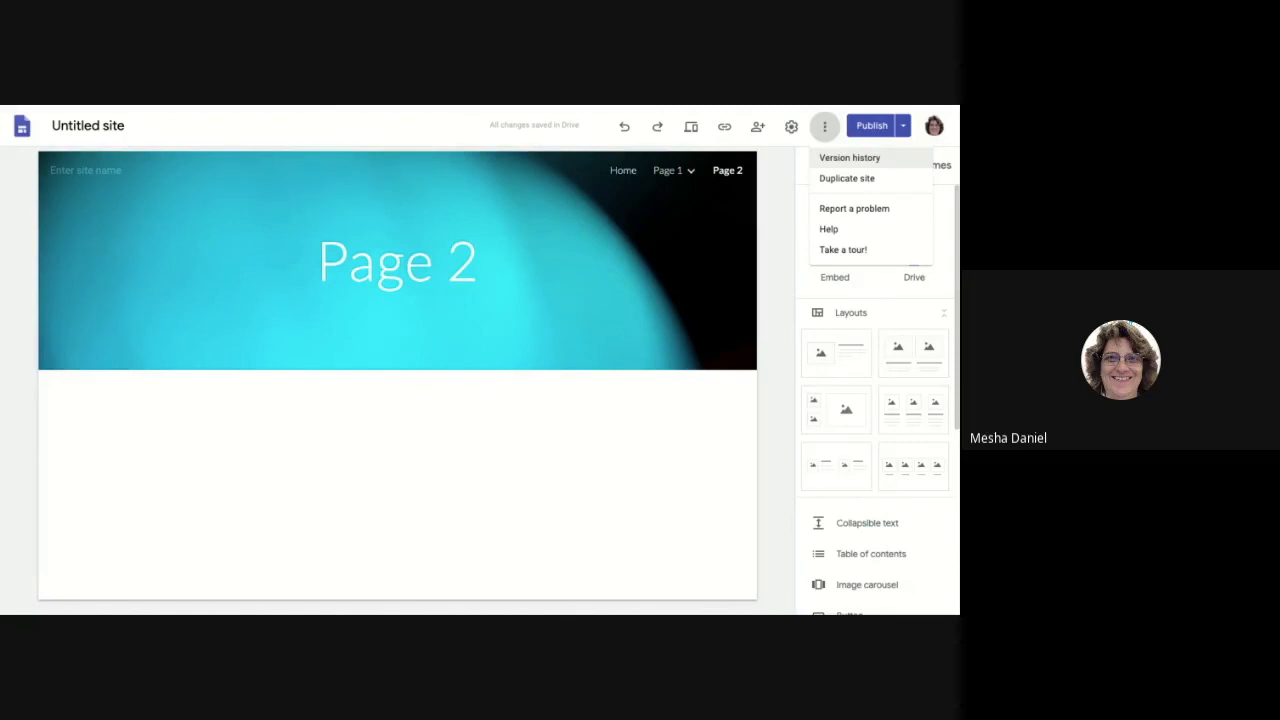
Step: In version history, expand 11:46 AM, preview 11:37 AM, then return to the current version
left_click(849, 158)
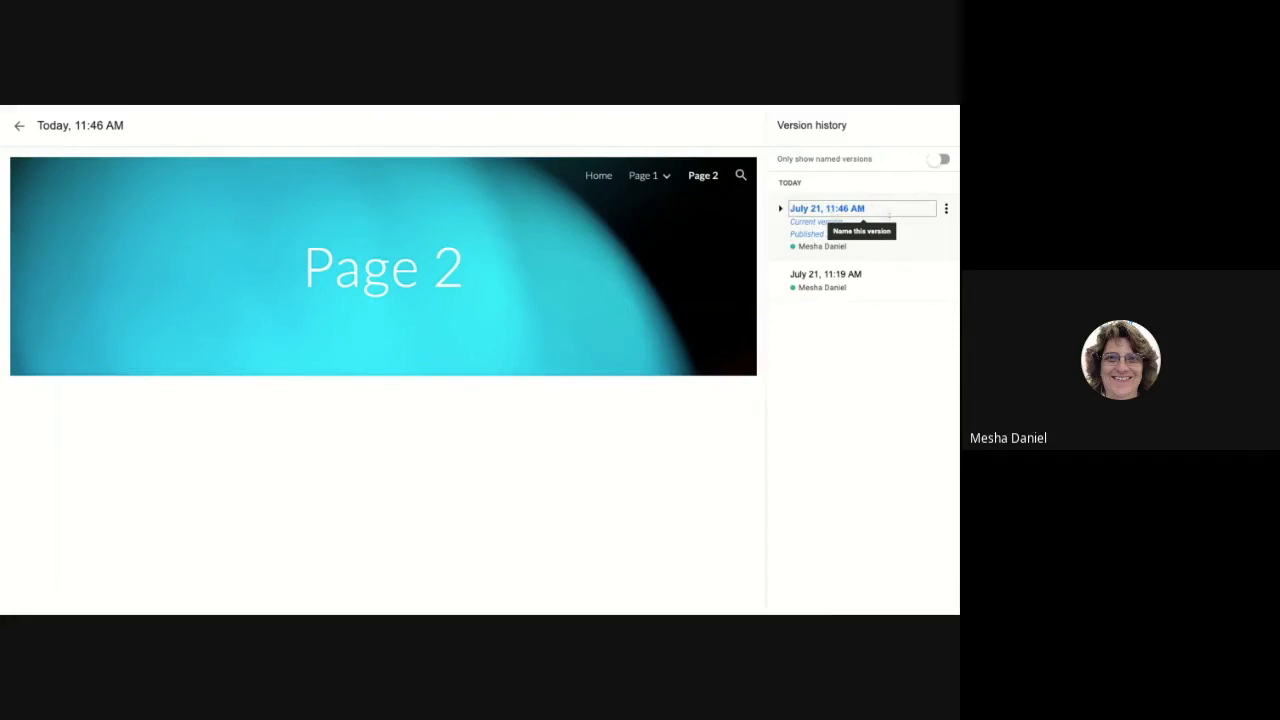
left_click(781, 210)
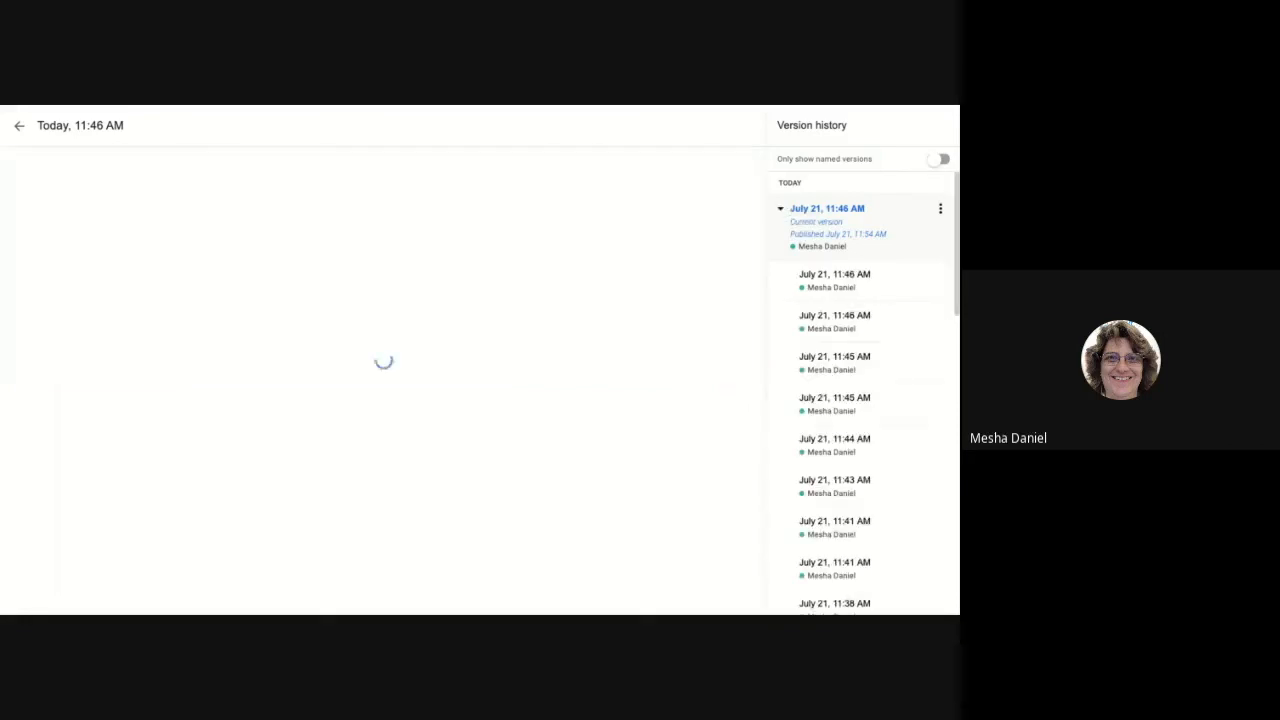
scroll(850, 480, "down", 4)
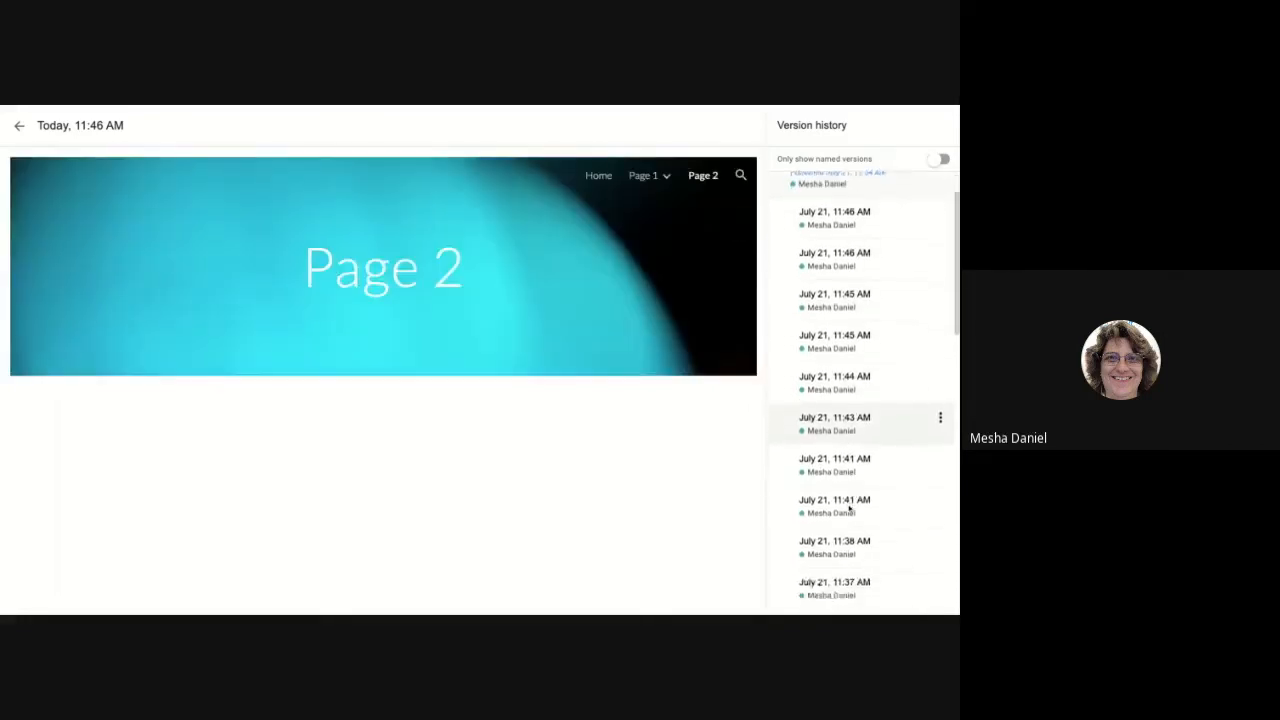
scroll(842, 327, "down", 2)
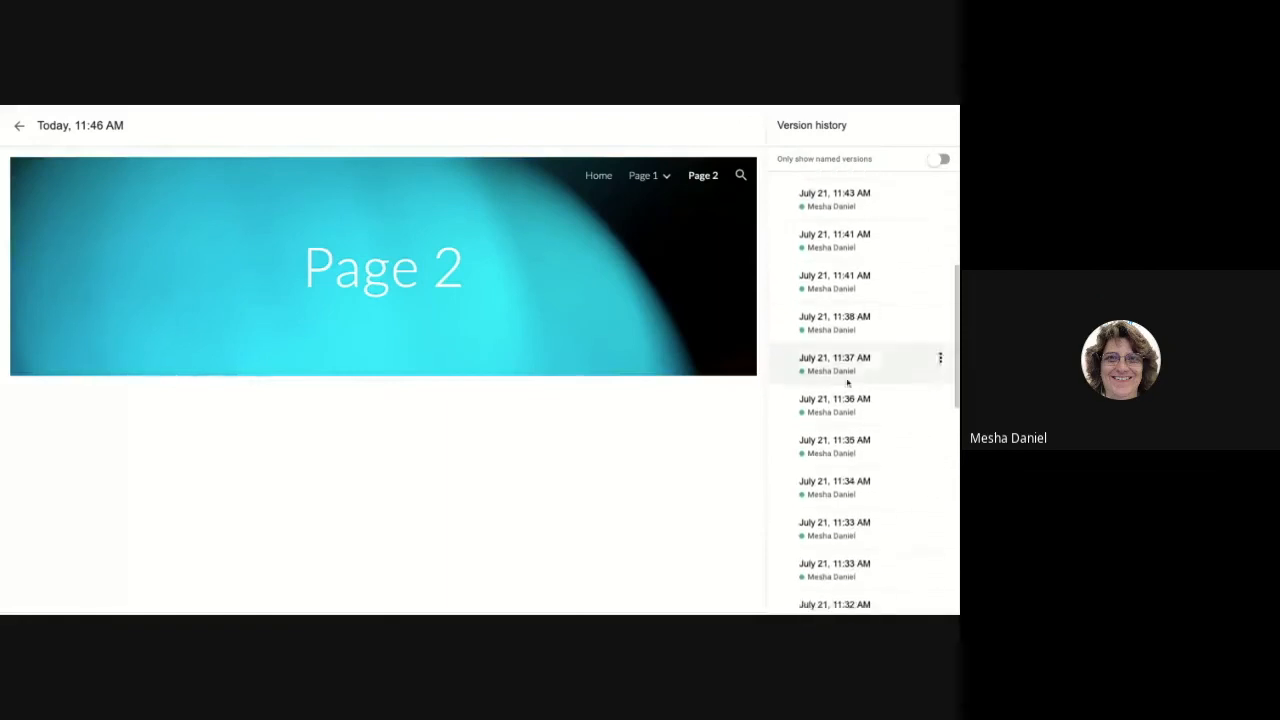
left_click(840, 370)
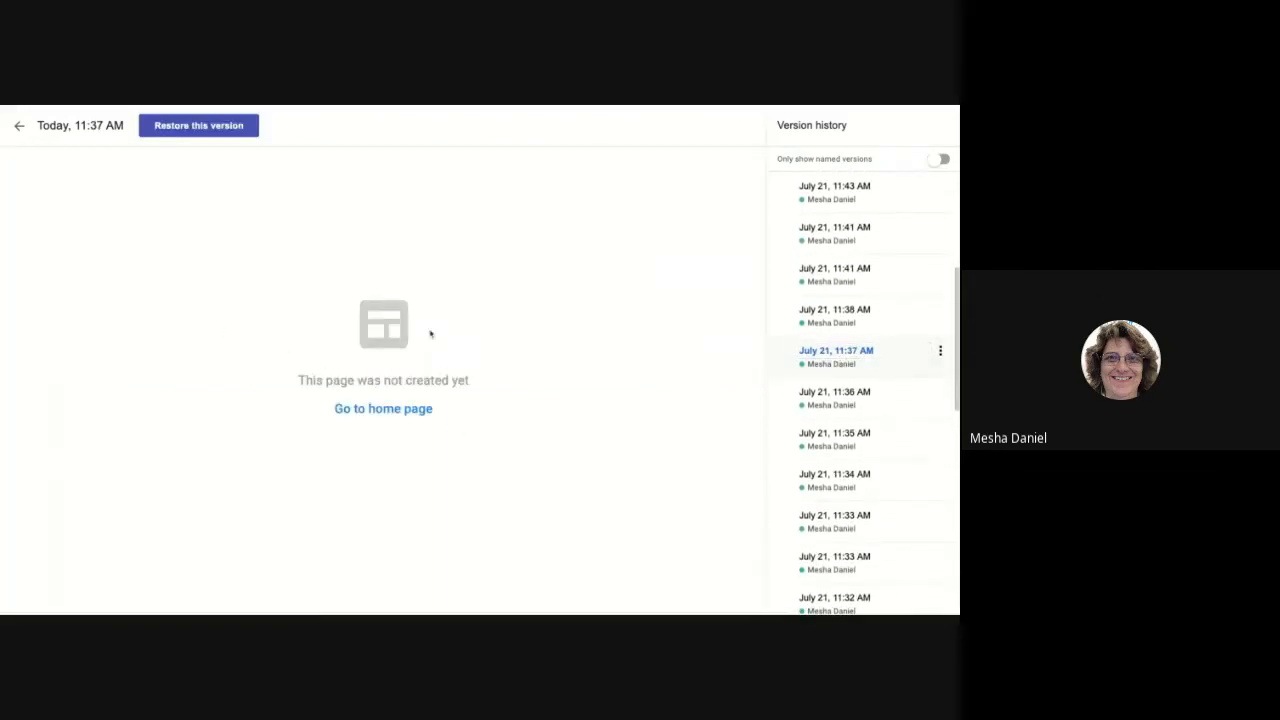
scroll(819, 339, "up", 1)
scroll(816, 336, "up", 5)
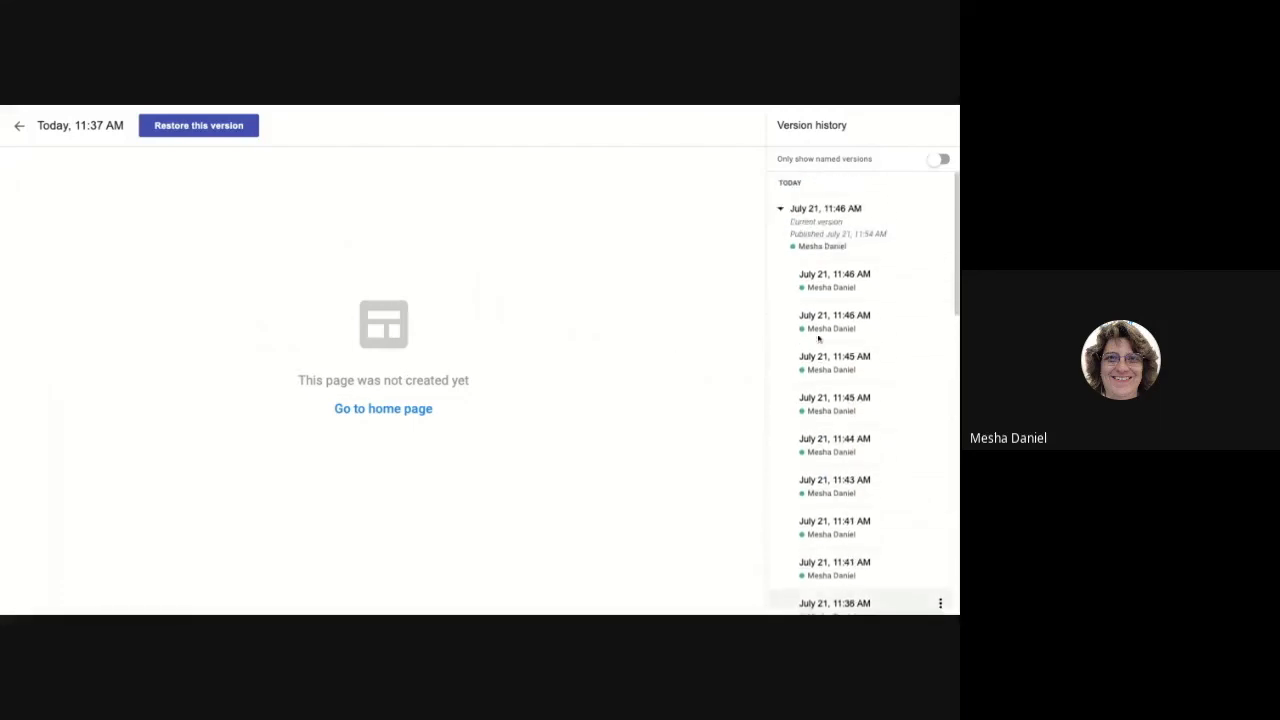
left_click(818, 243)
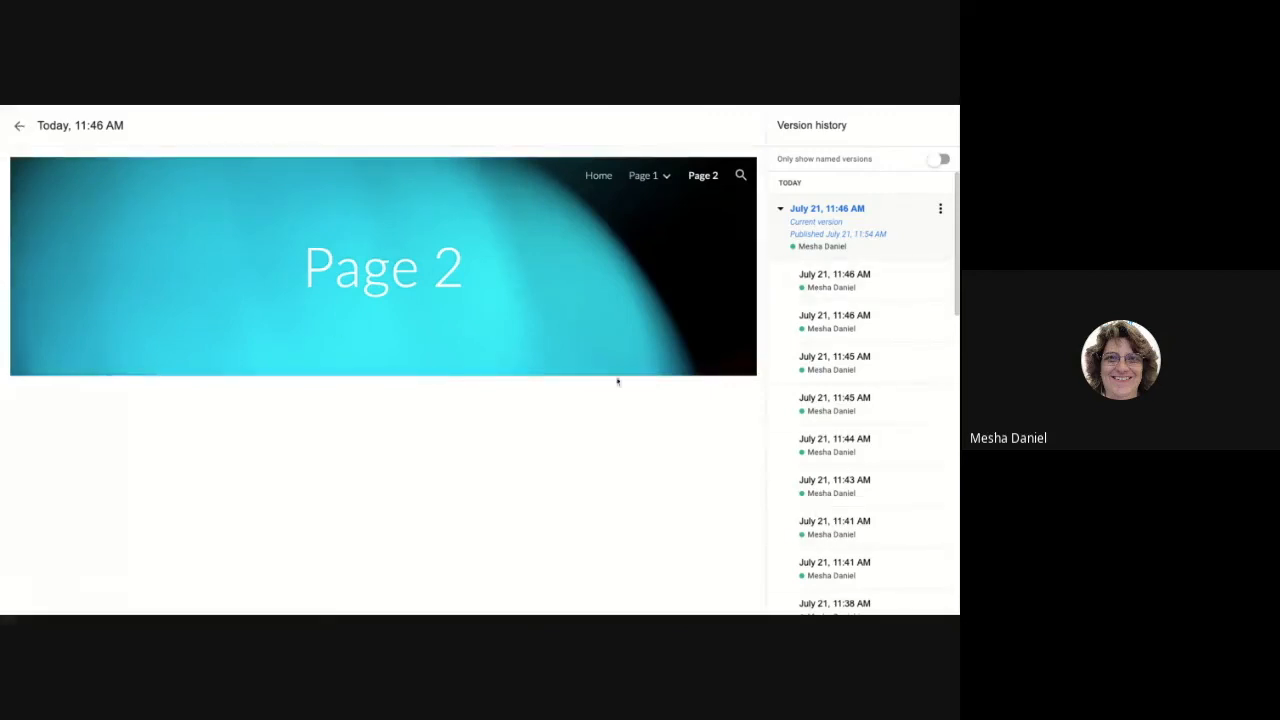
Step: Back in the editor, set the navigation colour to Black and open Announcement banner settings
left_click(19, 127)
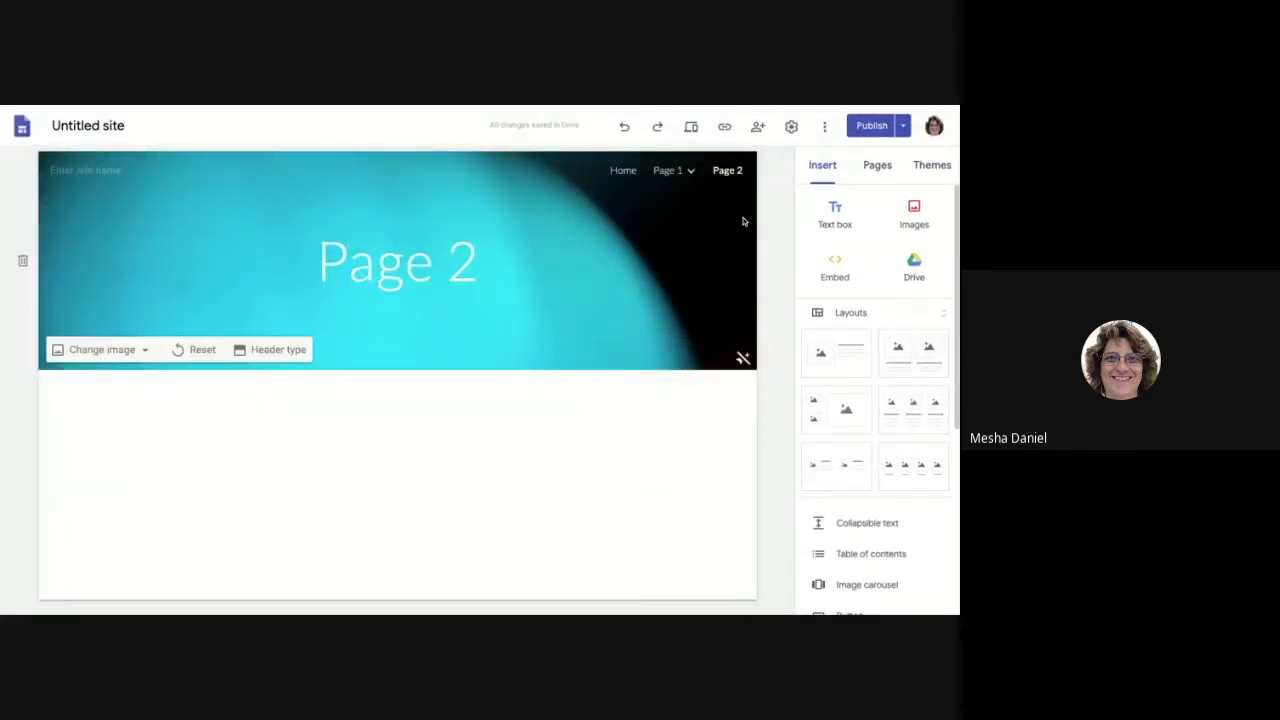
left_click(791, 127)
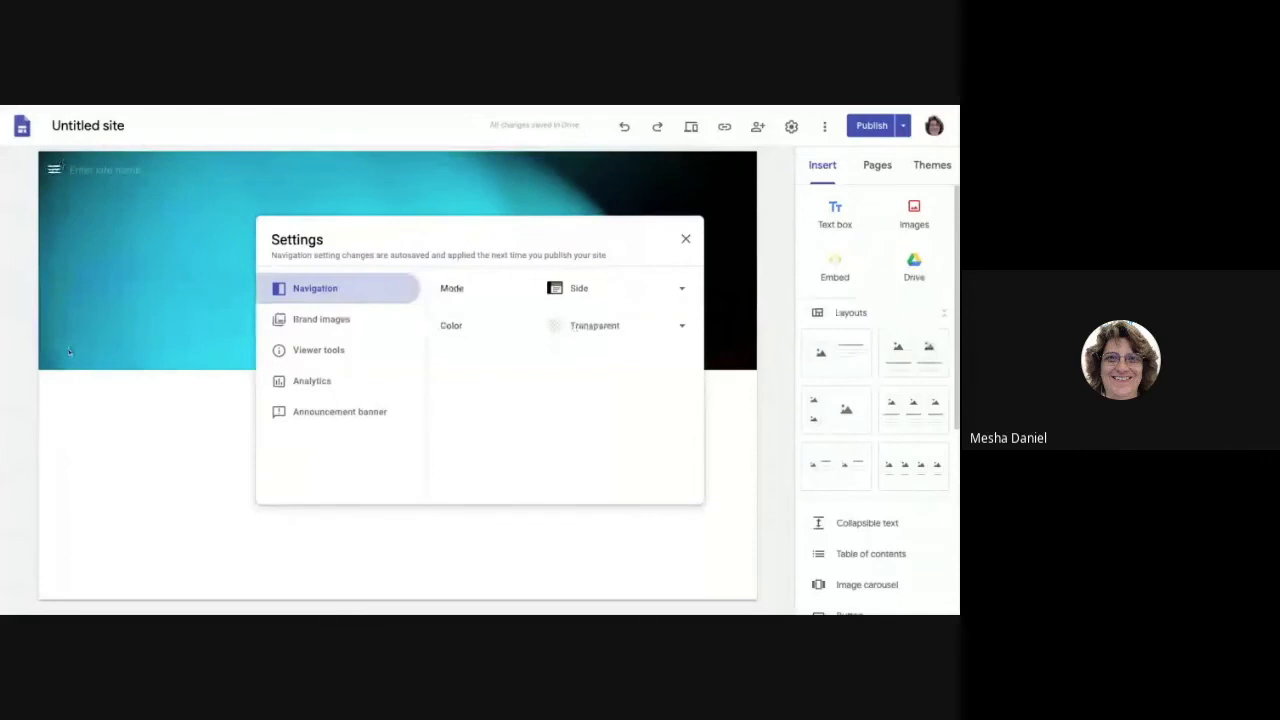
left_click(685, 328)
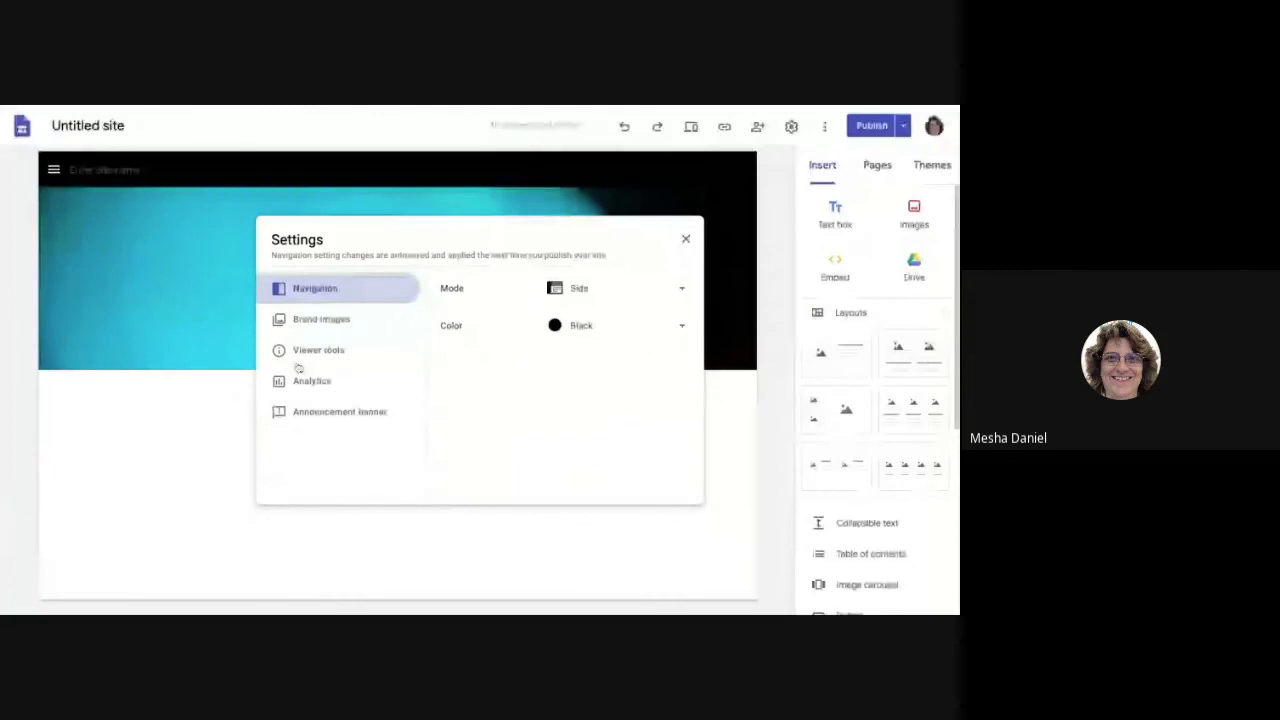
left_click(316, 414)
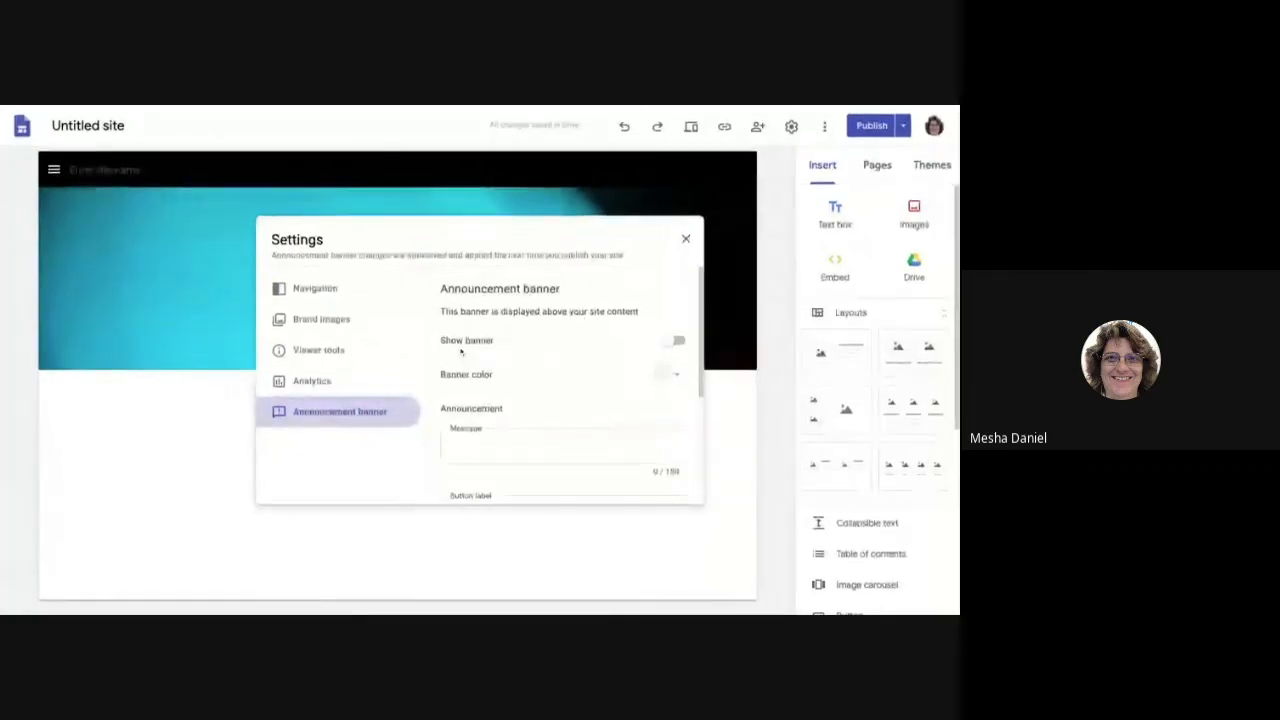
Step: Switch on a yellow announcement banner with the message 'WARNING!'
left_click(678, 341)
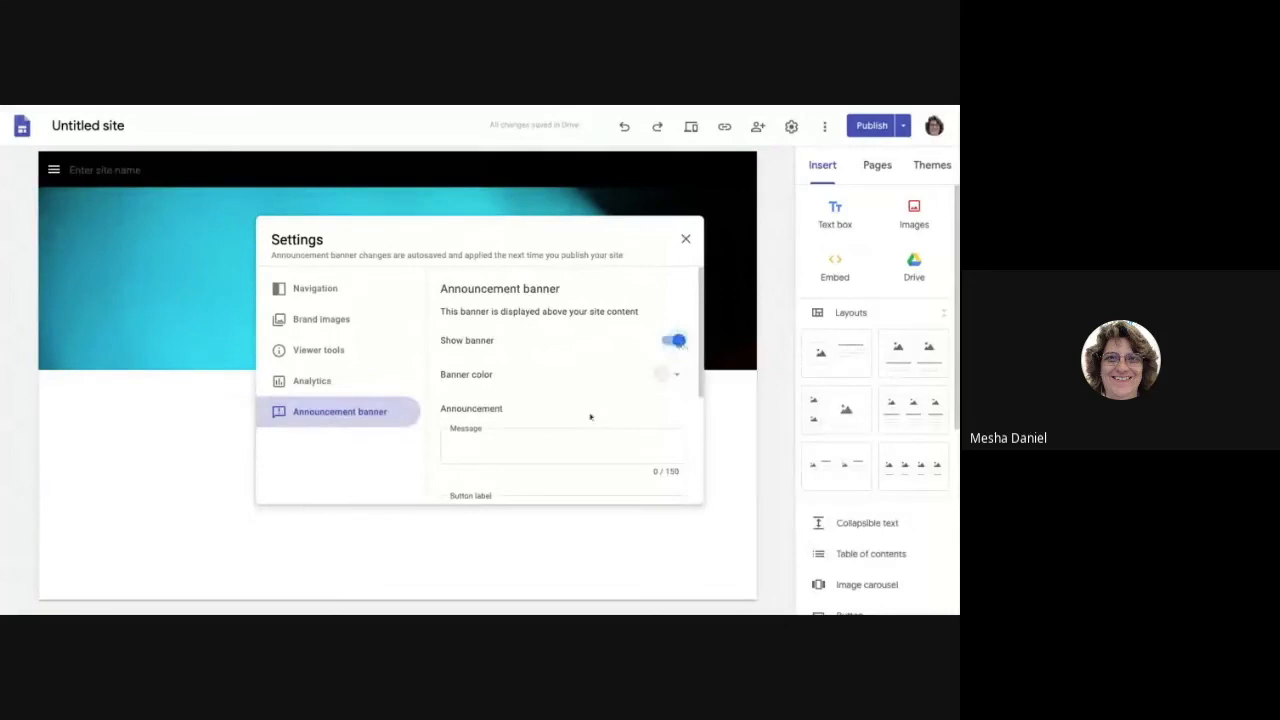
left_click(670, 374)
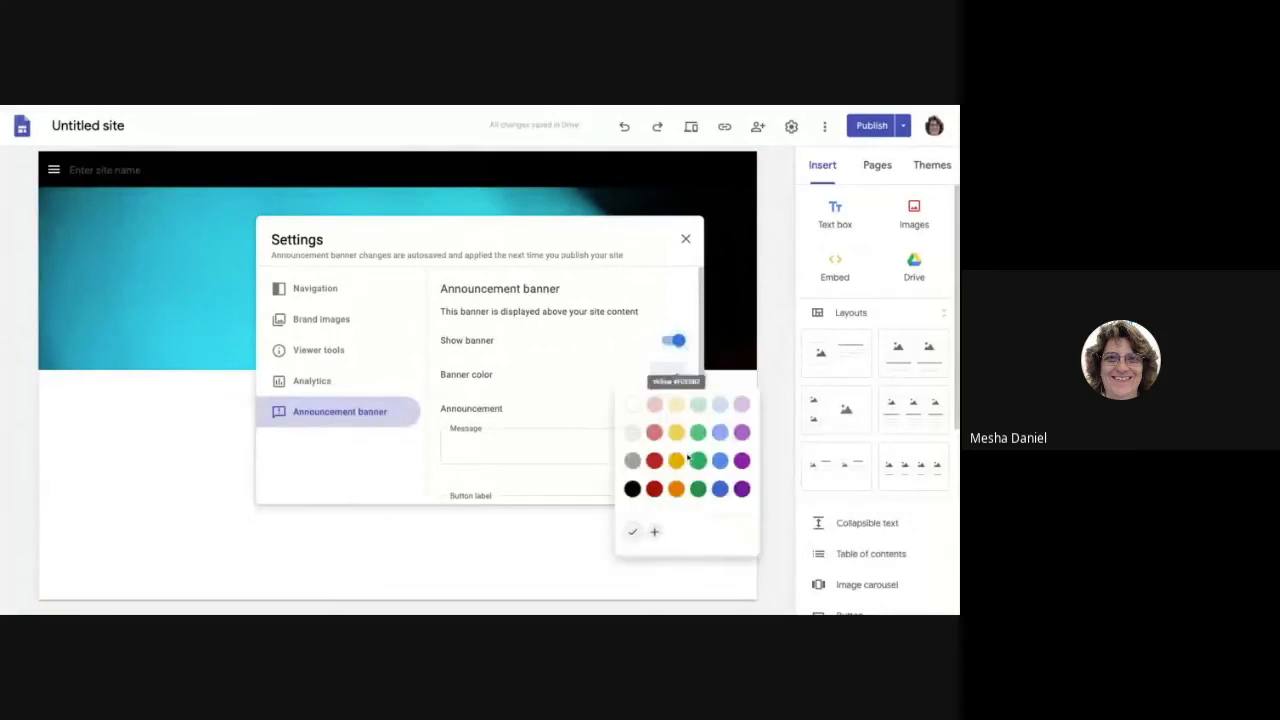
left_click(679, 432)
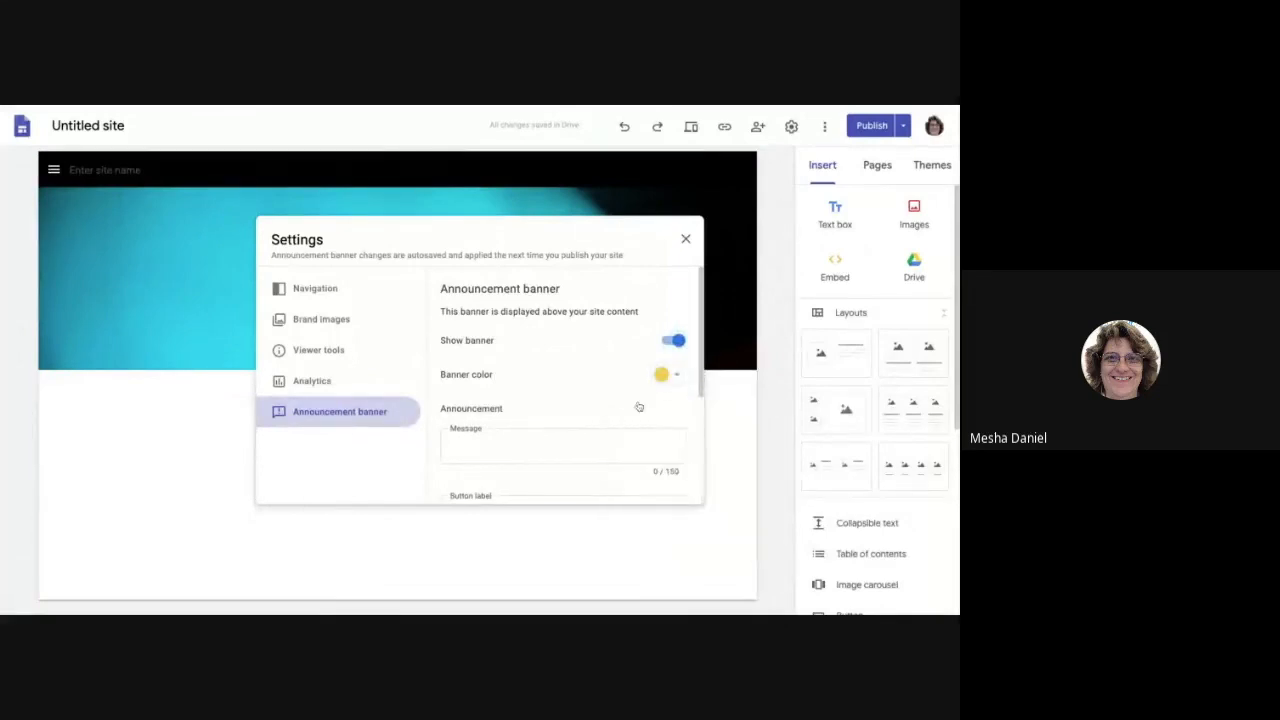
left_click(471, 450)
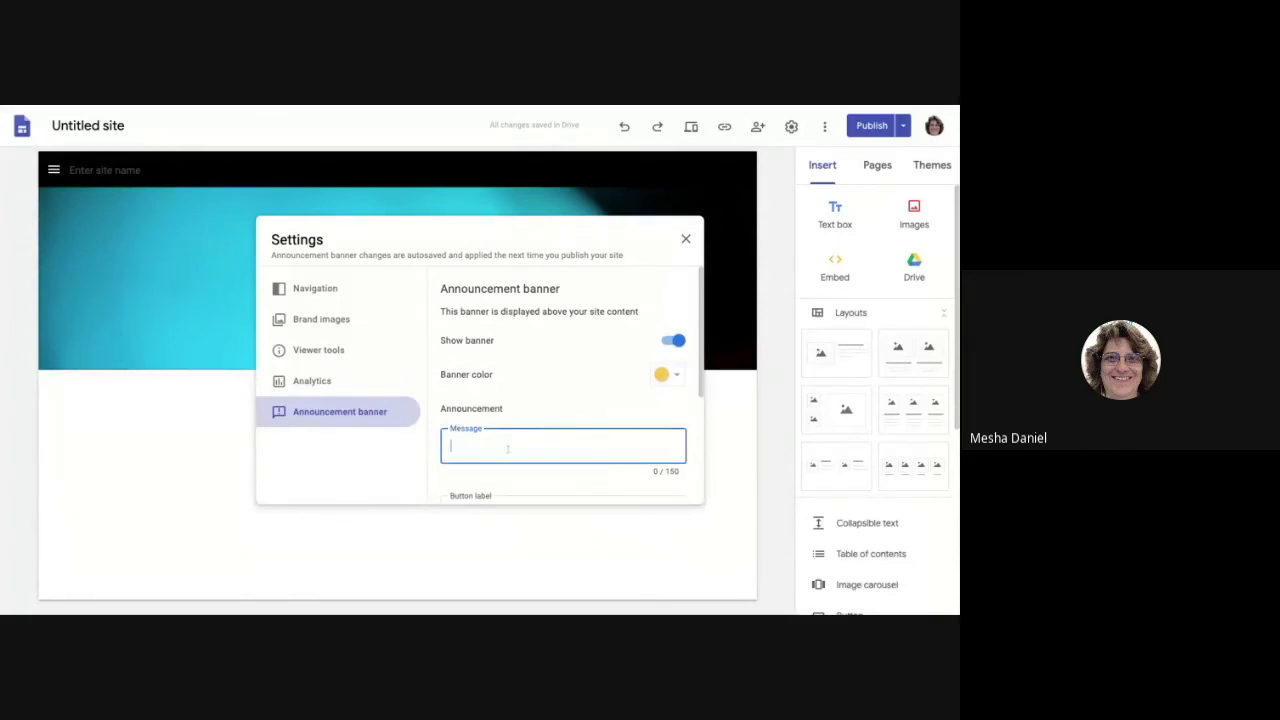
type("WARNING!")
scroll(574, 418, "down", 1)
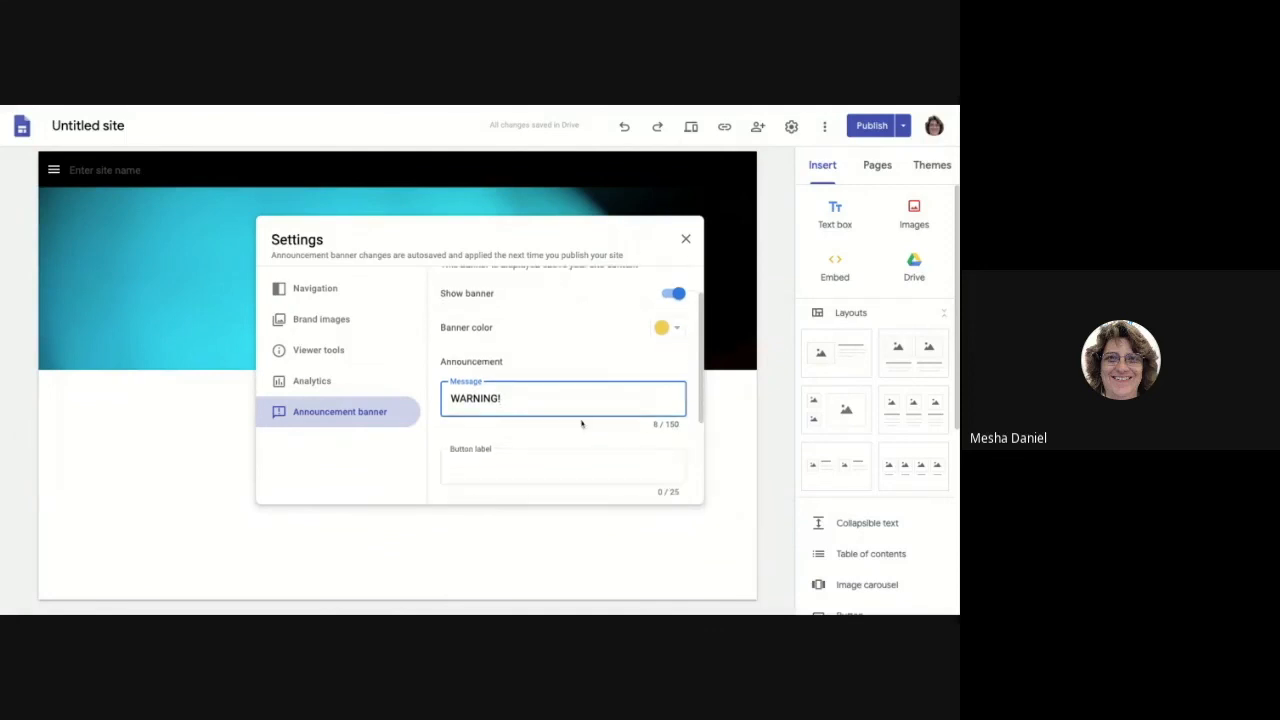
scroll(574, 418, "down", 2)
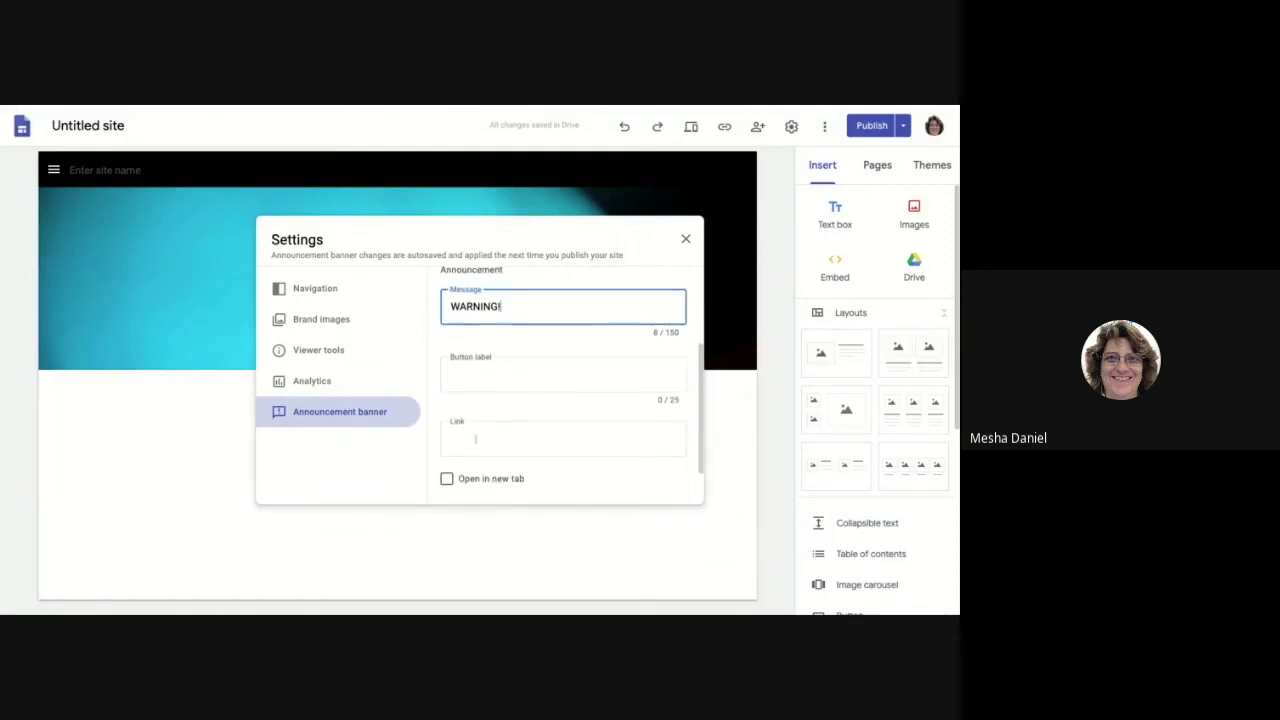
scroll(552, 436, "down", 2)
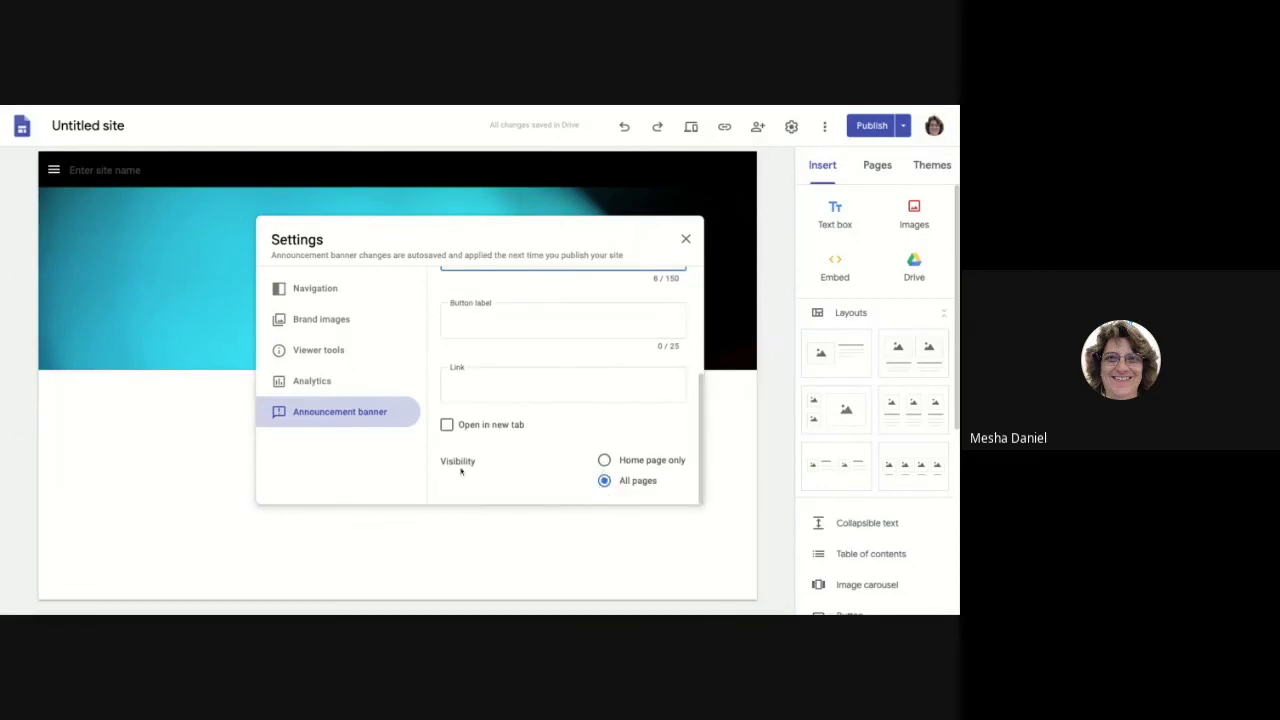
scroll(506, 457, "up", 2)
scroll(506, 457, "down", 2)
scroll(631, 477, "up", 2)
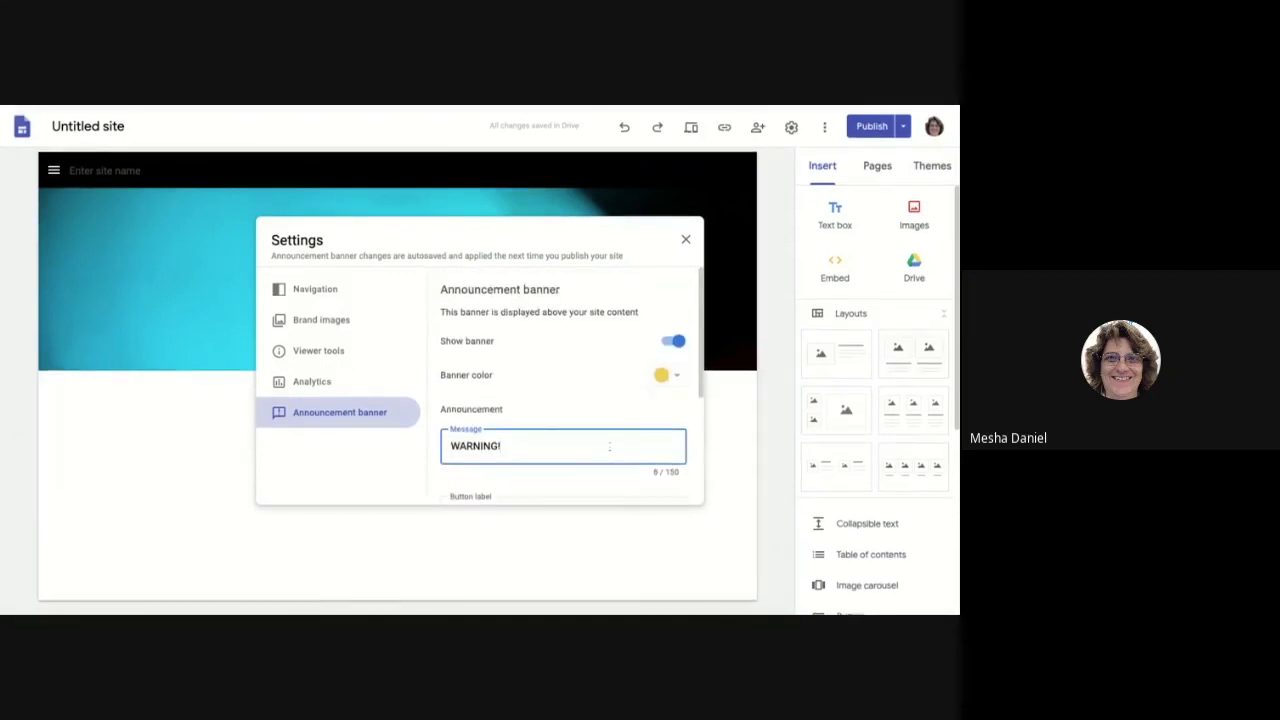
scroll(545, 367, "down", 2)
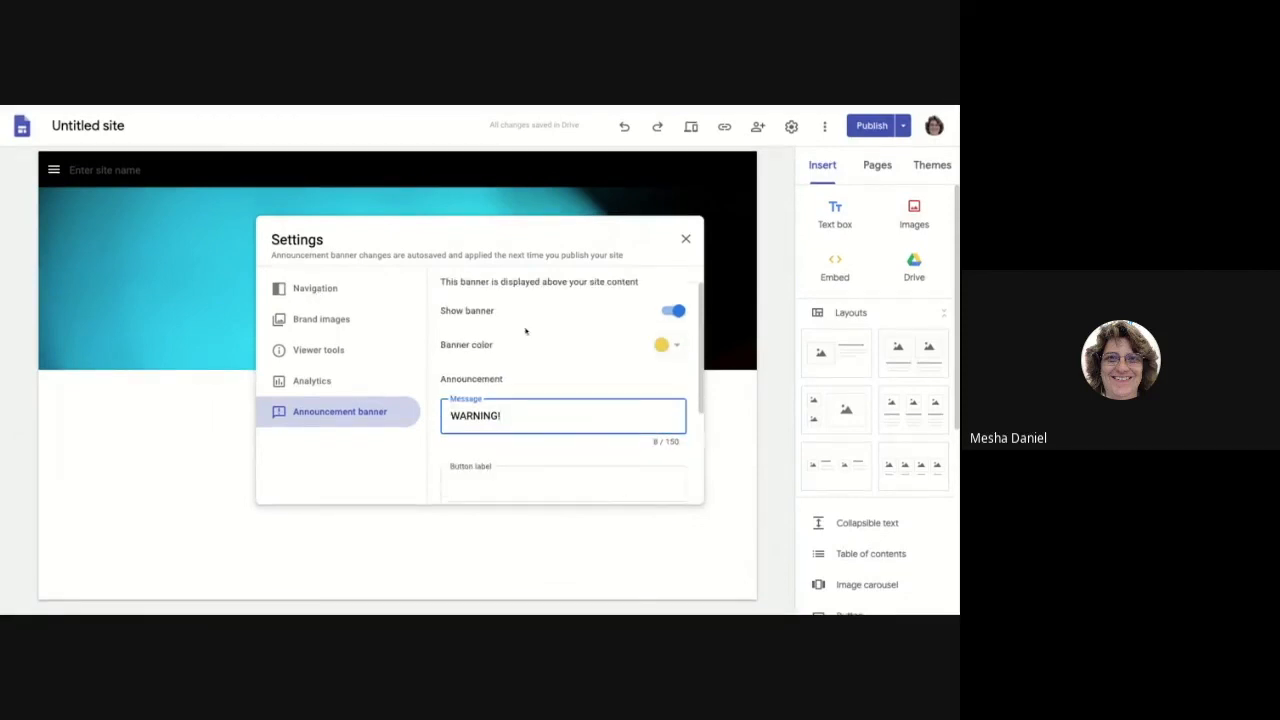
Step: Set navigation Mode to Top and Color to Transparent, then close Settings
left_click(285, 285)
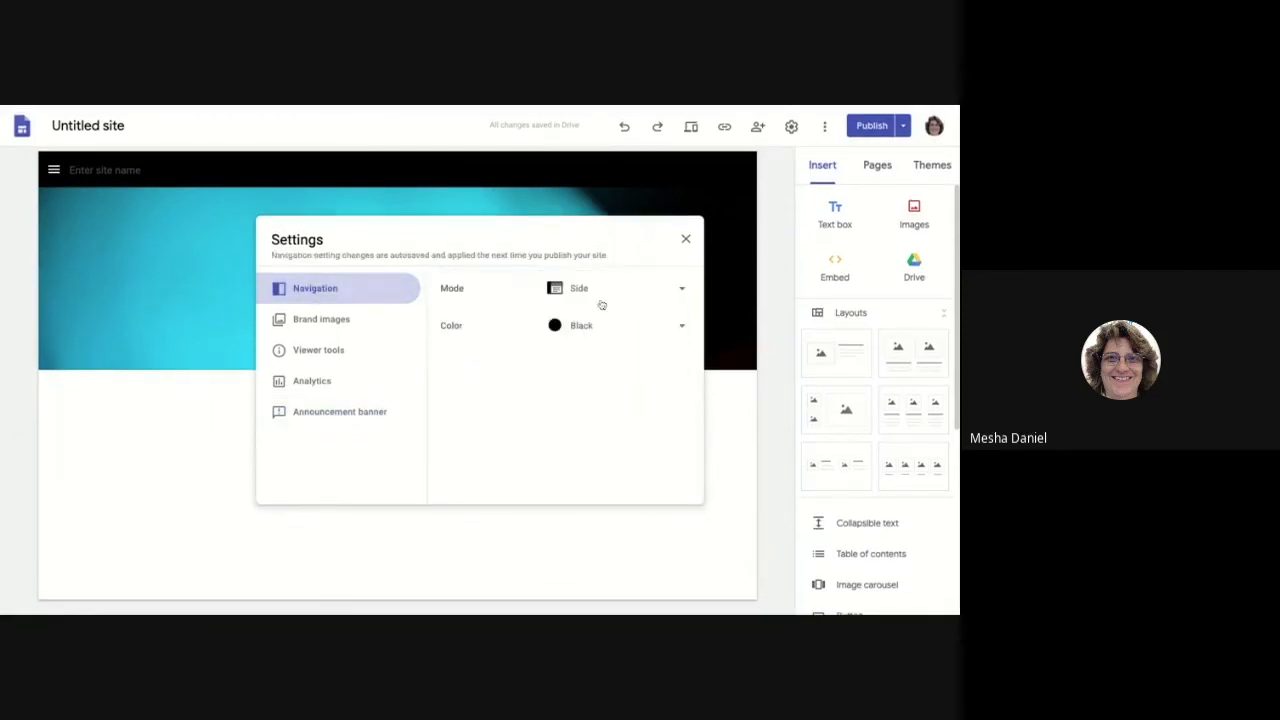
left_click(583, 290)
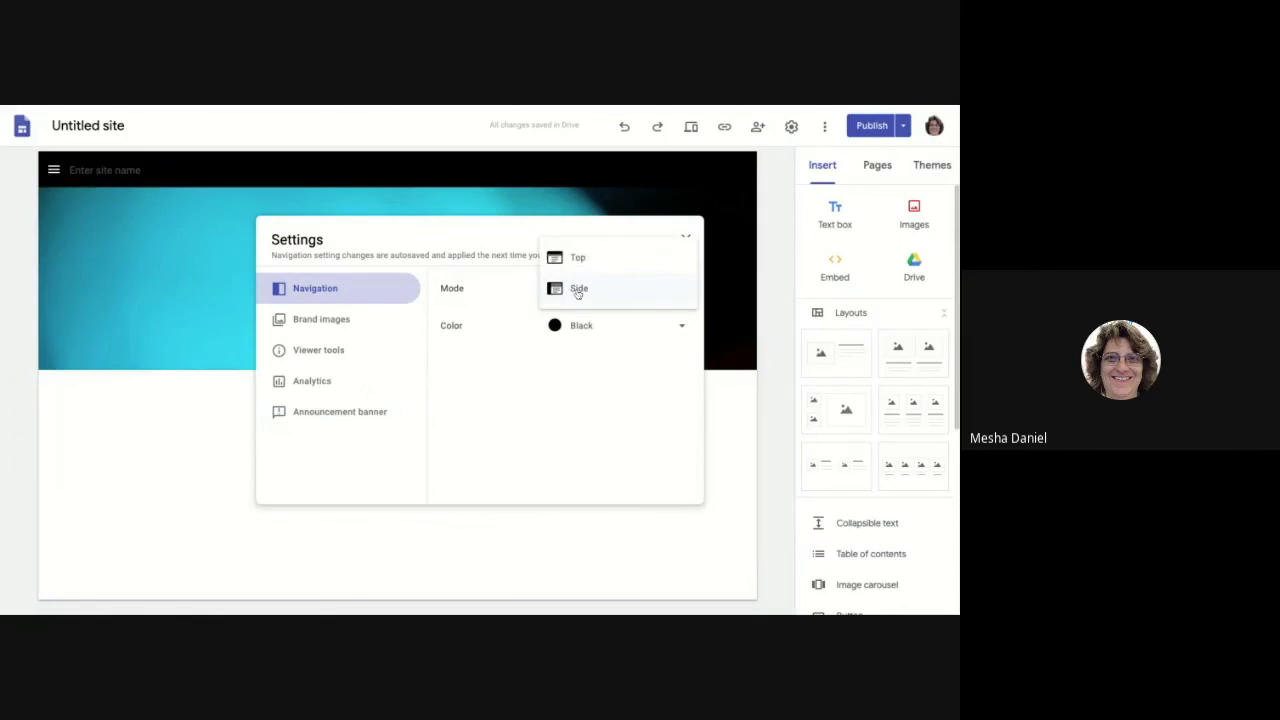
left_click(583, 259)
left_click(665, 330)
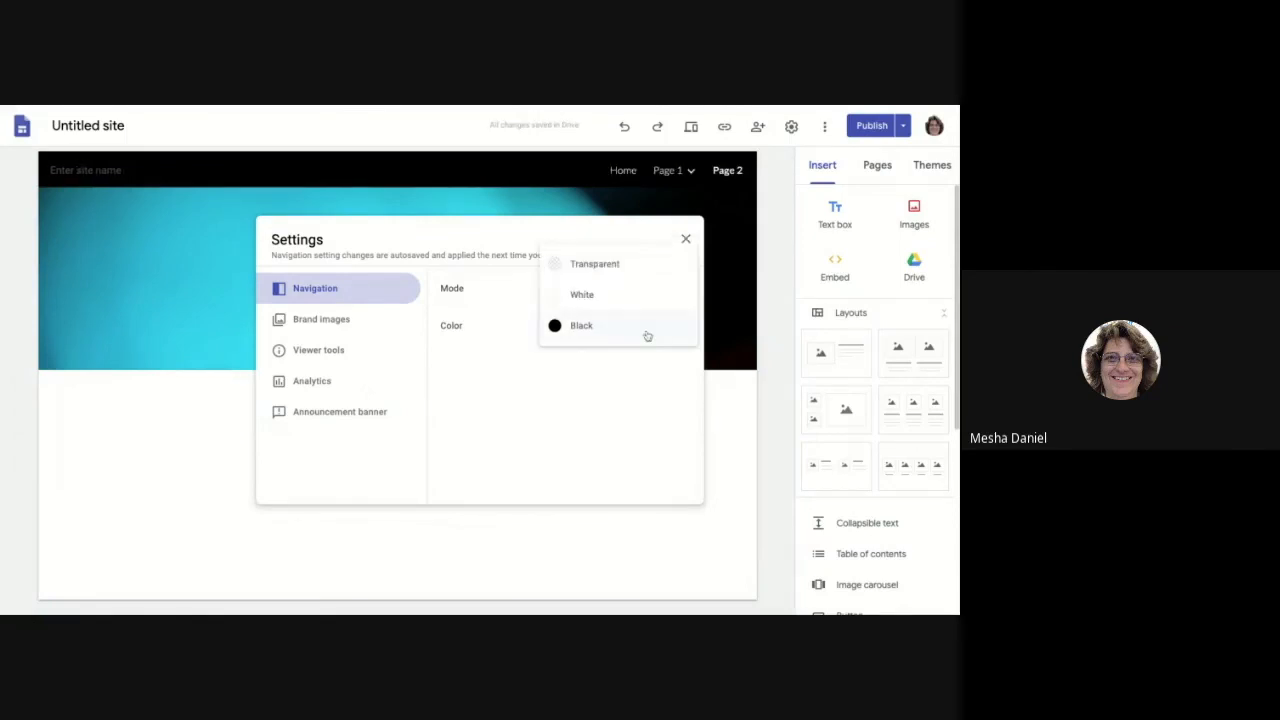
left_click(592, 264)
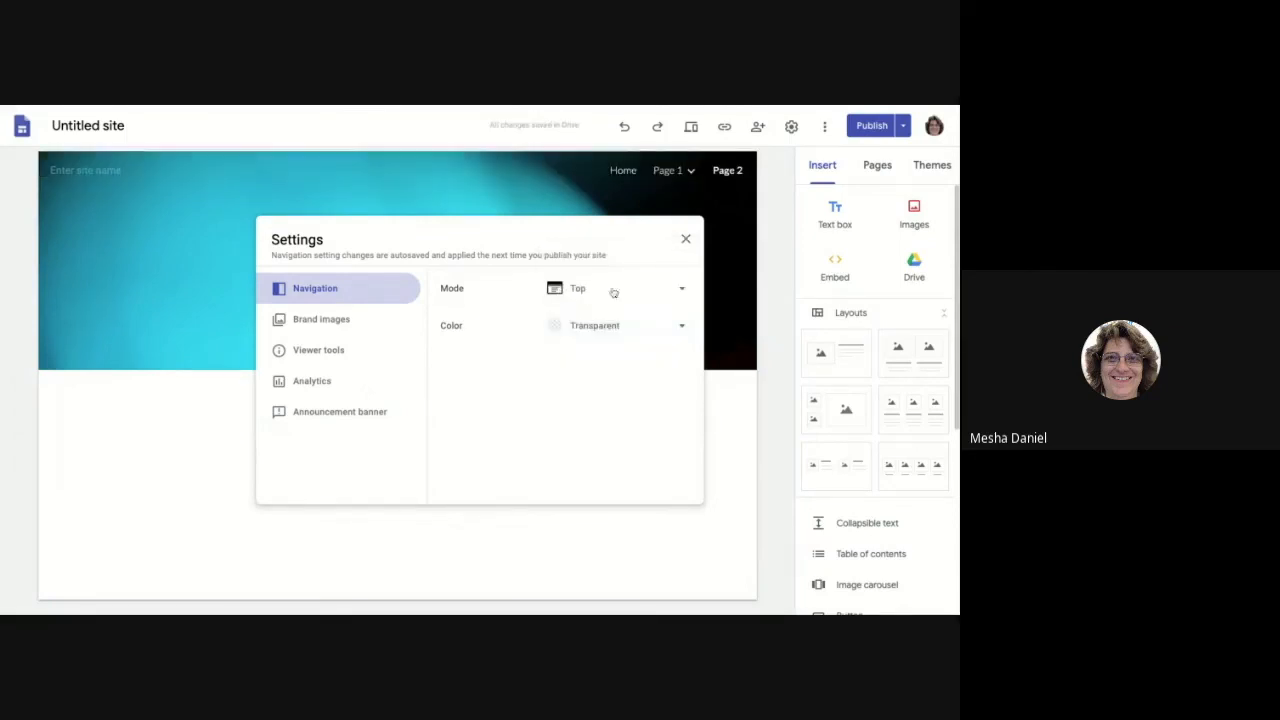
left_click(686, 241)
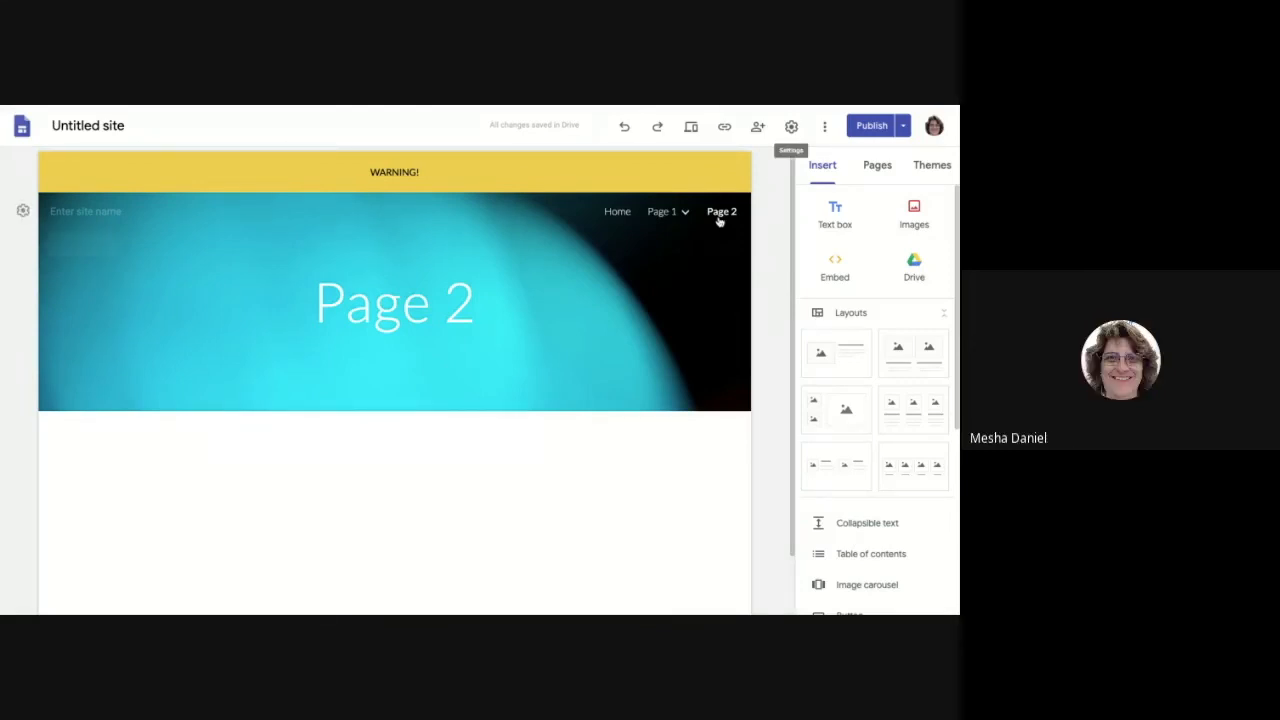
Step: Switch the right-hand panel to the Pages tab to see Home, Page 1 and Page 2
mouse_move(655, 214)
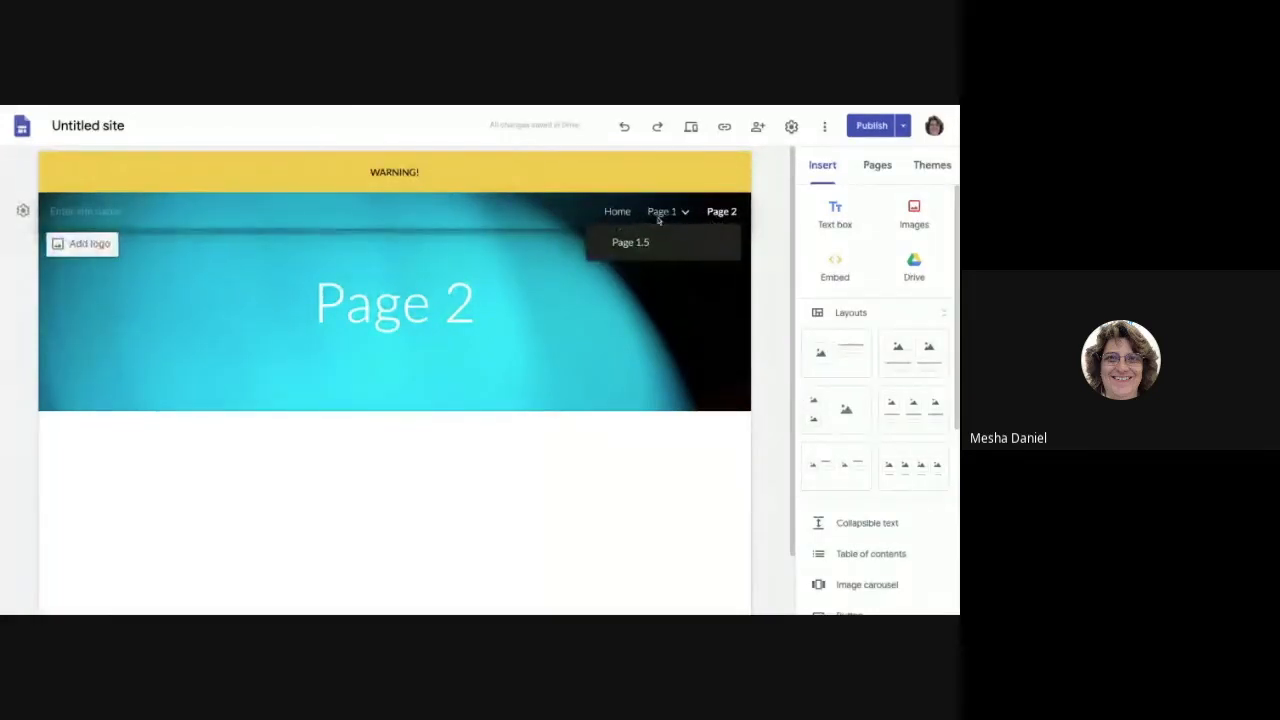
left_click(877, 166)
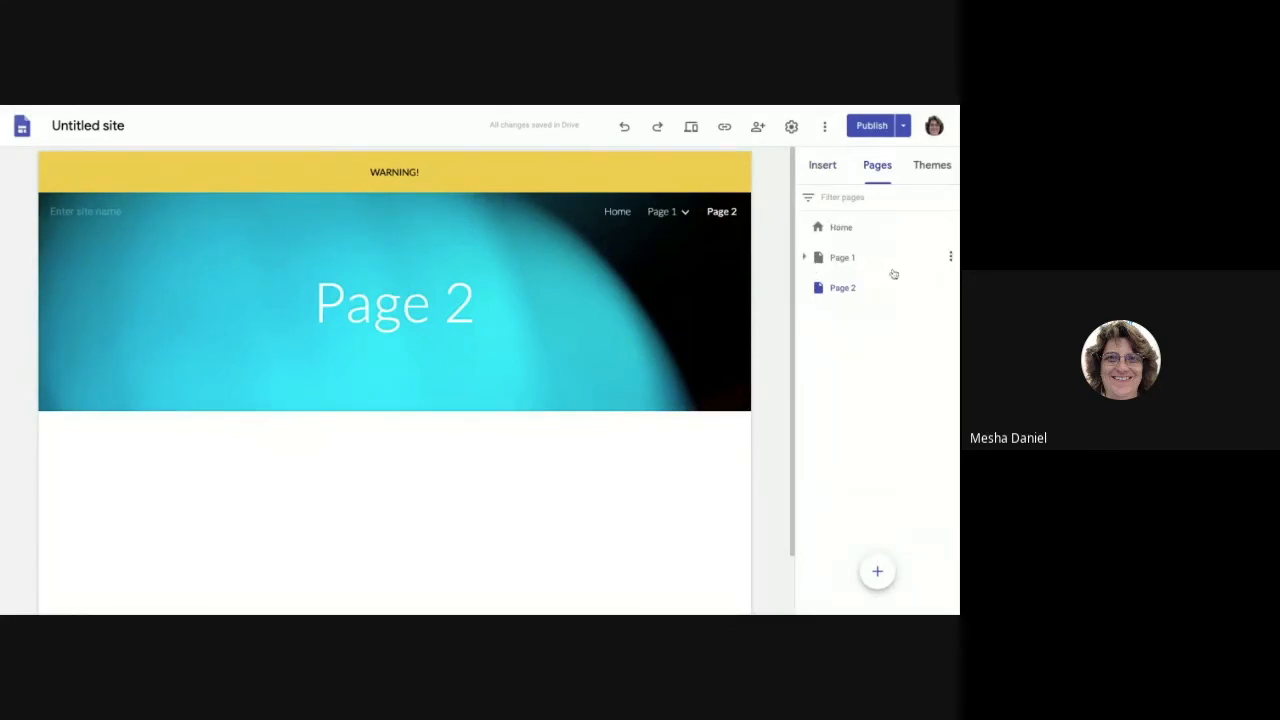
Step: Hide Page 1 and Page 2 from navigation using each page's three-dot menu
left_click(951, 257)
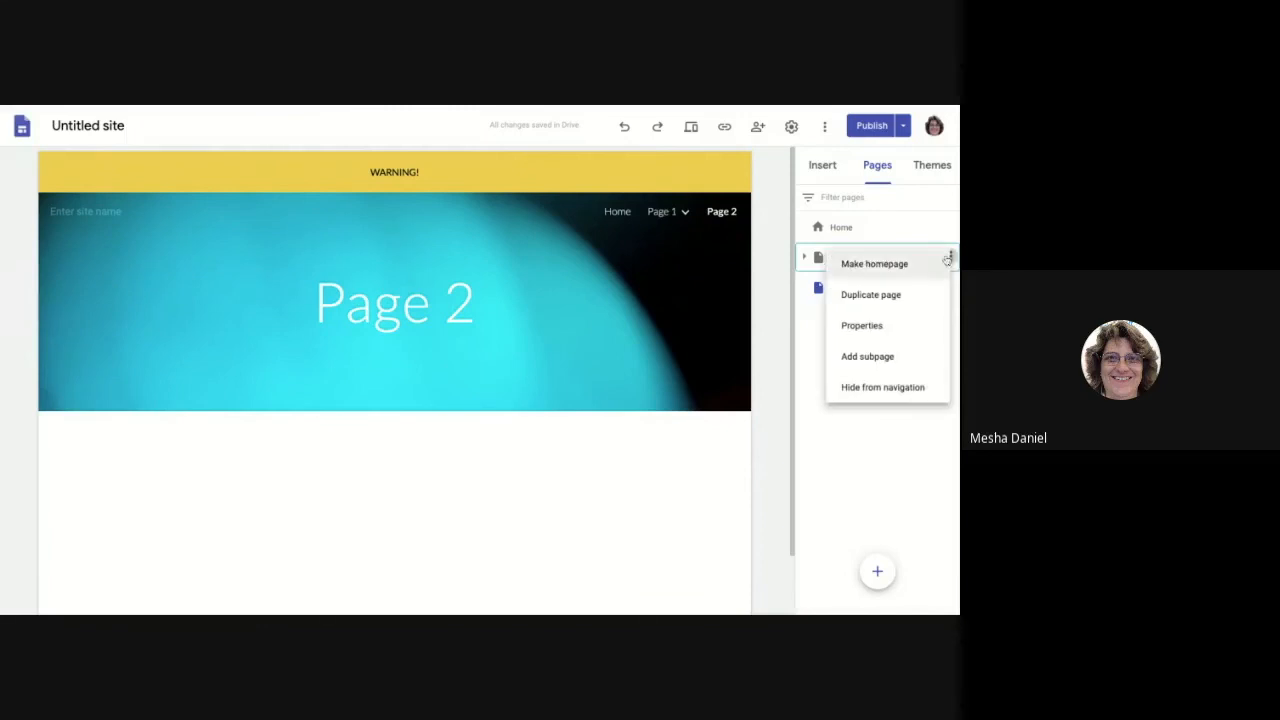
left_click(884, 397)
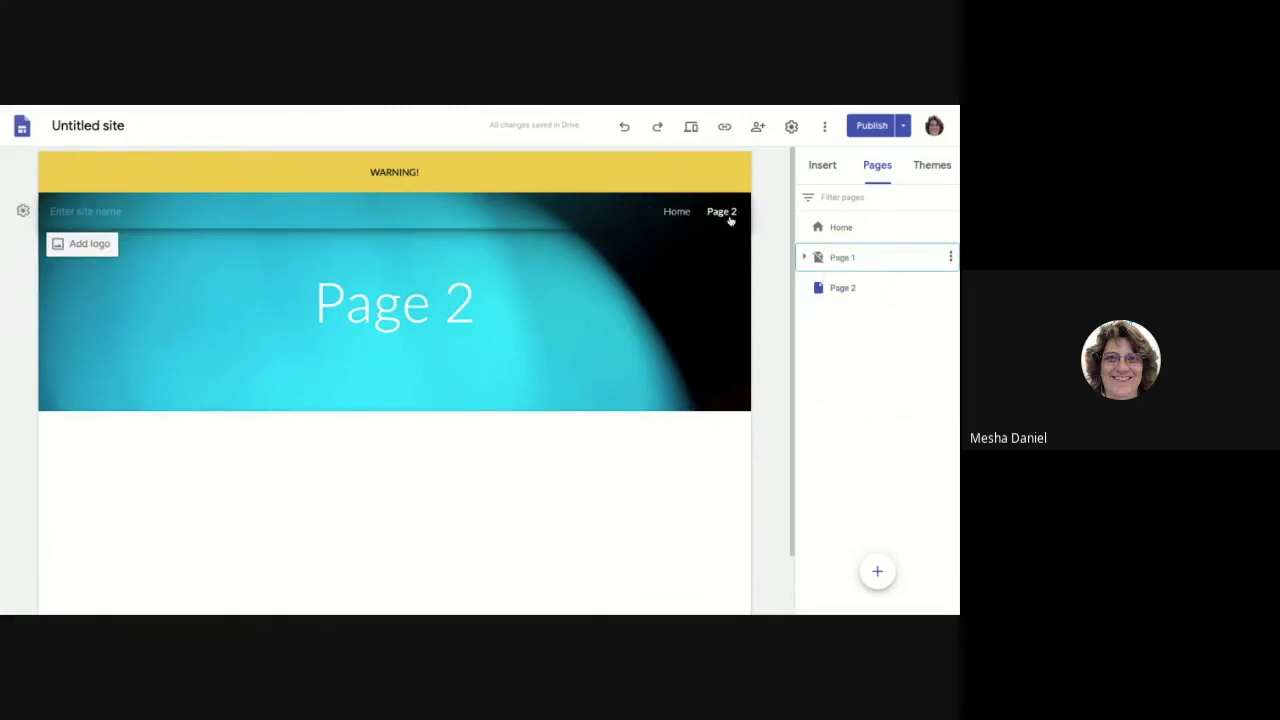
left_click(950, 287)
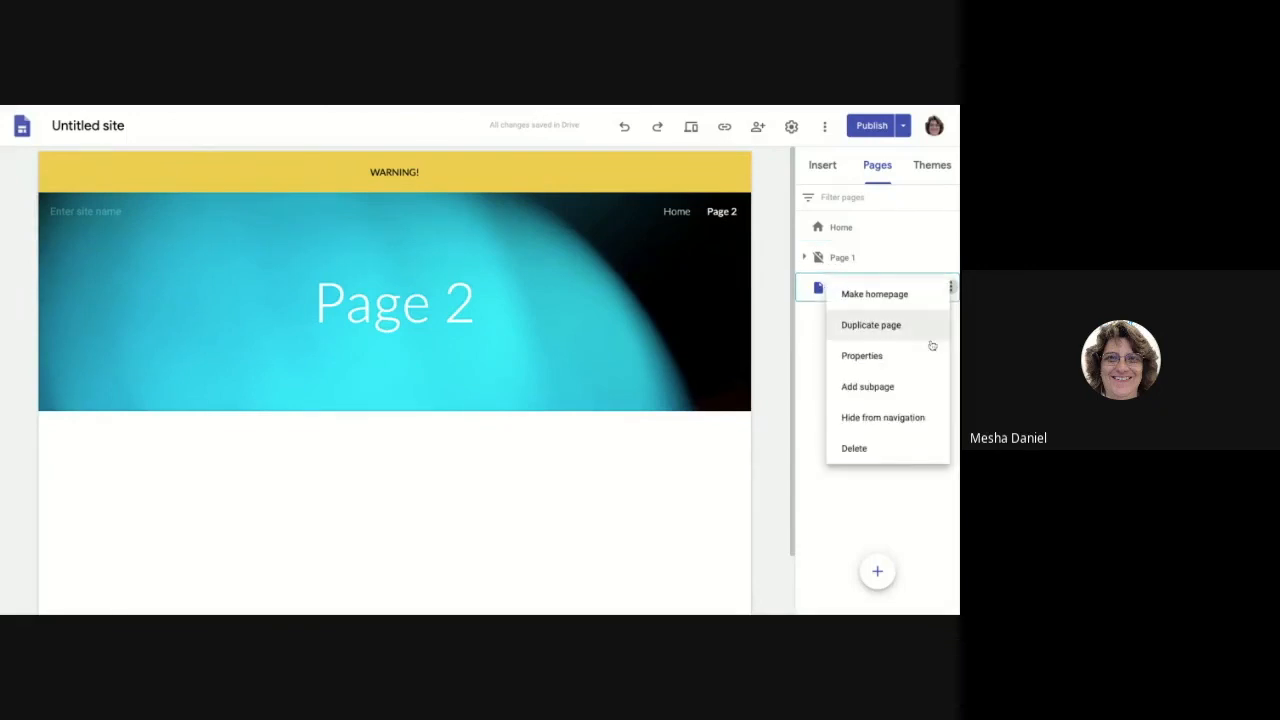
left_click(908, 419)
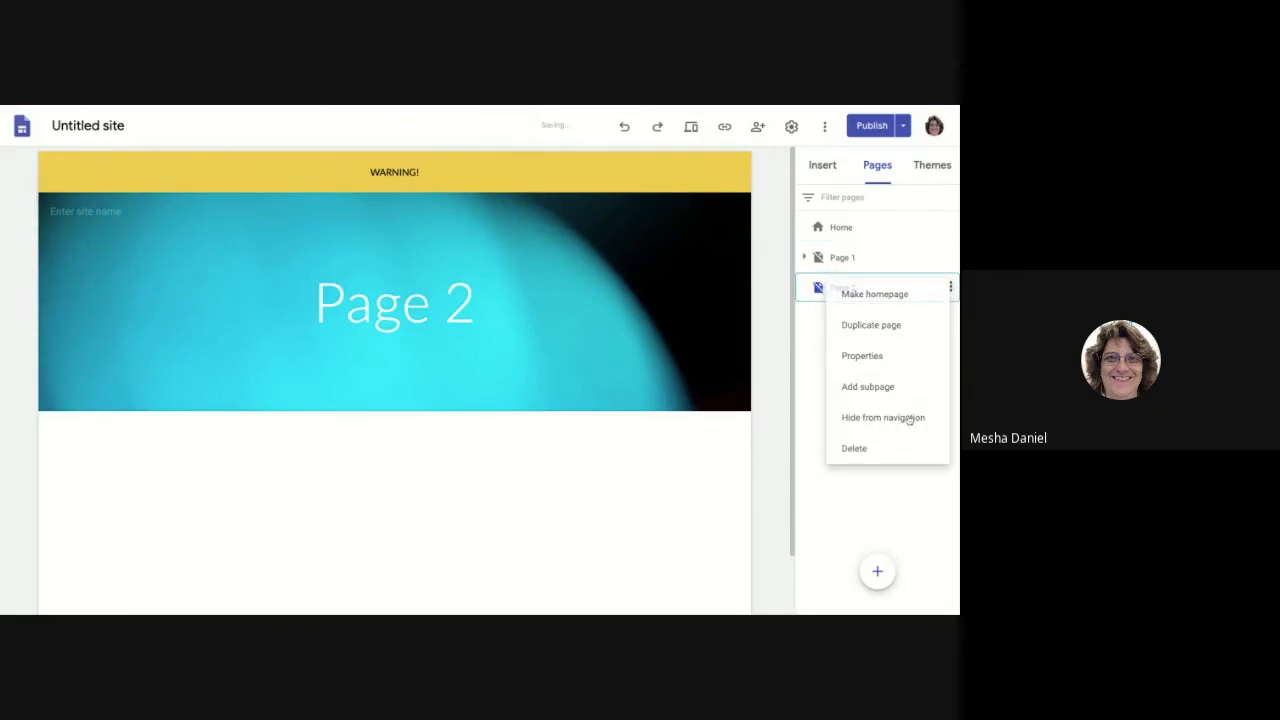
mouse_move(680, 243)
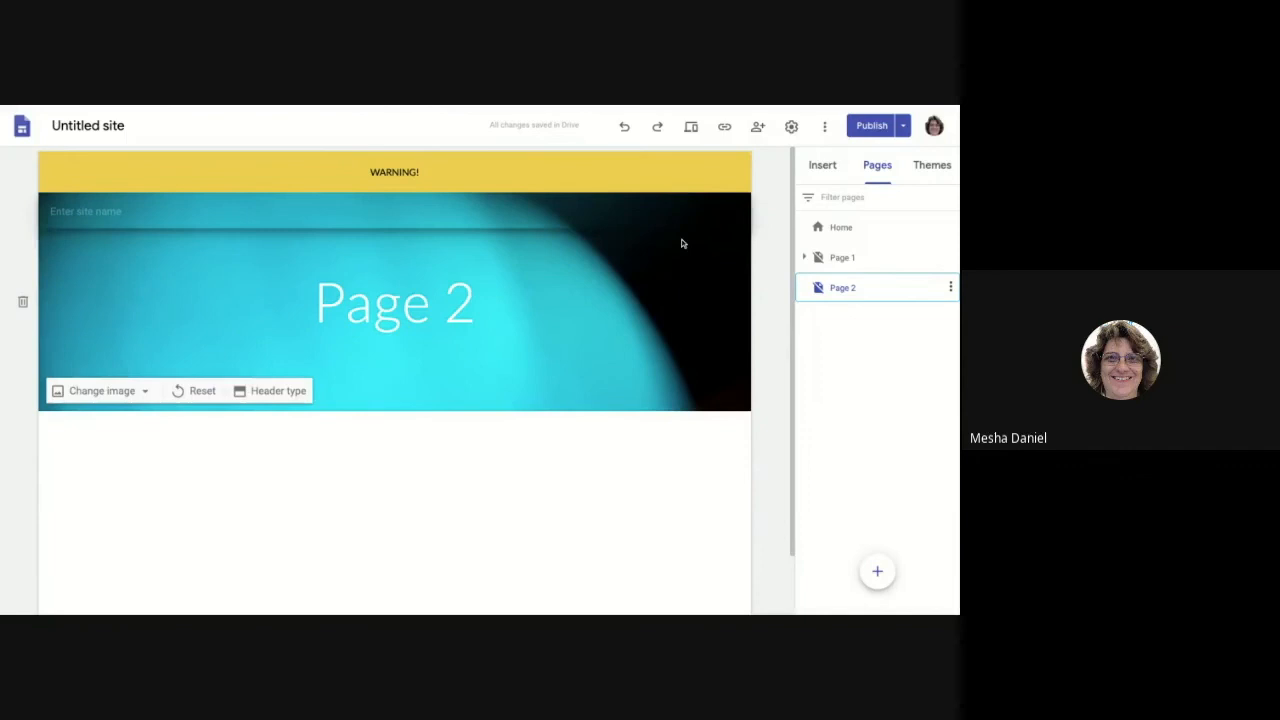